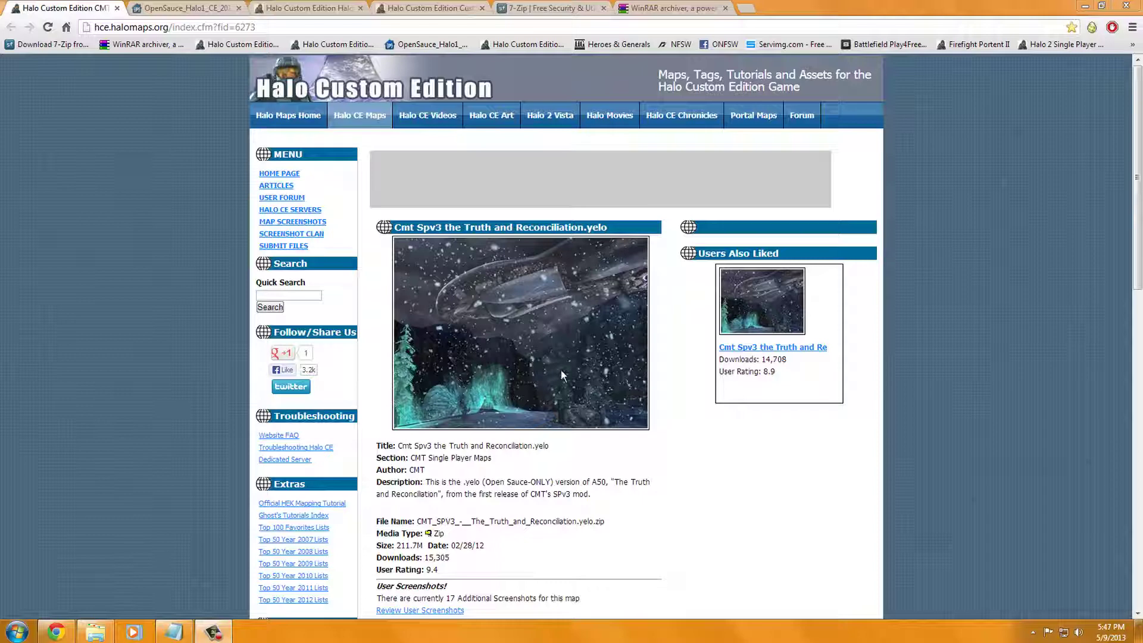
# Step: Review the SPV3 map, OpenSauce and Halo Custom Edition download pages in Chrome
pyautogui.scroll(-2, 934, 270)
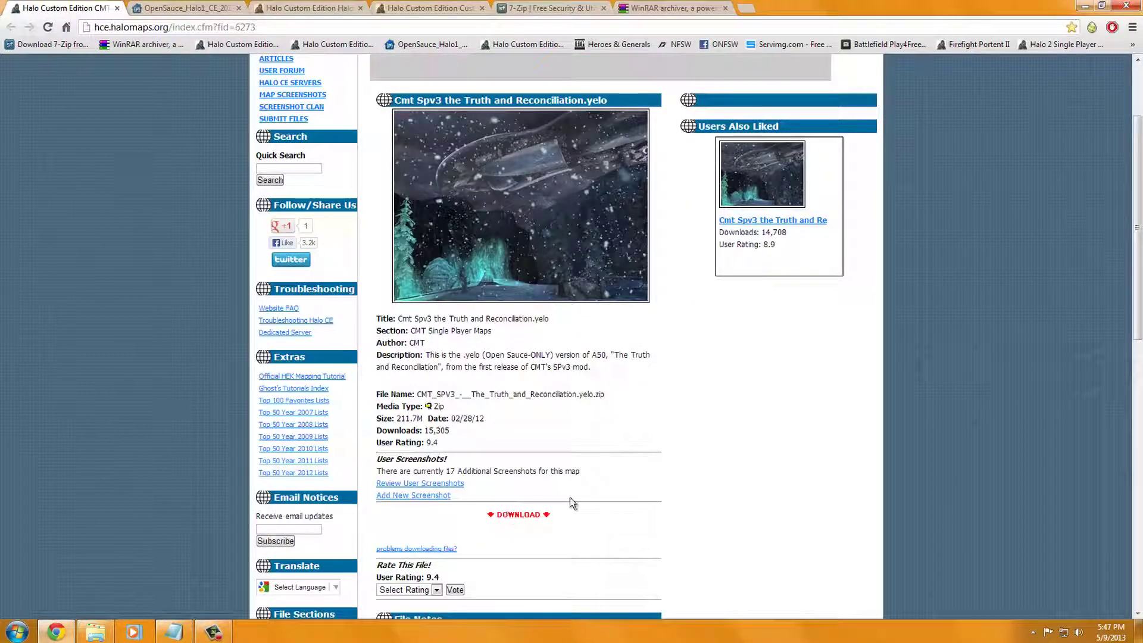
pyautogui.click(158, 8)
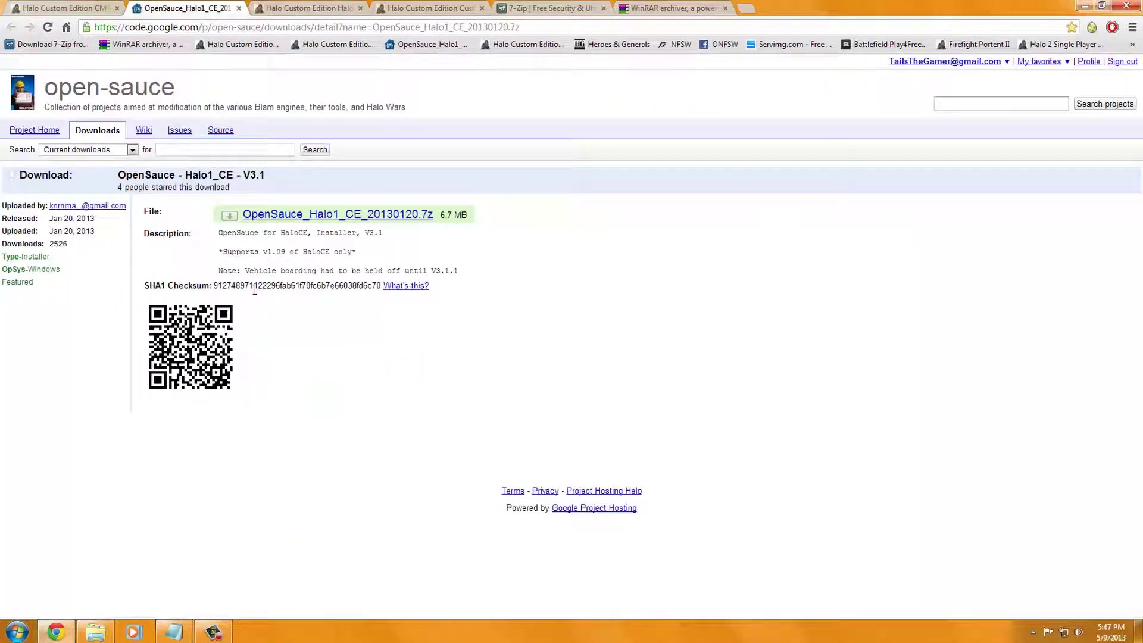
pyautogui.click(280, 13)
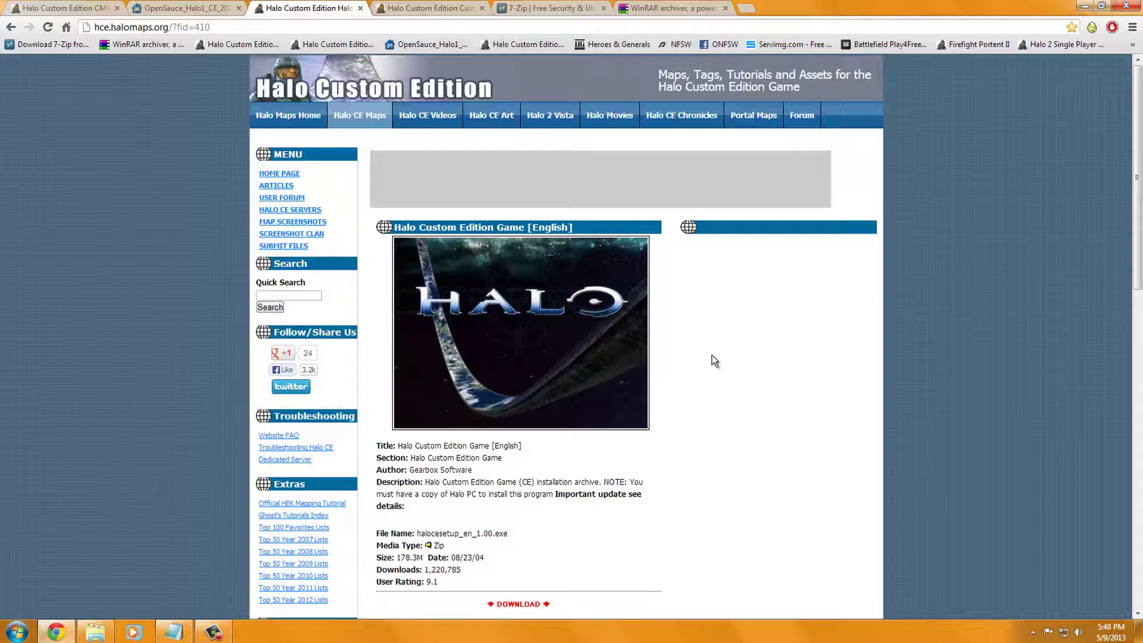
pyautogui.scroll(-3, 666, 444)
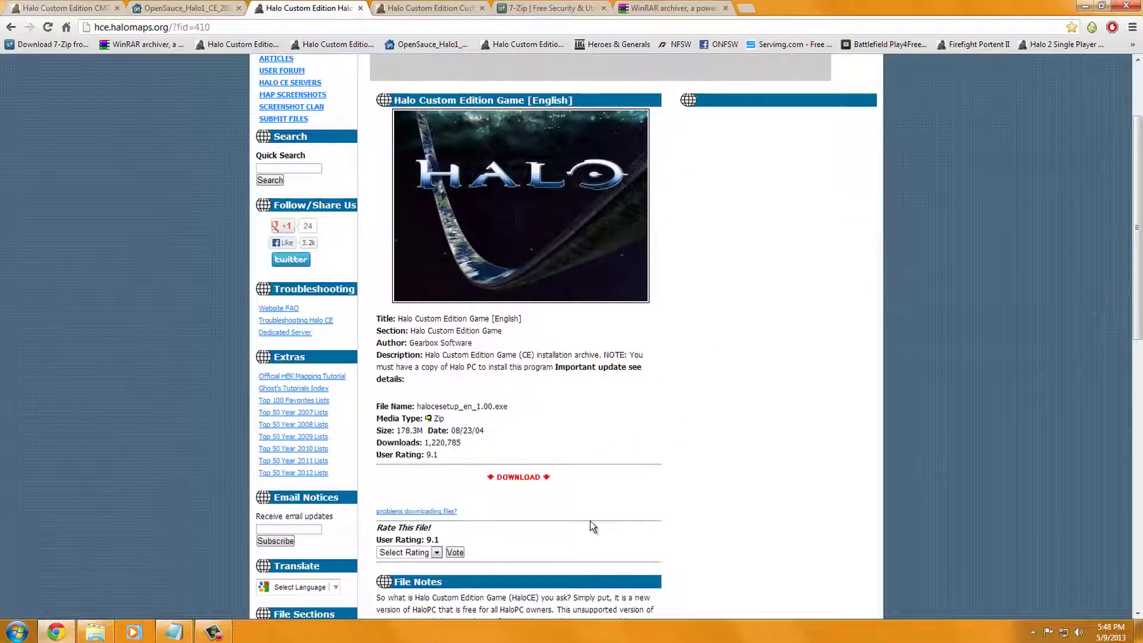
pyautogui.scroll(3, 652, 552)
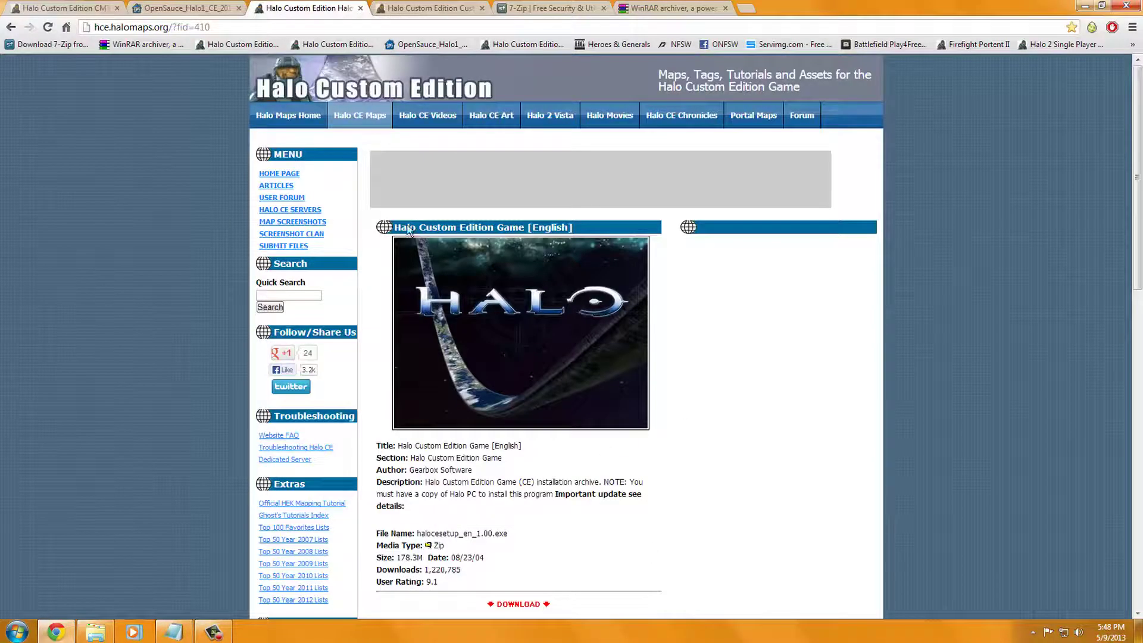
# Step: Check the Universal UI, 7-Zip and WinRAR download pages
pyautogui.click(426, 8)
pyautogui.scroll(-3, 505, 408)
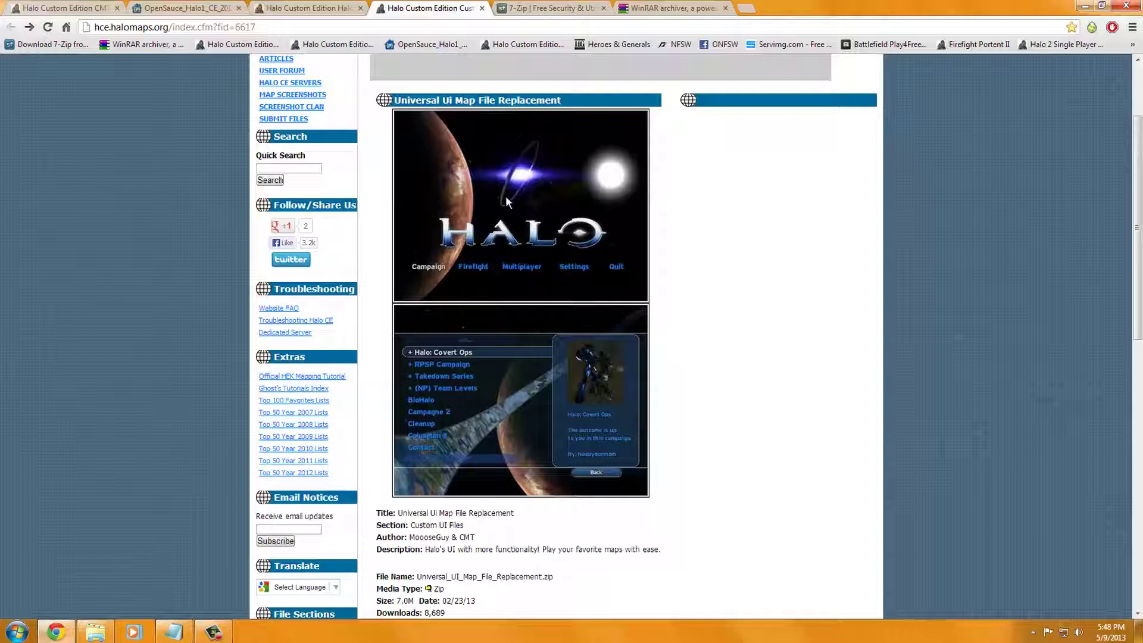
pyautogui.scroll(-3, 717, 260)
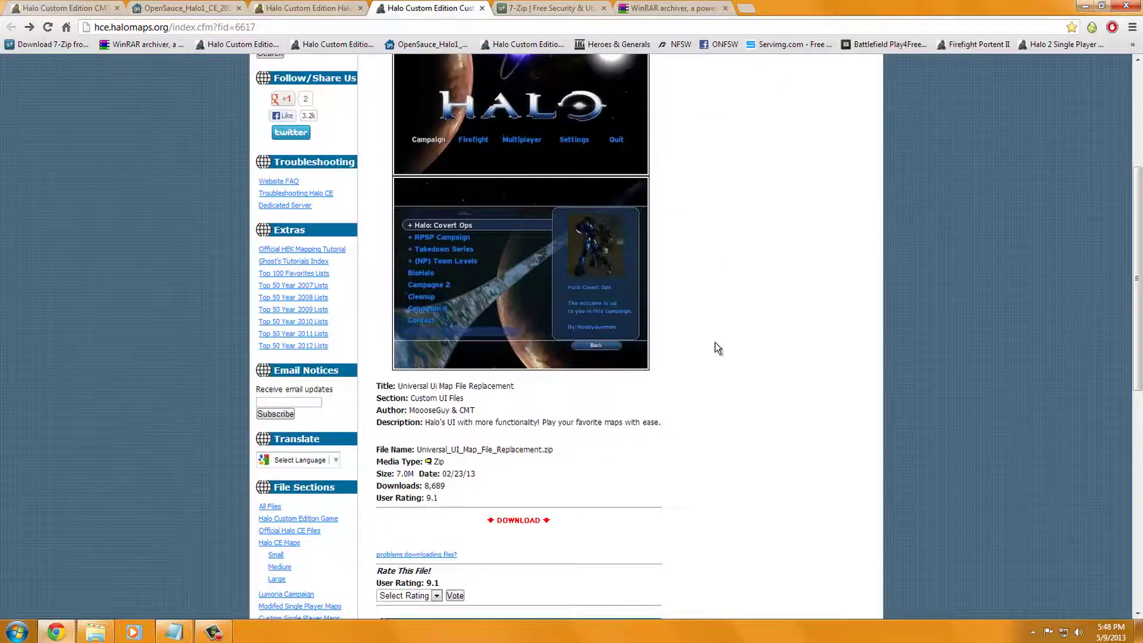
pyautogui.click(517, 524)
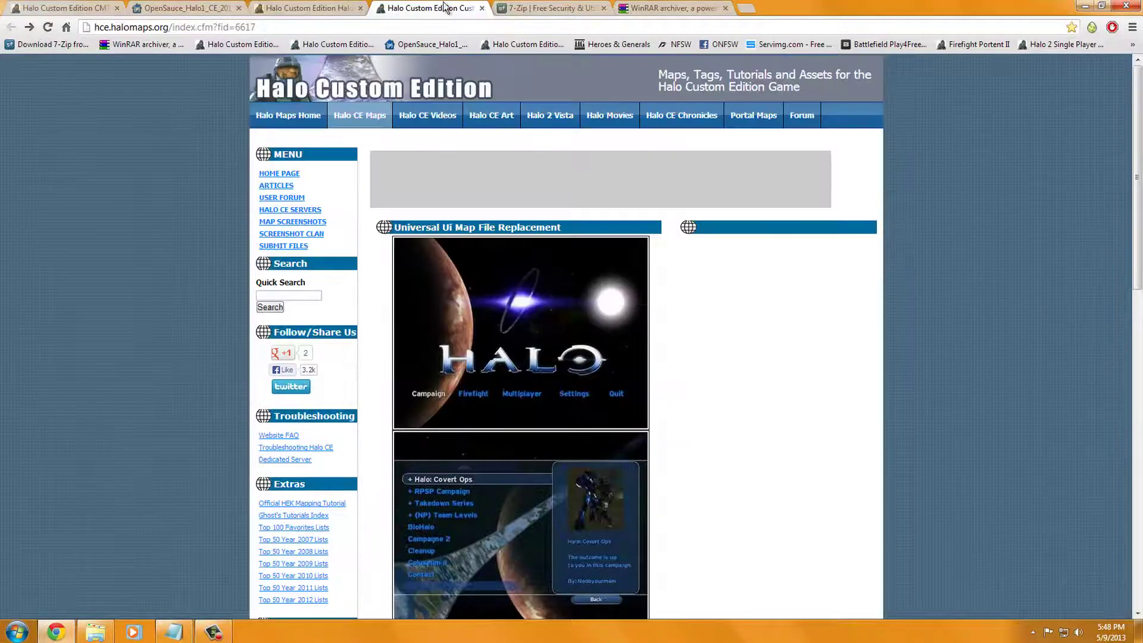
pyautogui.click(505, 10)
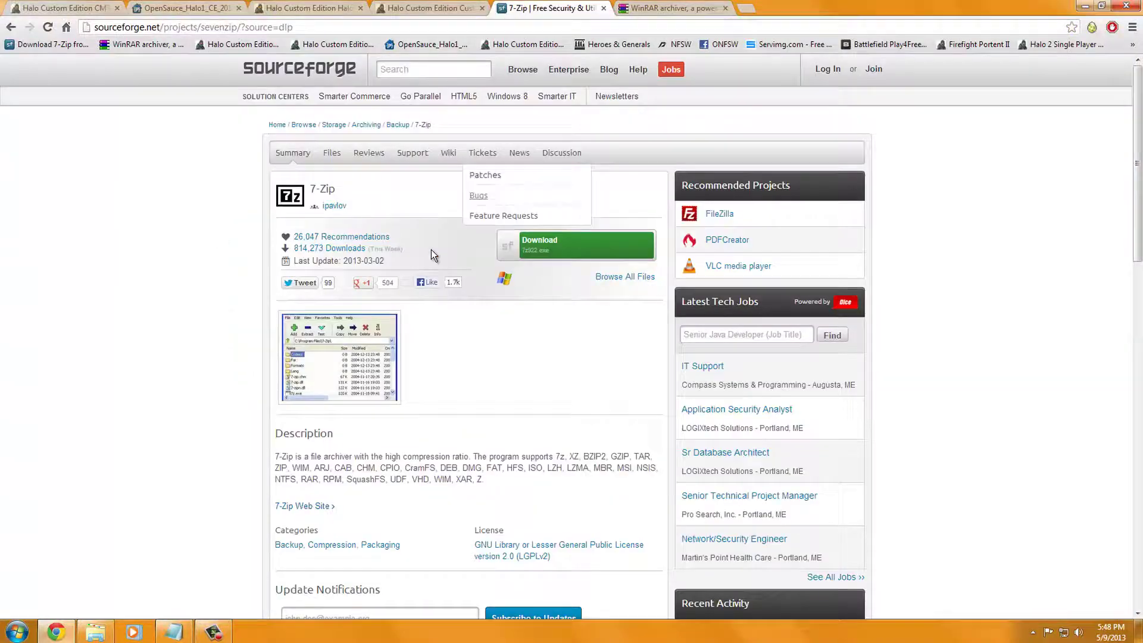
pyautogui.click(714, 10)
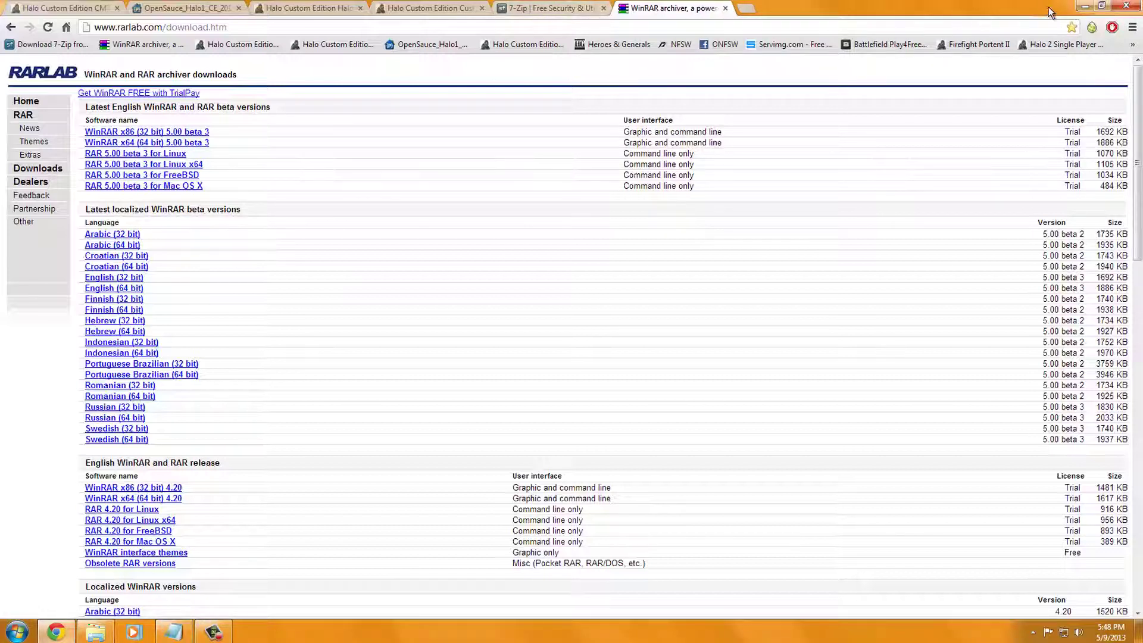
# Step: Launch the halocesetup_en_1.00 installer from the Downloads folder
pyautogui.click(1081, 7)
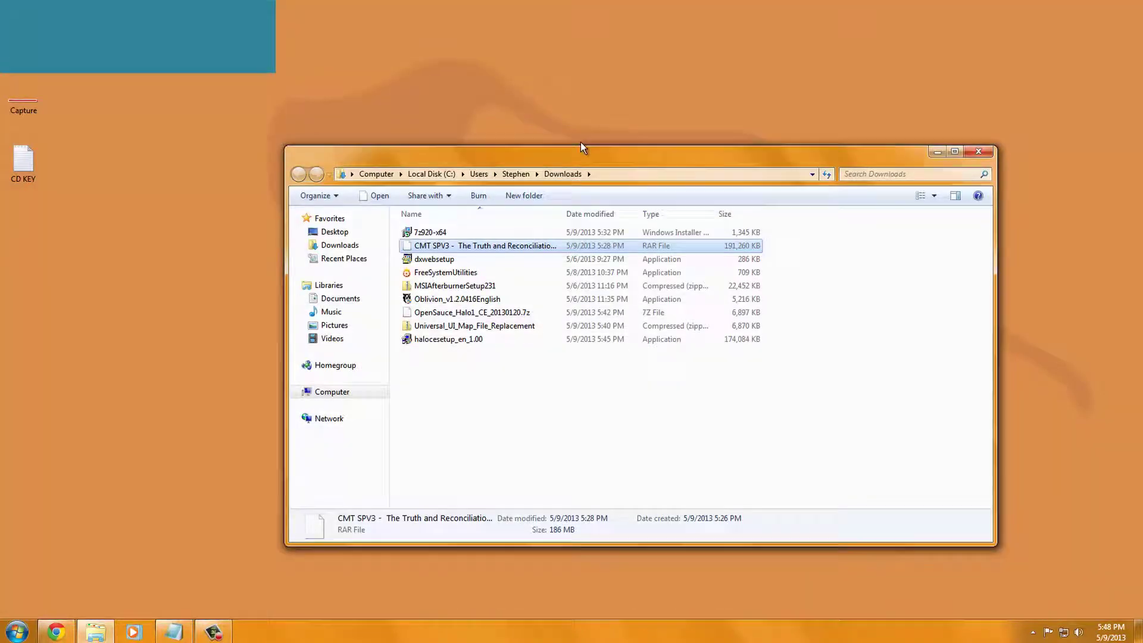
pyautogui.doubleClick(580, 153)
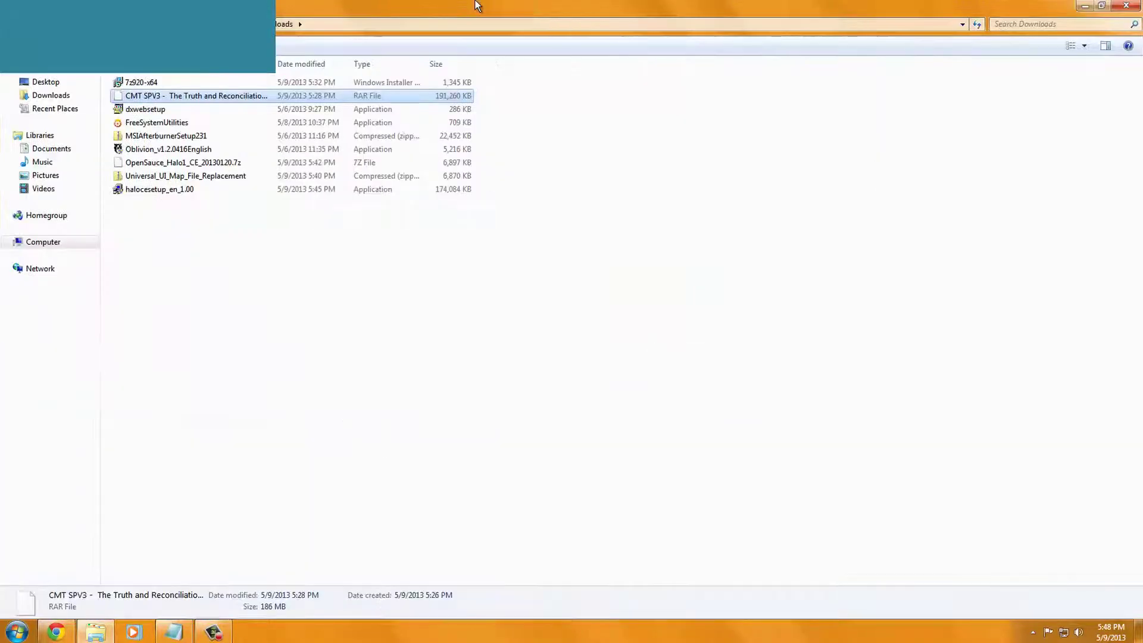
pyautogui.click(161, 193)
pyautogui.doubleClick(162, 192)
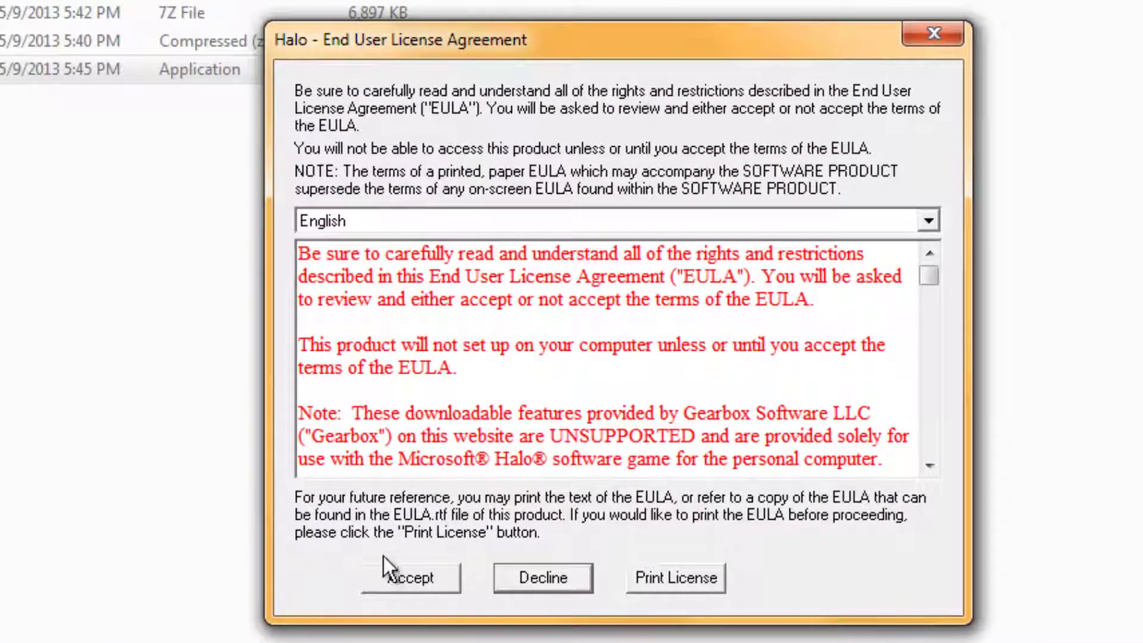
# Step: Accept the licence, enter the product key, and install without GameSpy Arcade
pyautogui.click(399, 575)
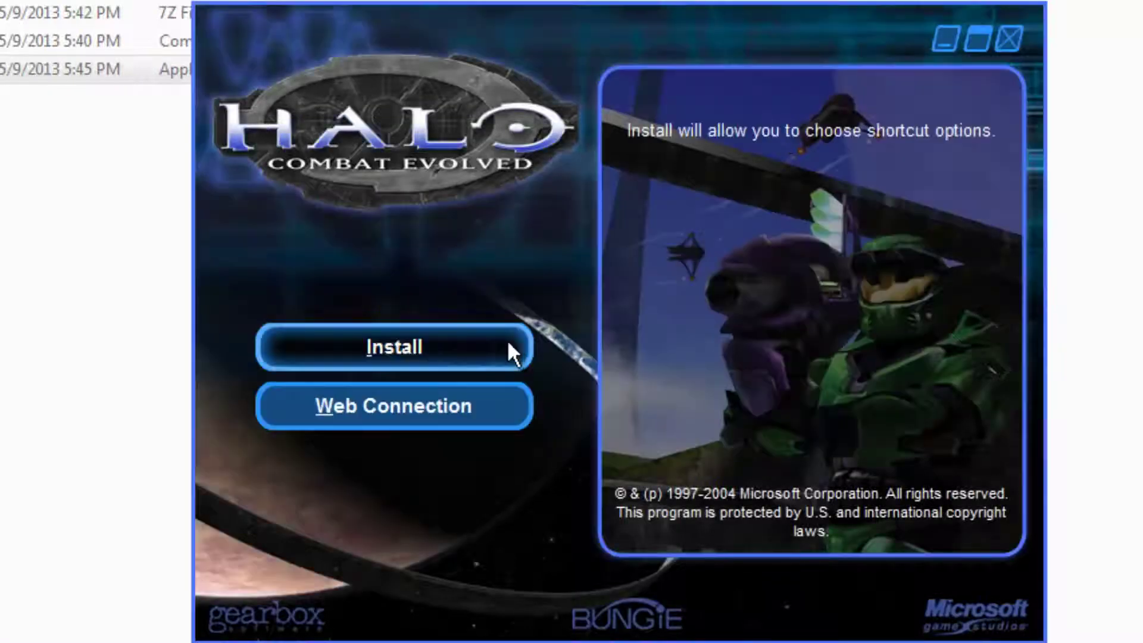
pyautogui.click(441, 345)
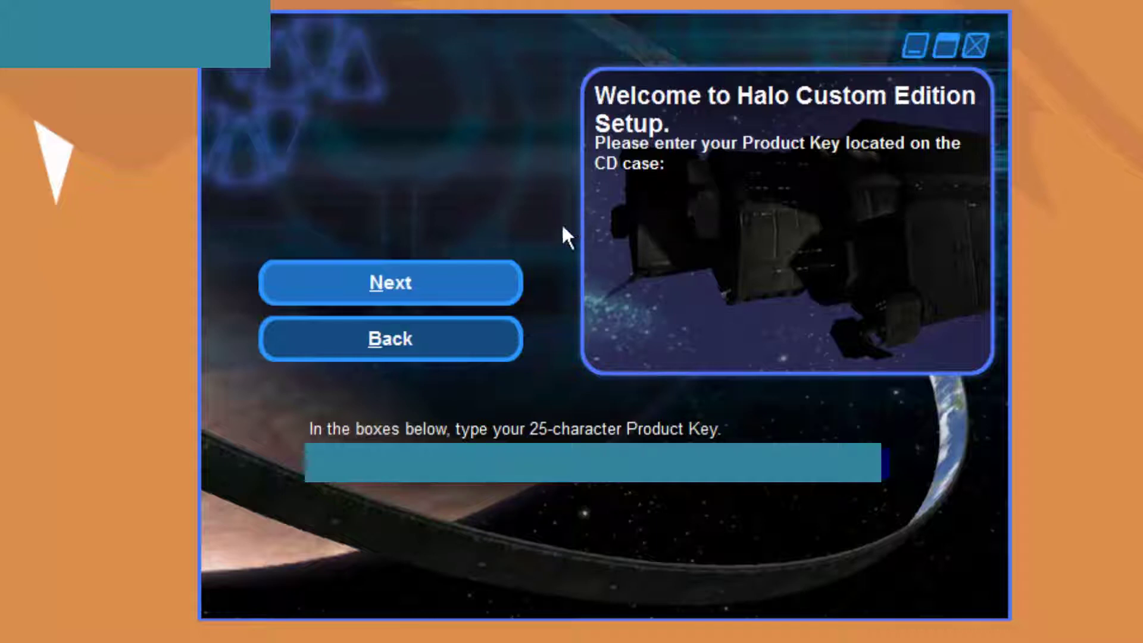
pyautogui.click(507, 281)
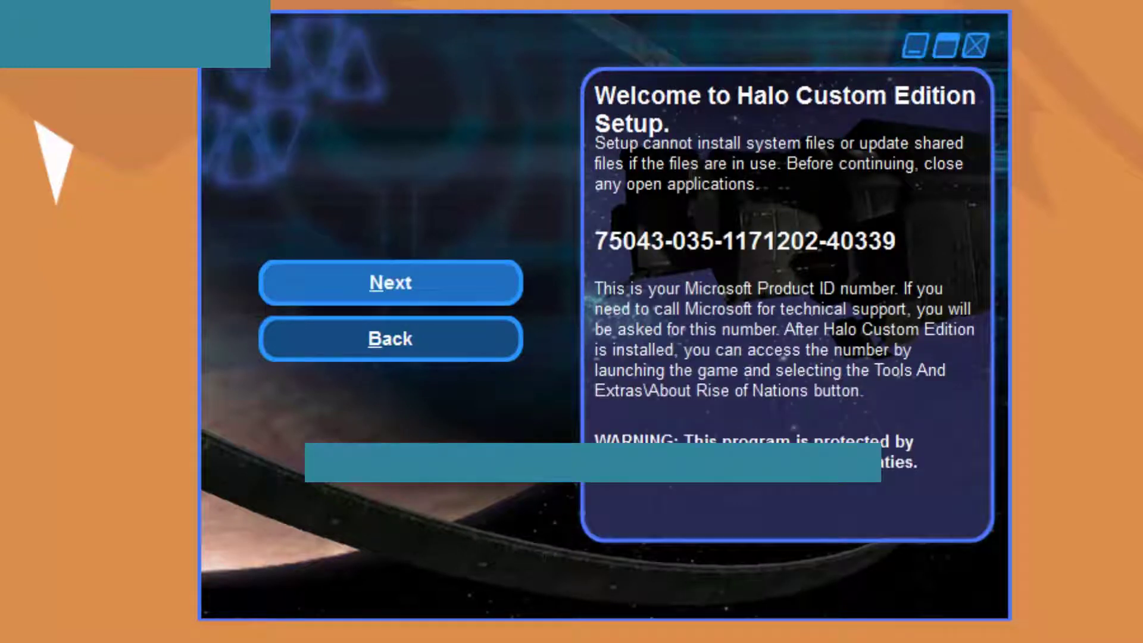
pyautogui.click(361, 283)
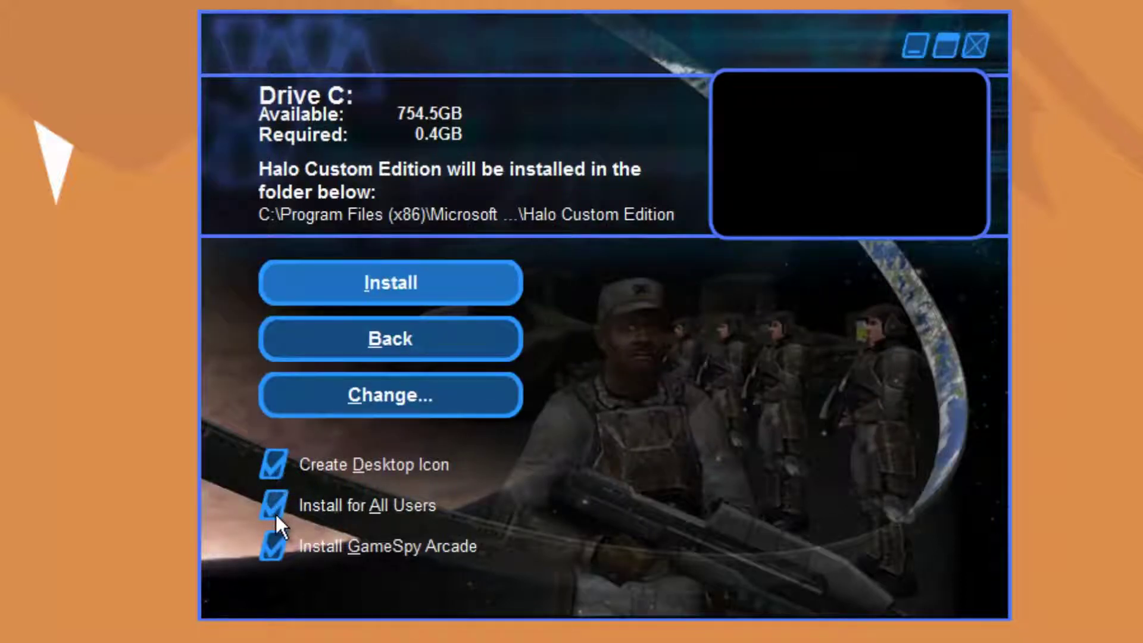
pyautogui.click(273, 544)
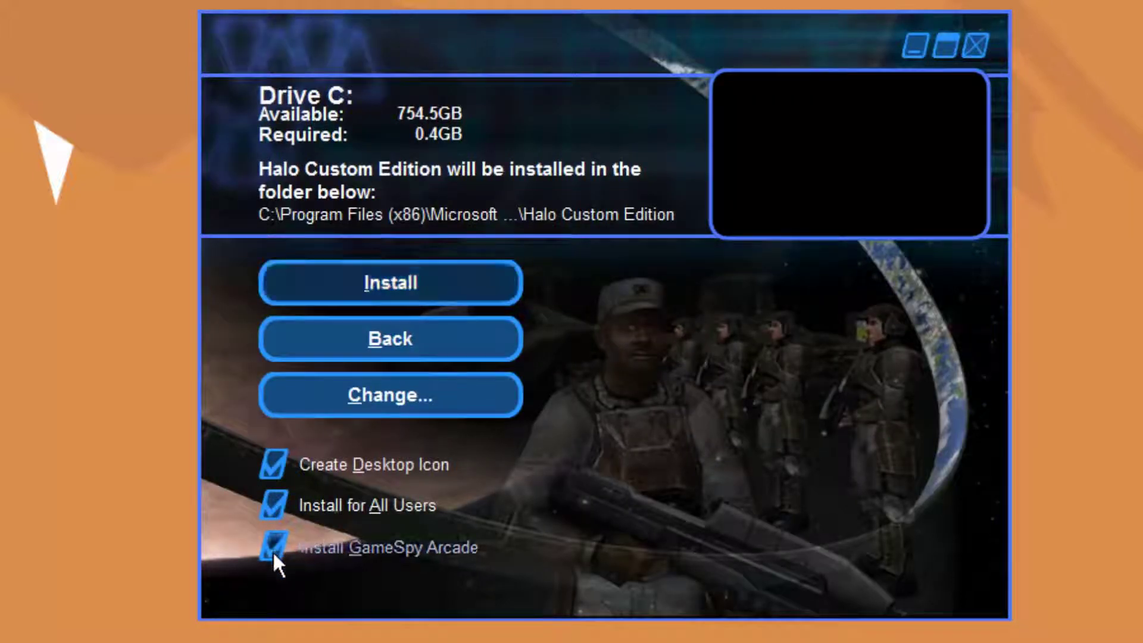
pyautogui.click(379, 284)
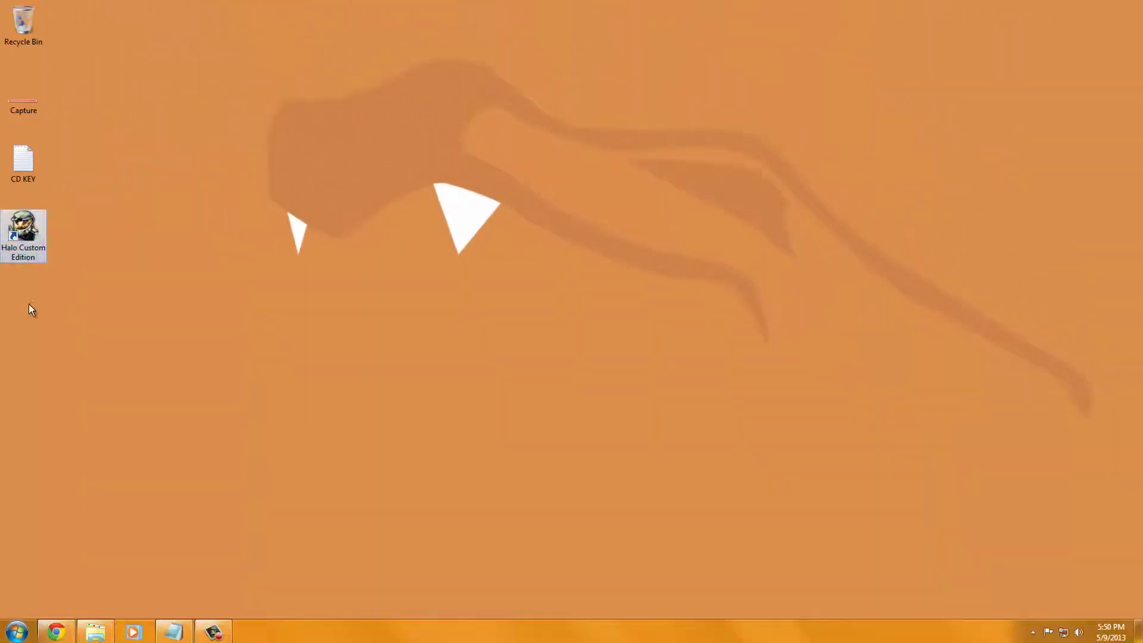
# Step: Patch haloce.exe with haloupdate from the shortcut's file location and confirm success
pyautogui.rightClick(19, 224)
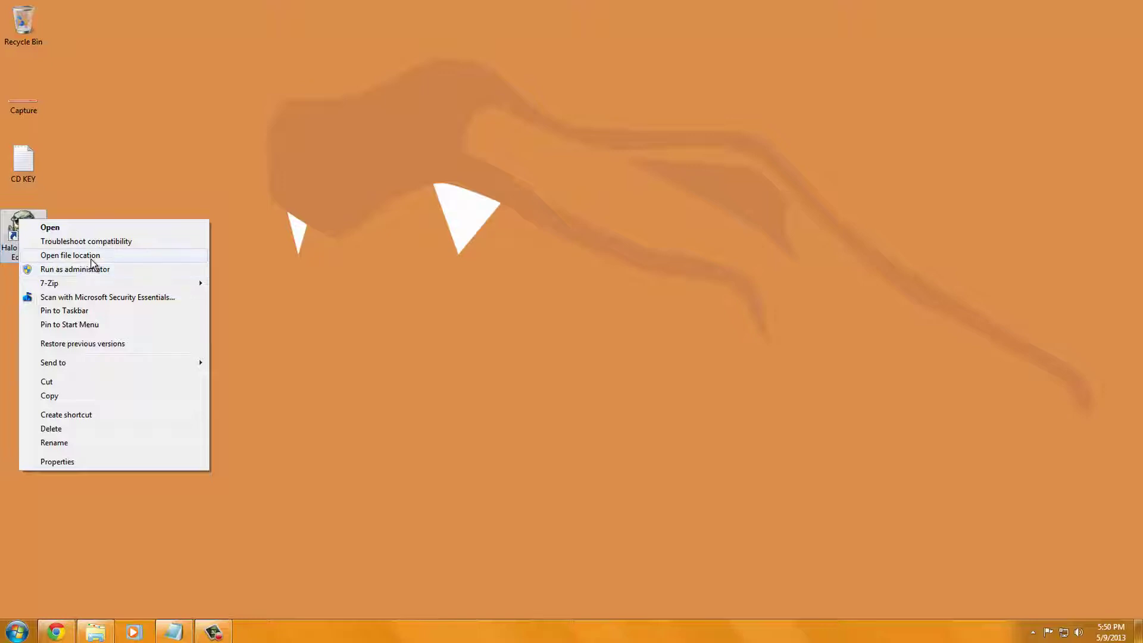
pyautogui.click(91, 259)
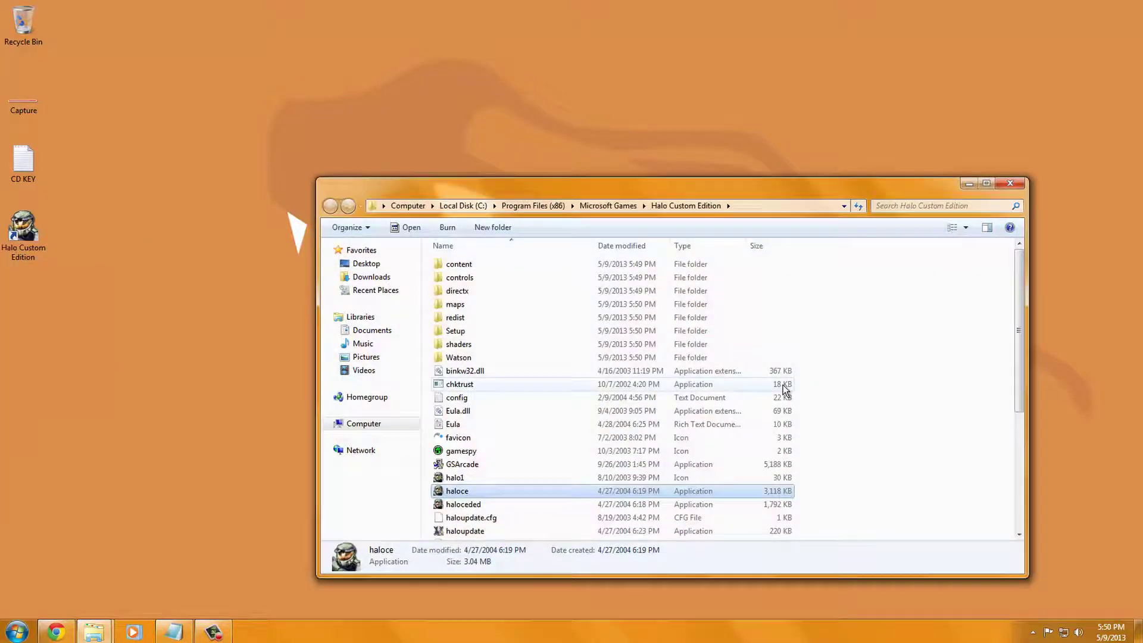
pyautogui.click(913, 404)
pyautogui.scroll(-1, 511, 505)
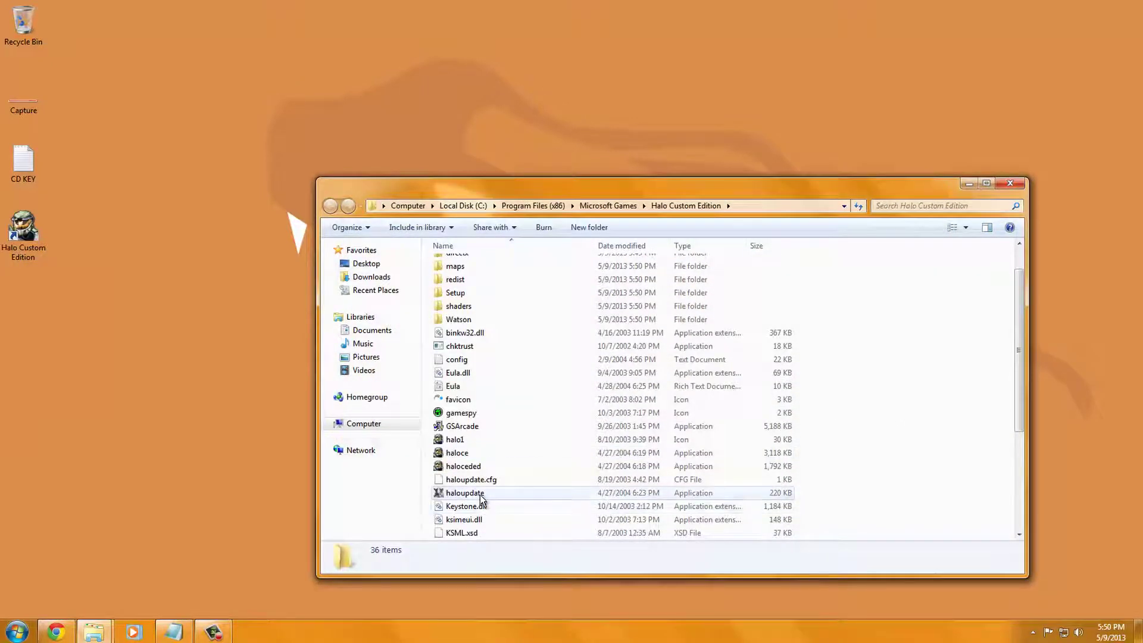
pyautogui.doubleClick(481, 495)
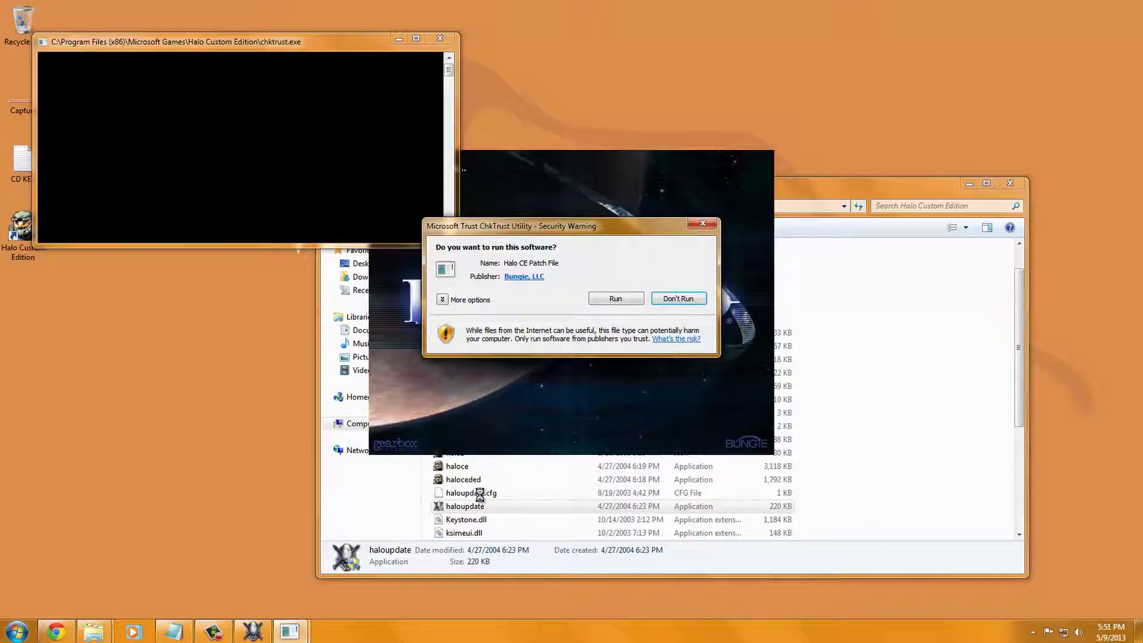
pyautogui.press('Left')
pyautogui.press('Return')
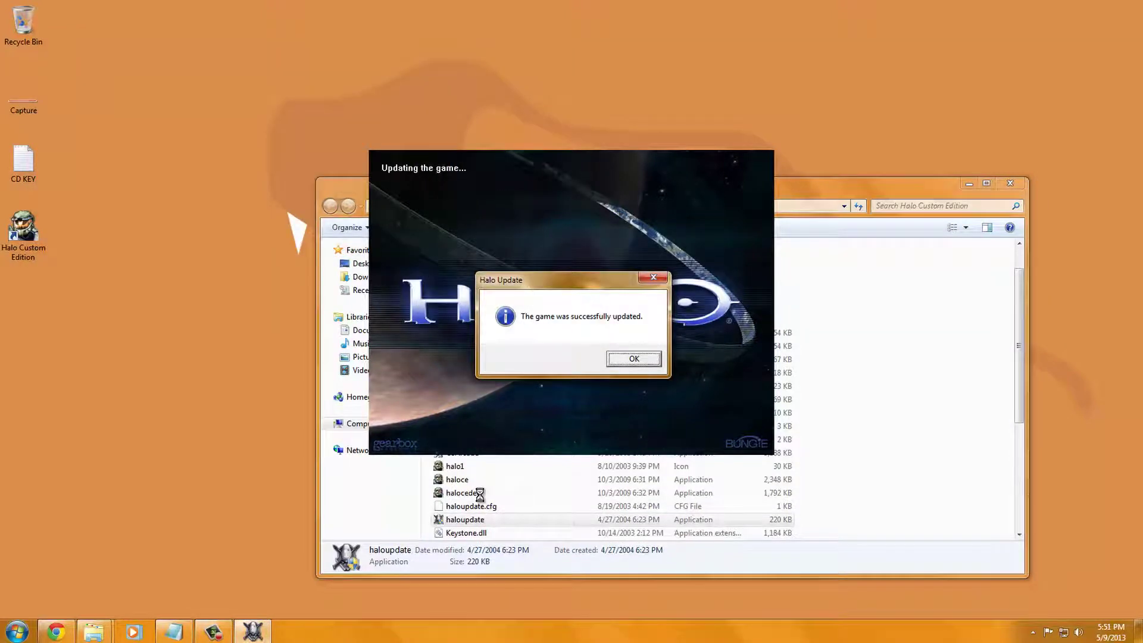
pyautogui.press('Return')
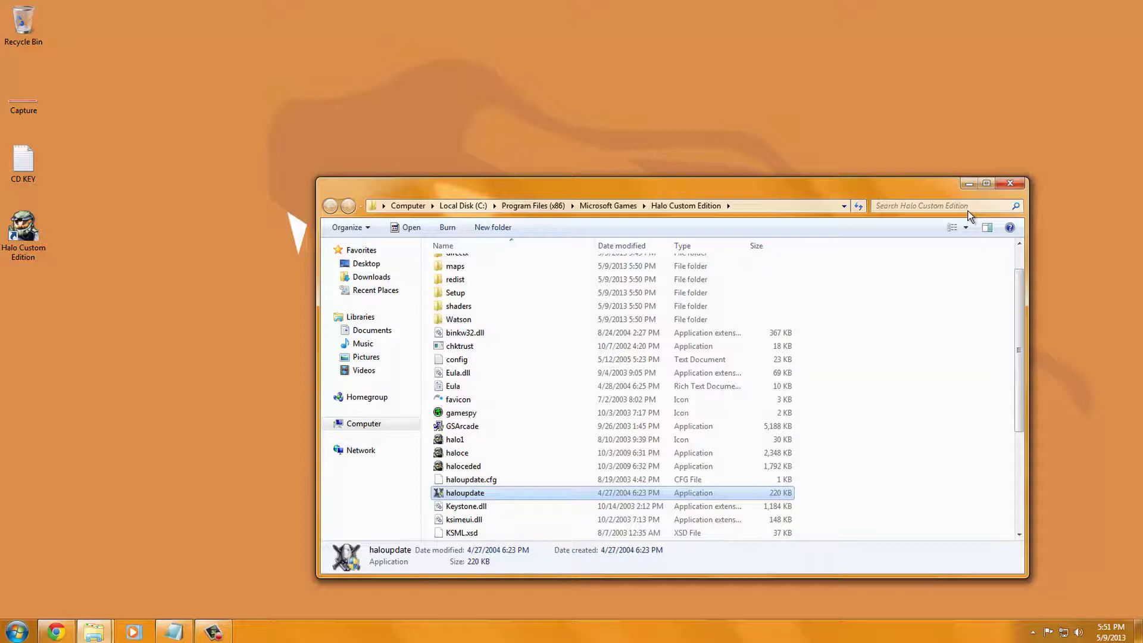
# Step: Open the OpenSauce .7z archive from Downloads in 7-Zip File Manager
pyautogui.click(969, 184)
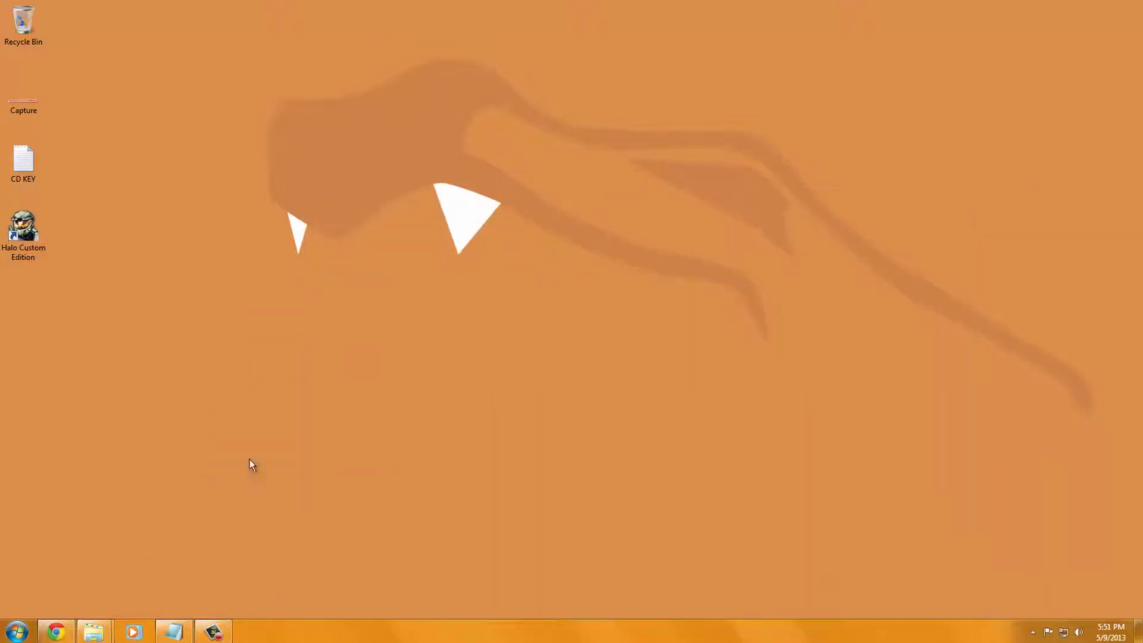
pyautogui.moveTo(90, 631)
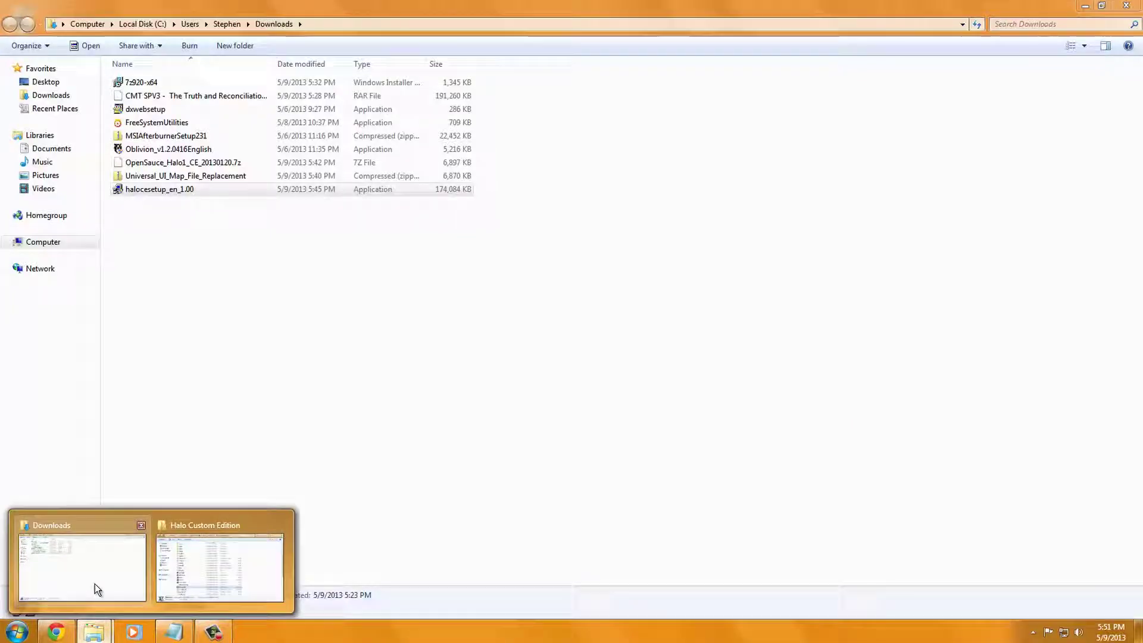
pyautogui.click(94, 584)
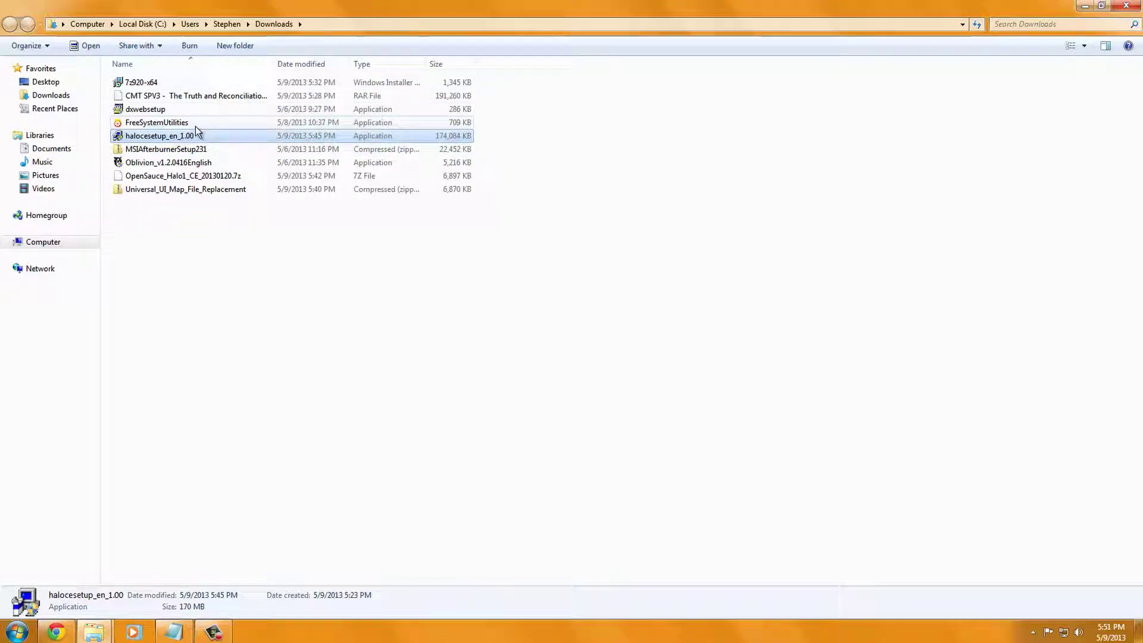
pyautogui.click(213, 177)
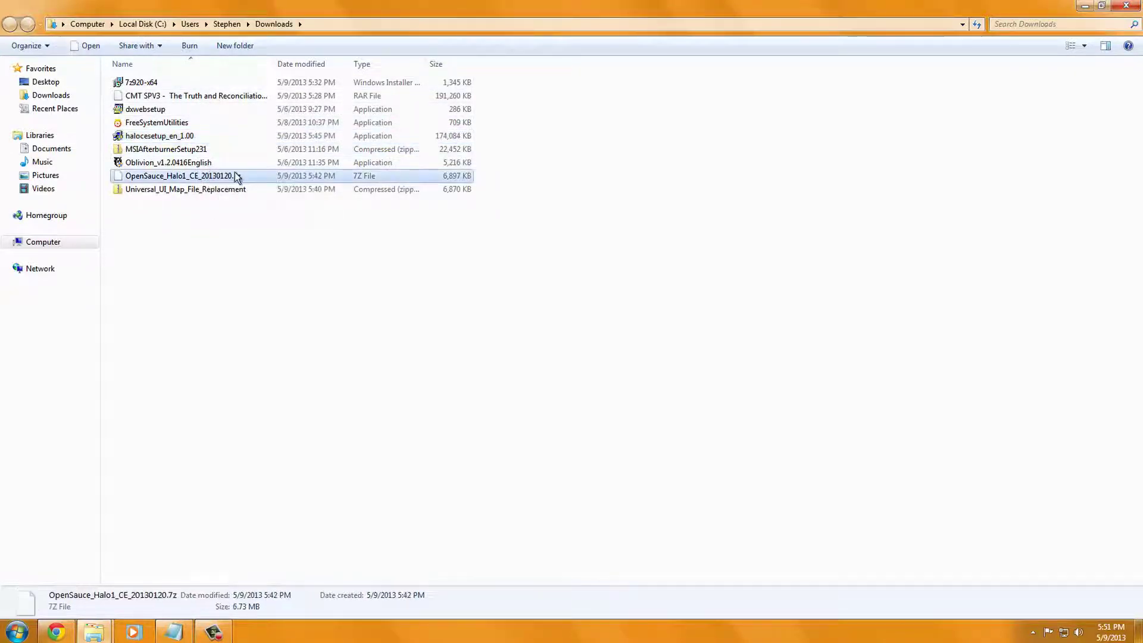
pyautogui.rightClick(214, 177)
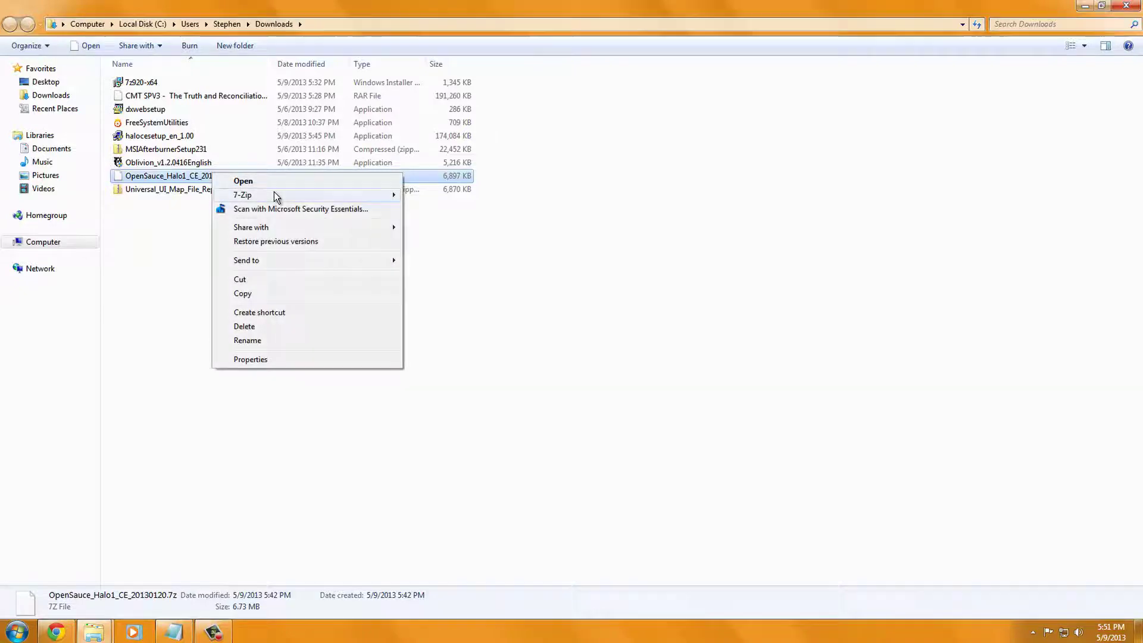
pyautogui.click(431, 198)
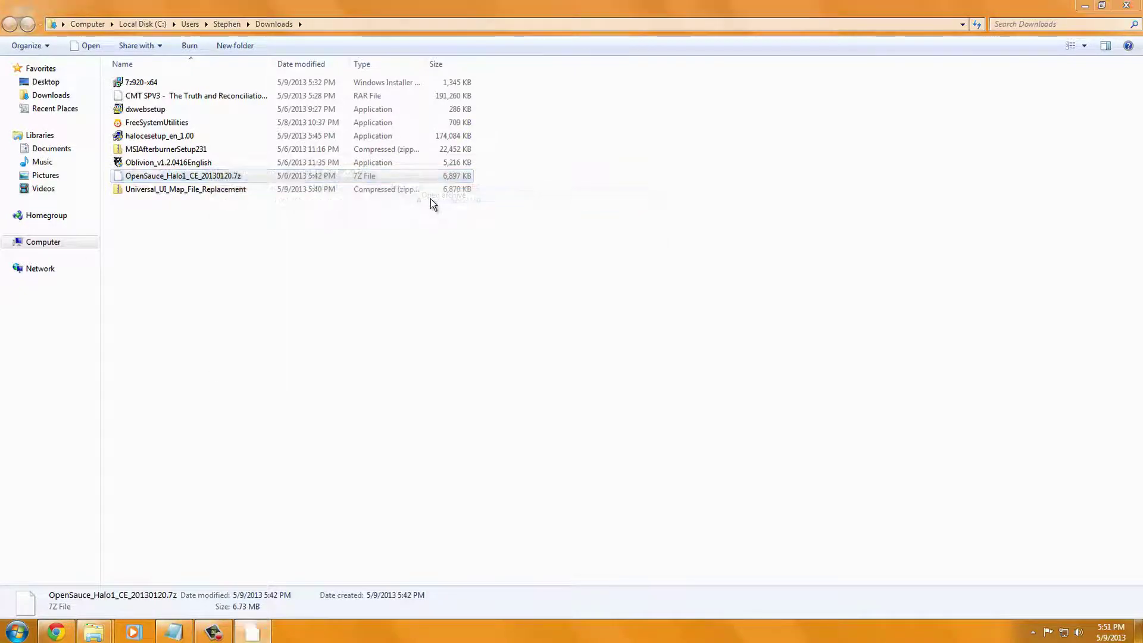
# Step: Drag the OpenSauce_Halo1_CE installer onto the desktop and close 7-Zip
pyautogui.moveTo(402, 104); pyautogui.dragTo(506, 93)
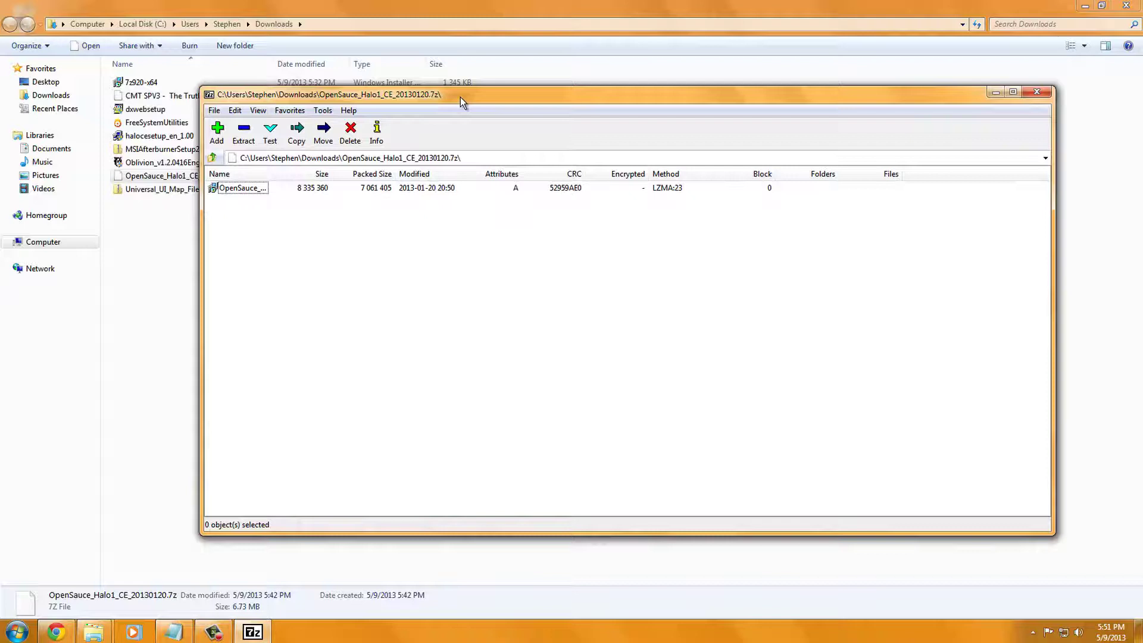
pyautogui.click(1086, 5)
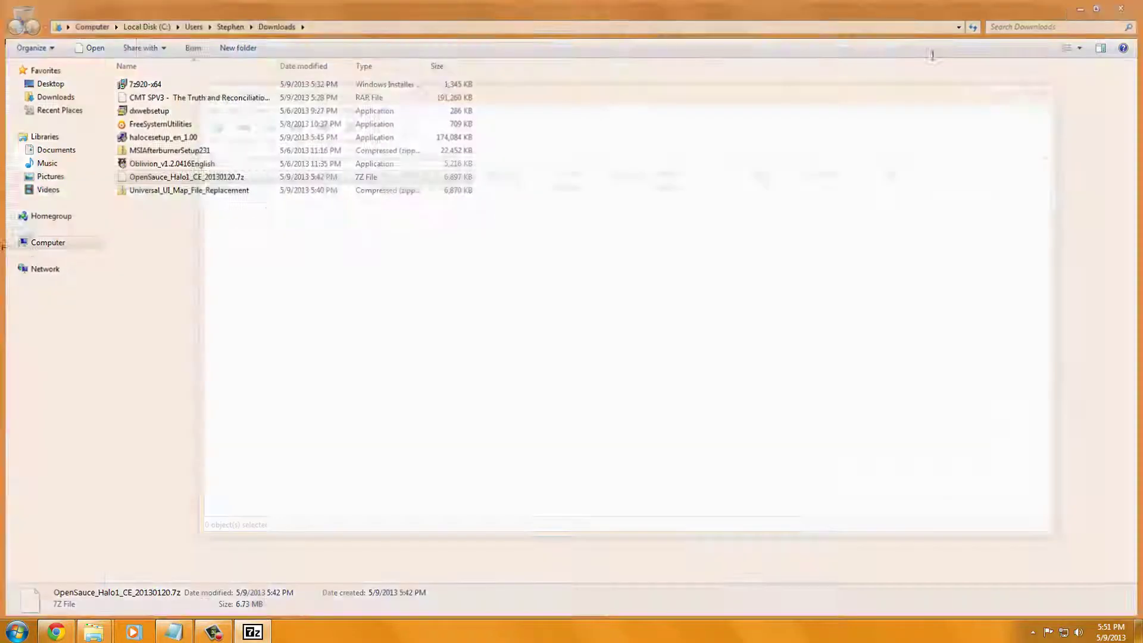
pyautogui.moveTo(243, 187); pyautogui.dragTo(146, 133)
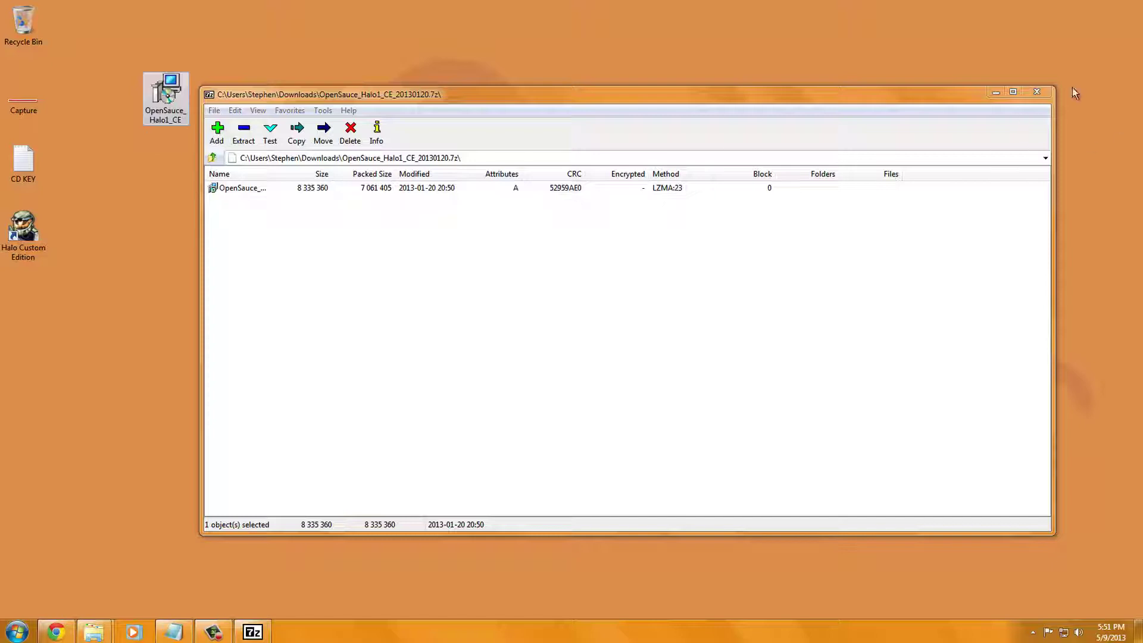
pyautogui.click(1037, 93)
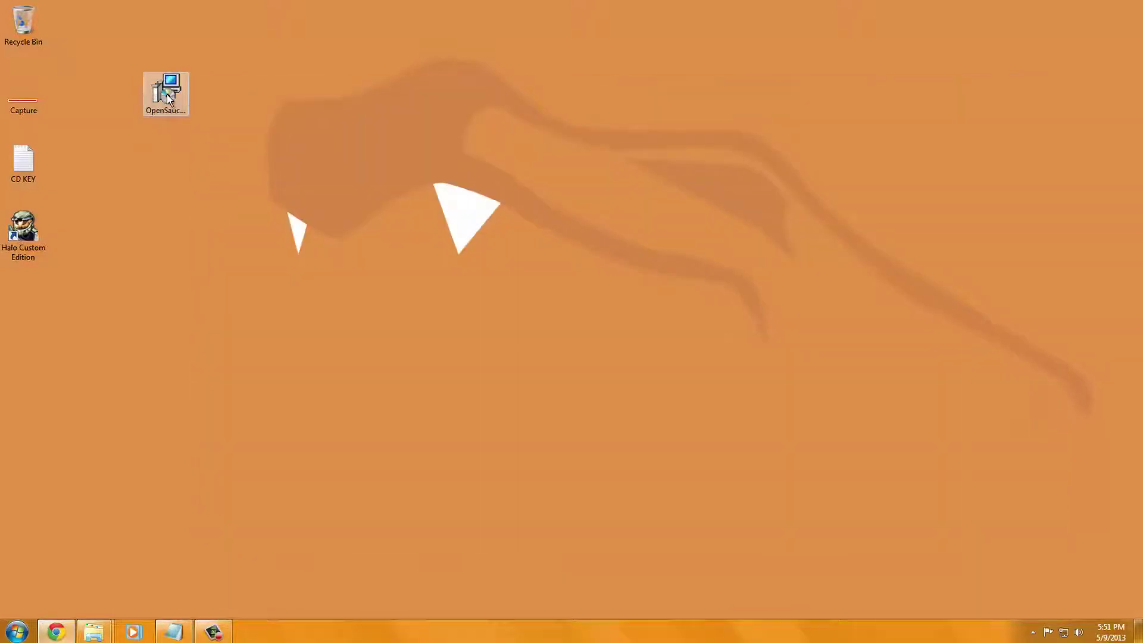
pyautogui.rightClick(166, 95)
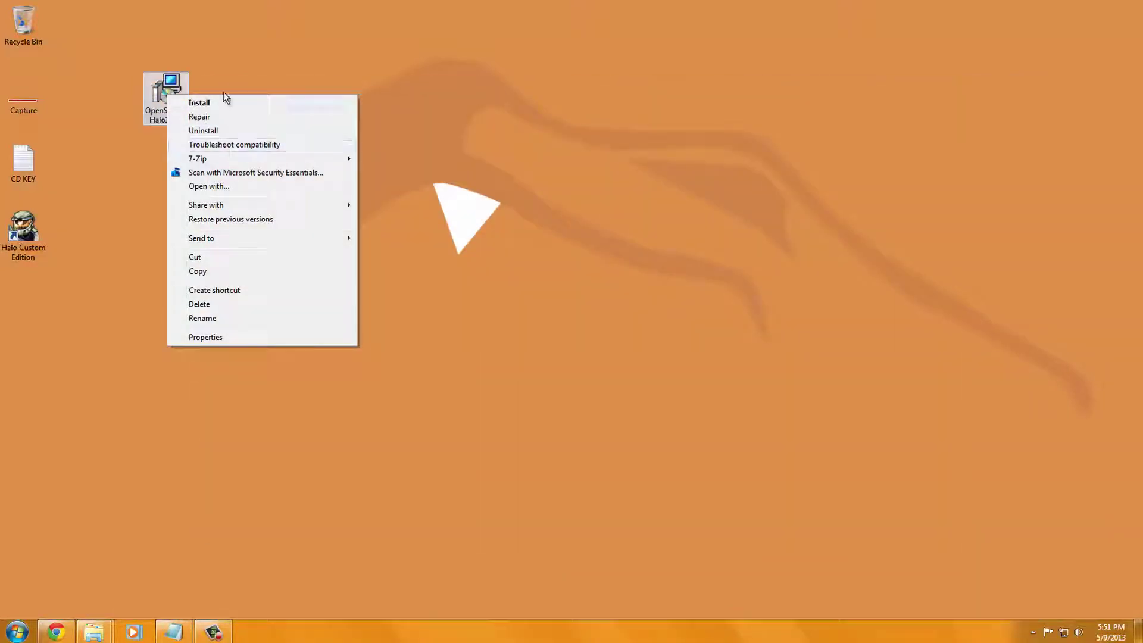
pyautogui.click(222, 72)
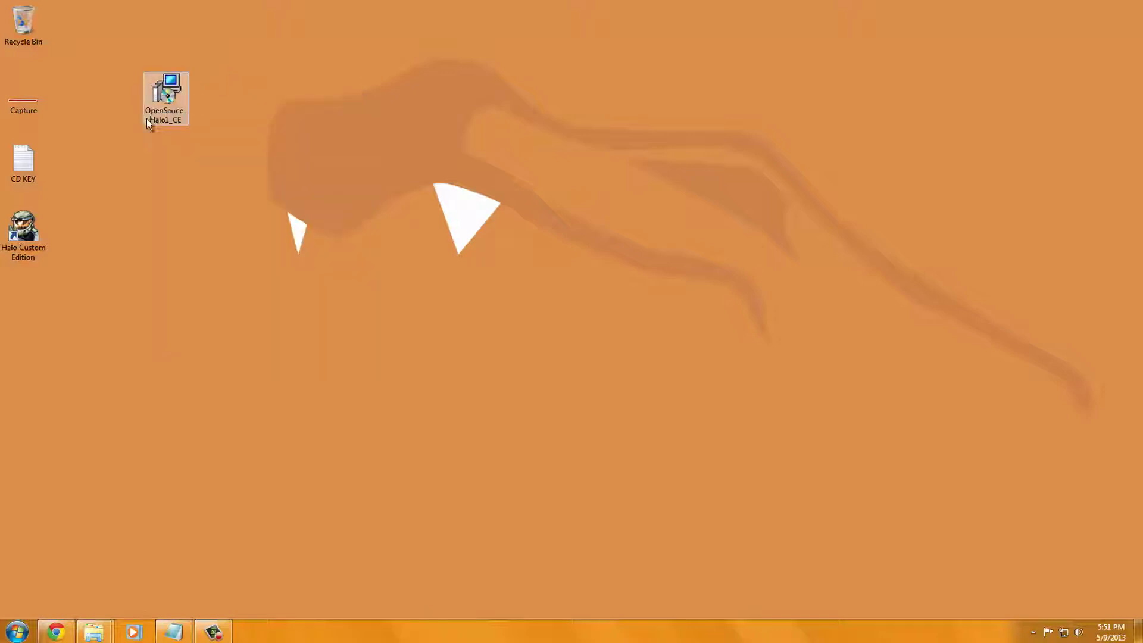
# Step: Start OpenSauce setup, accept the license, and review the OpenSauce IDE and Halo CE features
pyautogui.doubleClick(167, 91)
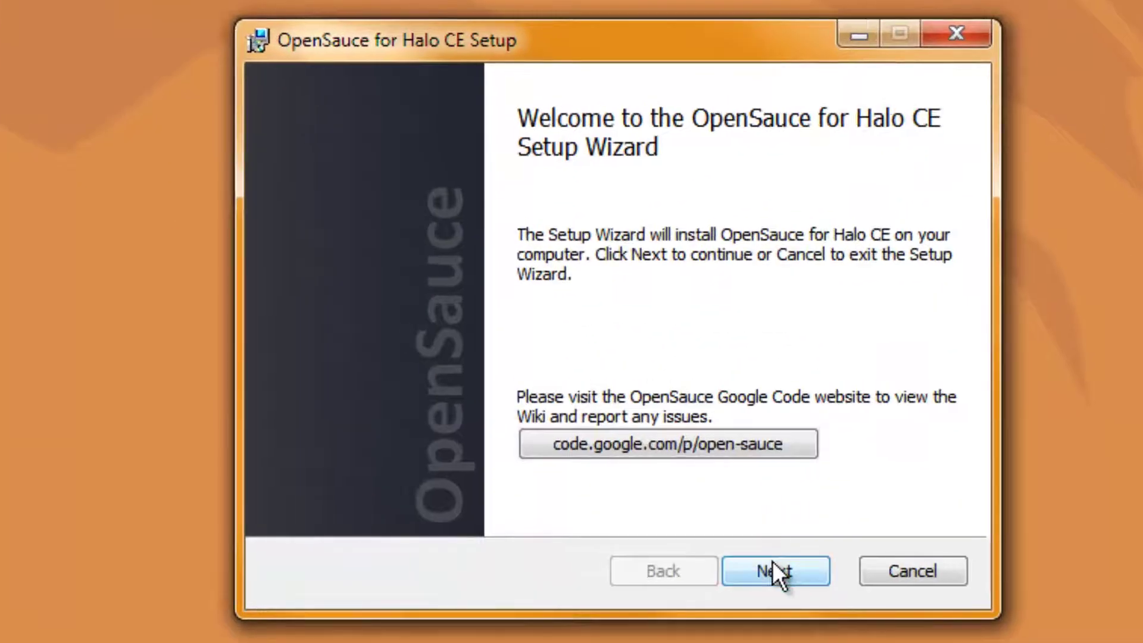
pyautogui.click(773, 566)
pyautogui.click(572, 501)
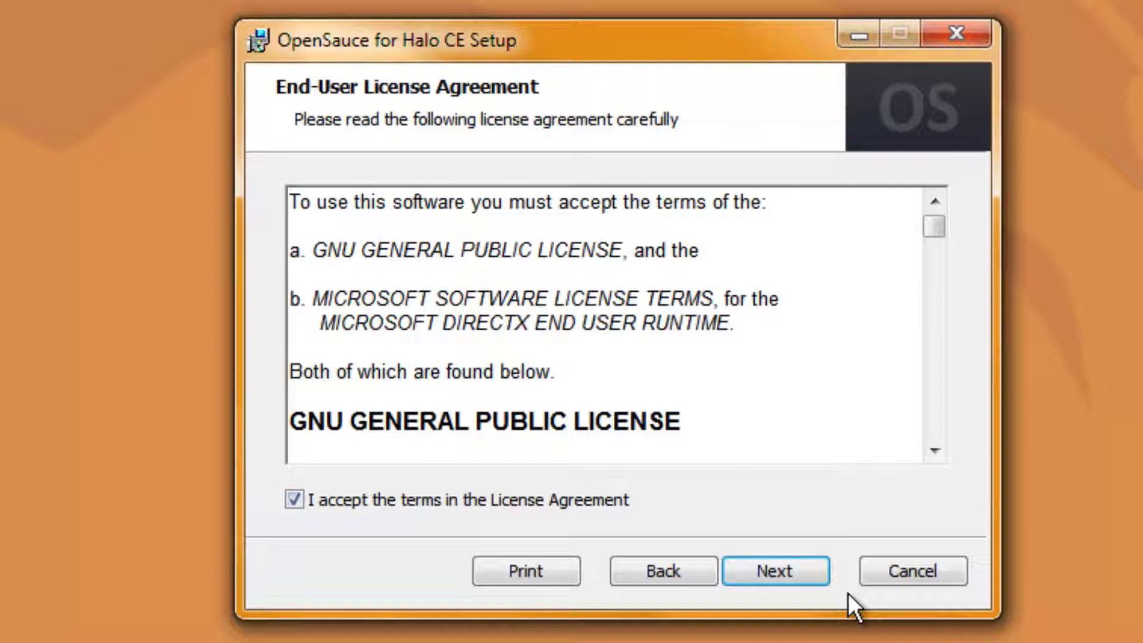
pyautogui.click(774, 572)
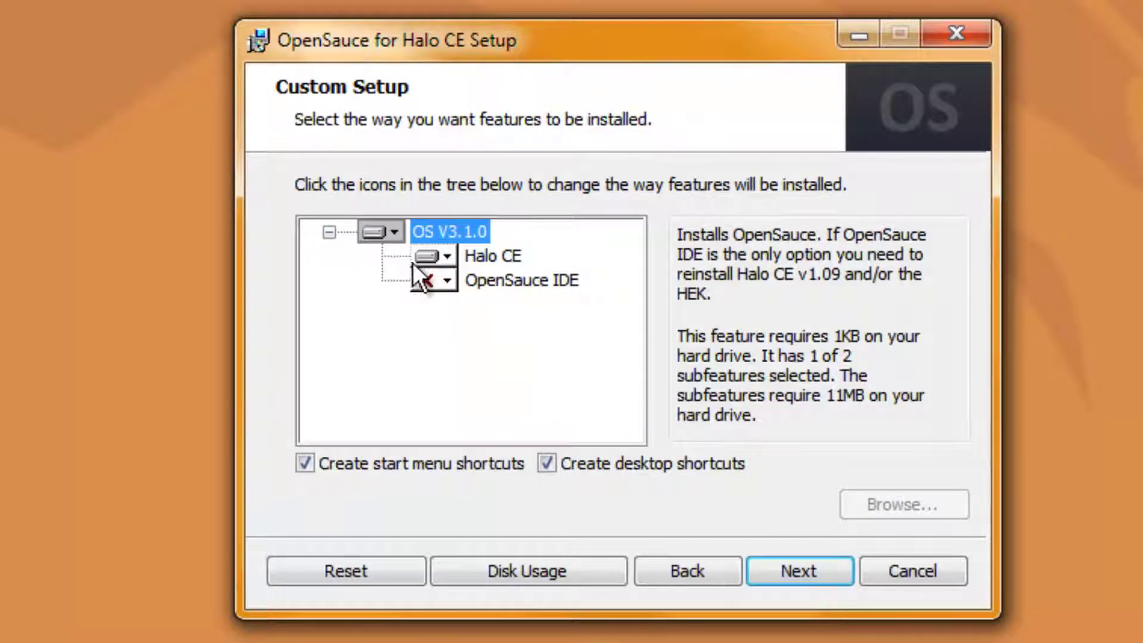
pyautogui.click(546, 281)
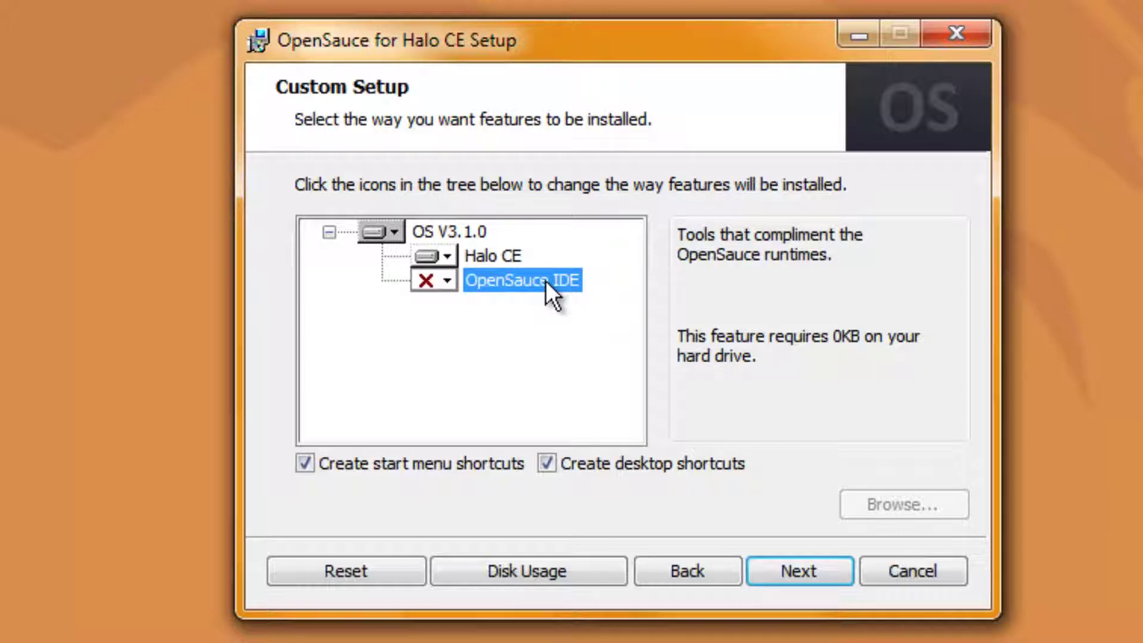
pyautogui.click(498, 255)
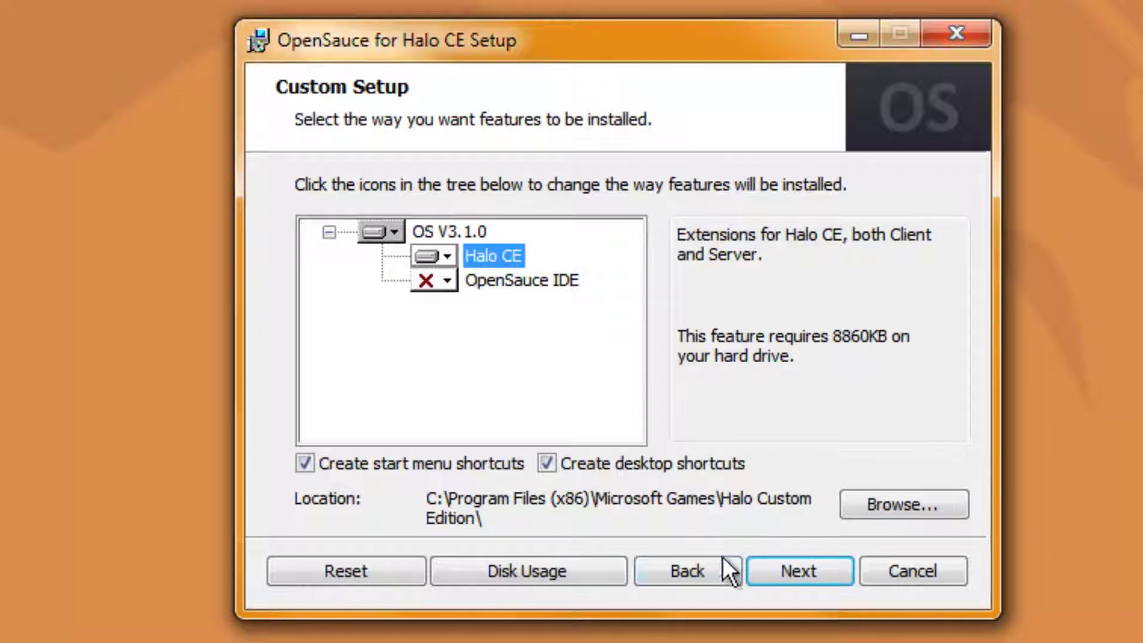
# Step: Install OpenSauce and finish without viewing the readme
pyautogui.click(805, 570)
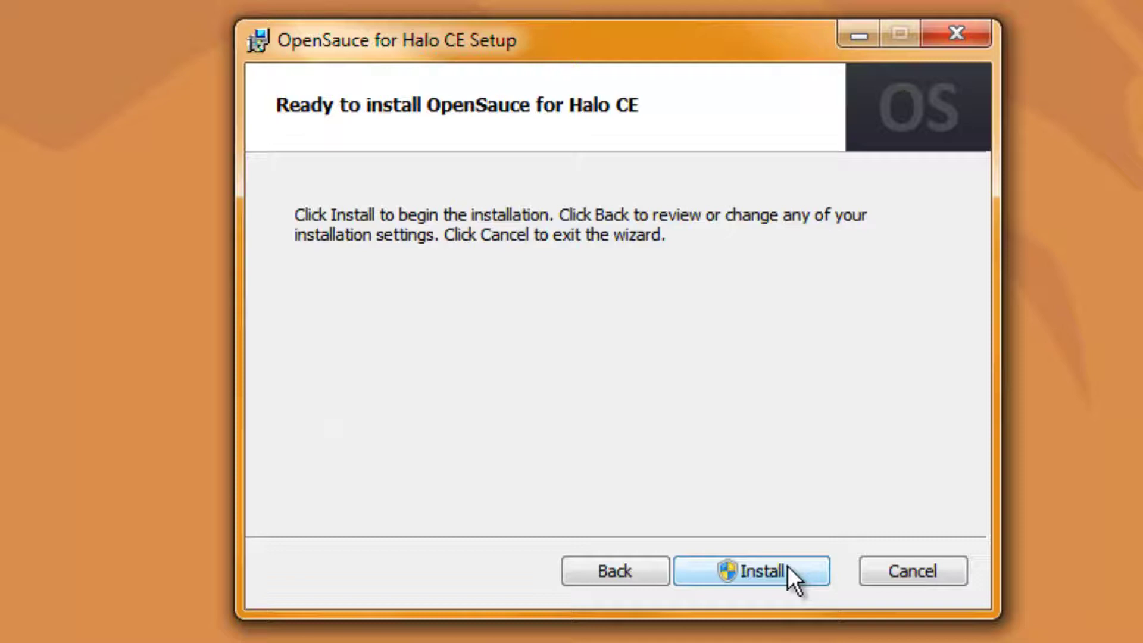
pyautogui.click(788, 570)
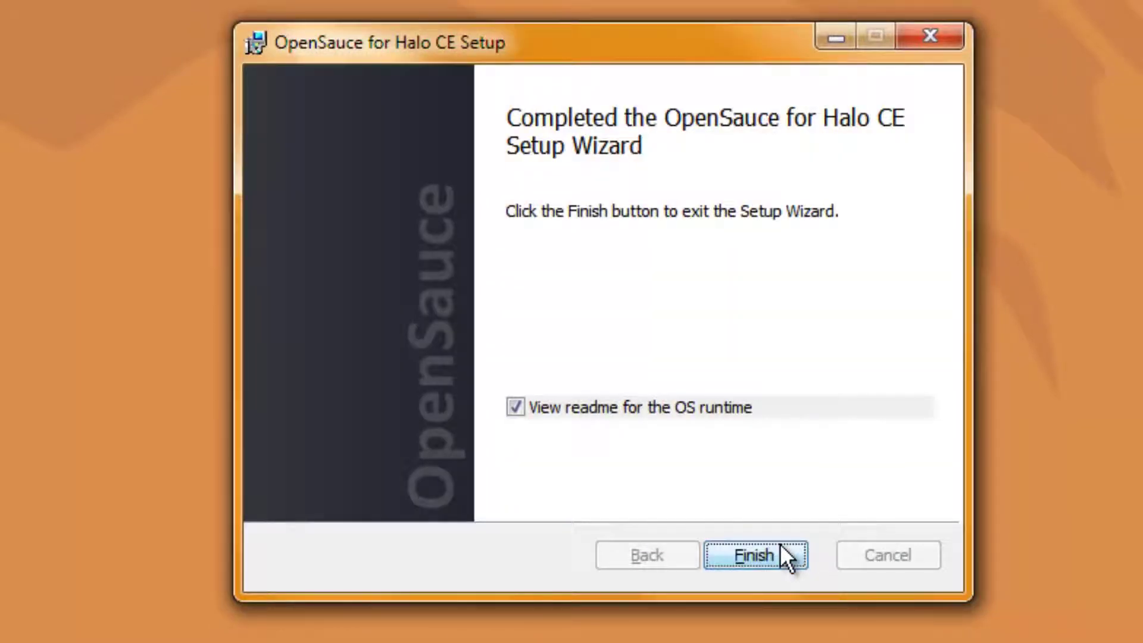
pyautogui.click(719, 416)
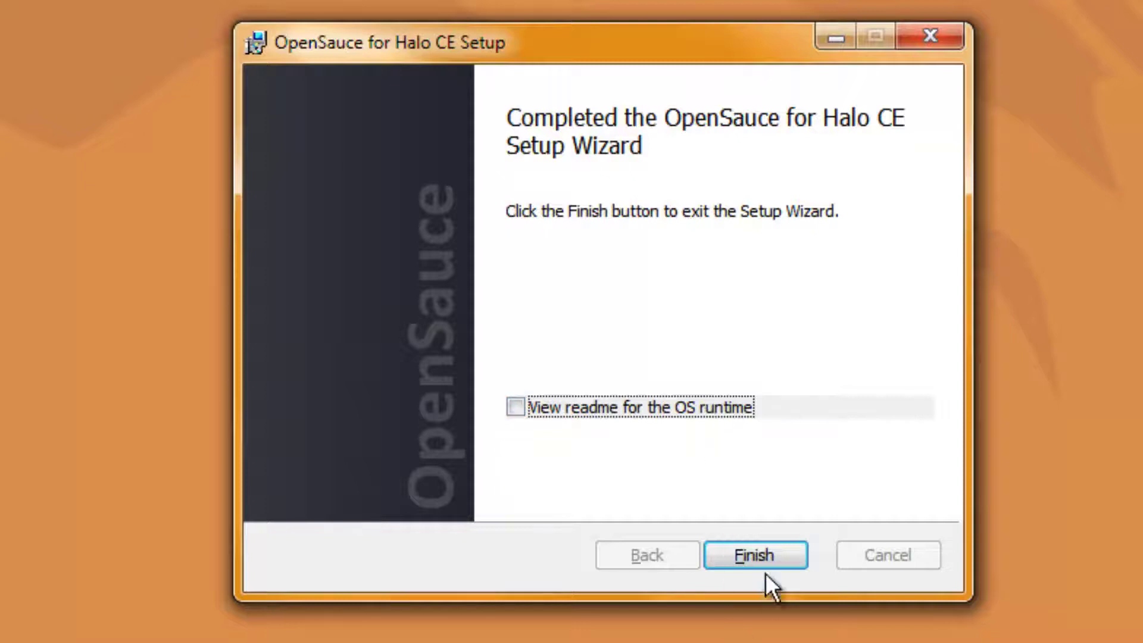
pyautogui.click(785, 555)
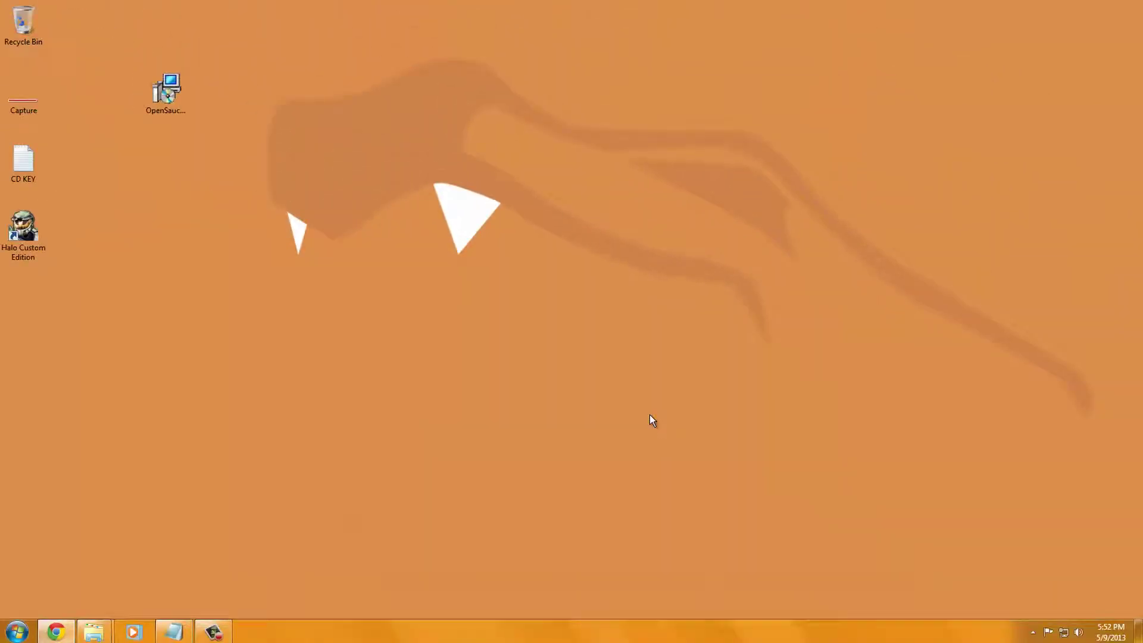
# Step: Open the CMT SPV3 RAR from Downloads in 7-Zip and select a50.yelo
pyautogui.moveTo(93, 631)
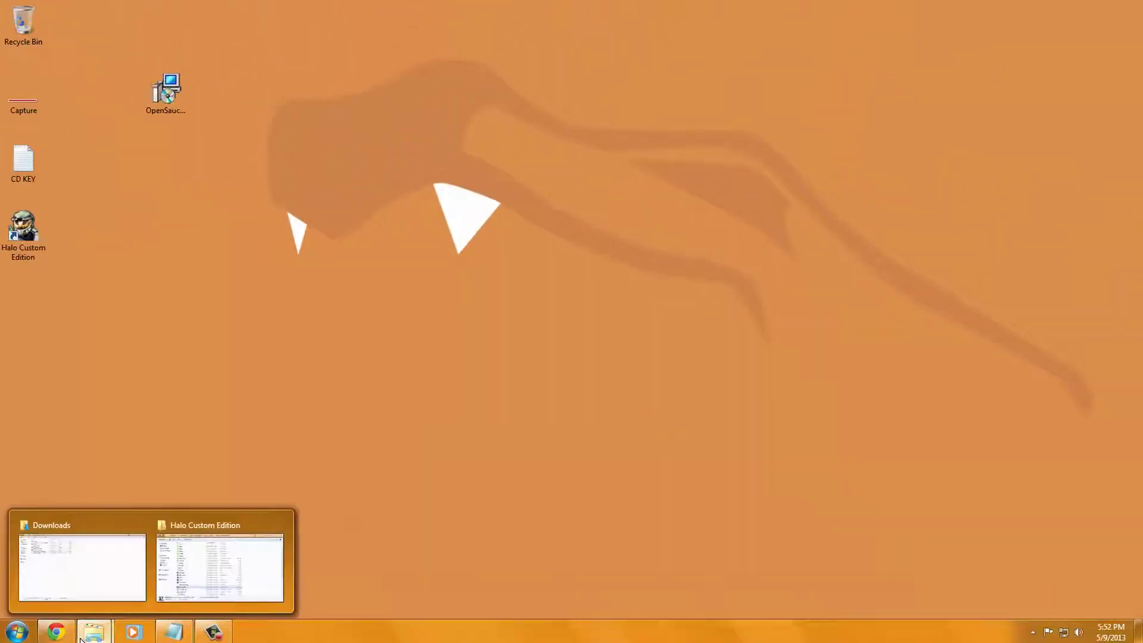
pyautogui.click(85, 553)
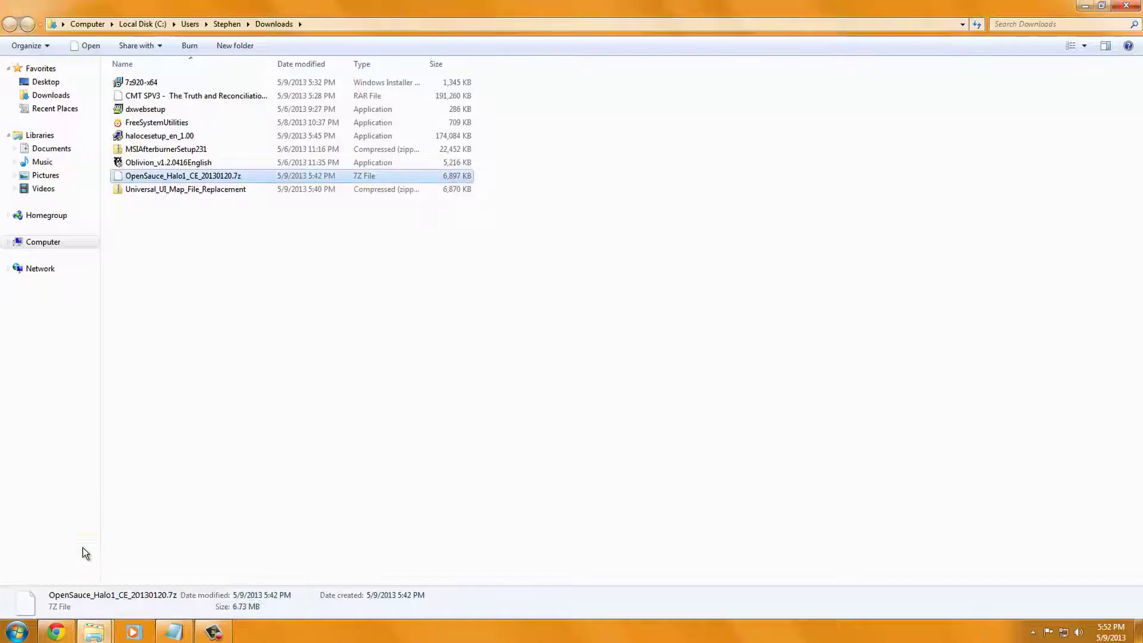
pyautogui.click(135, 95)
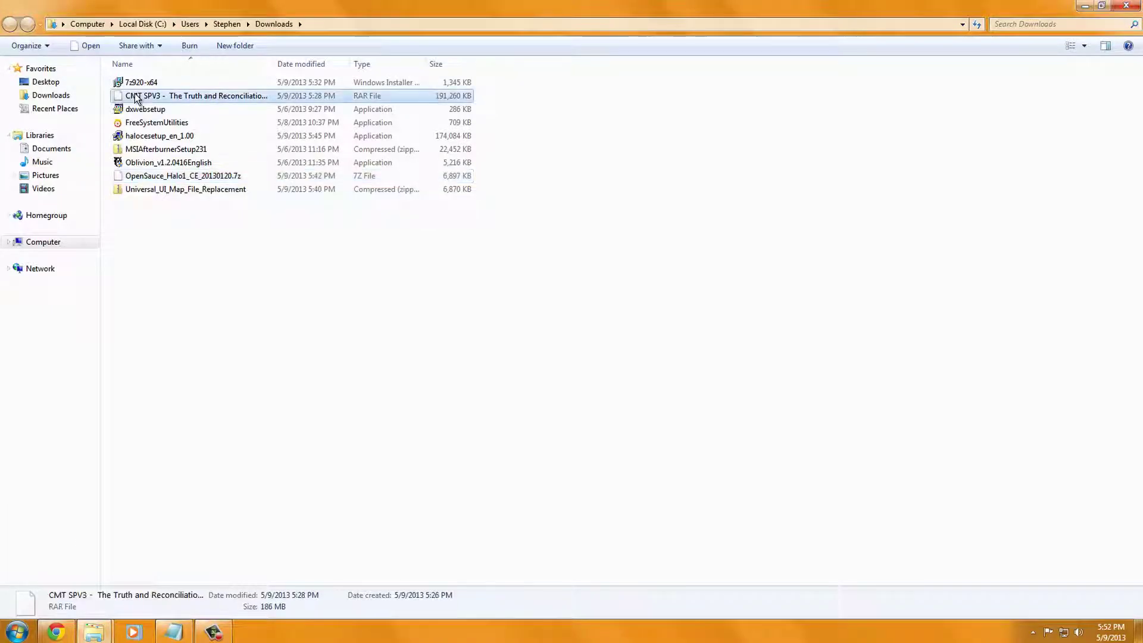
pyautogui.rightClick(186, 98)
pyautogui.moveTo(217, 117)
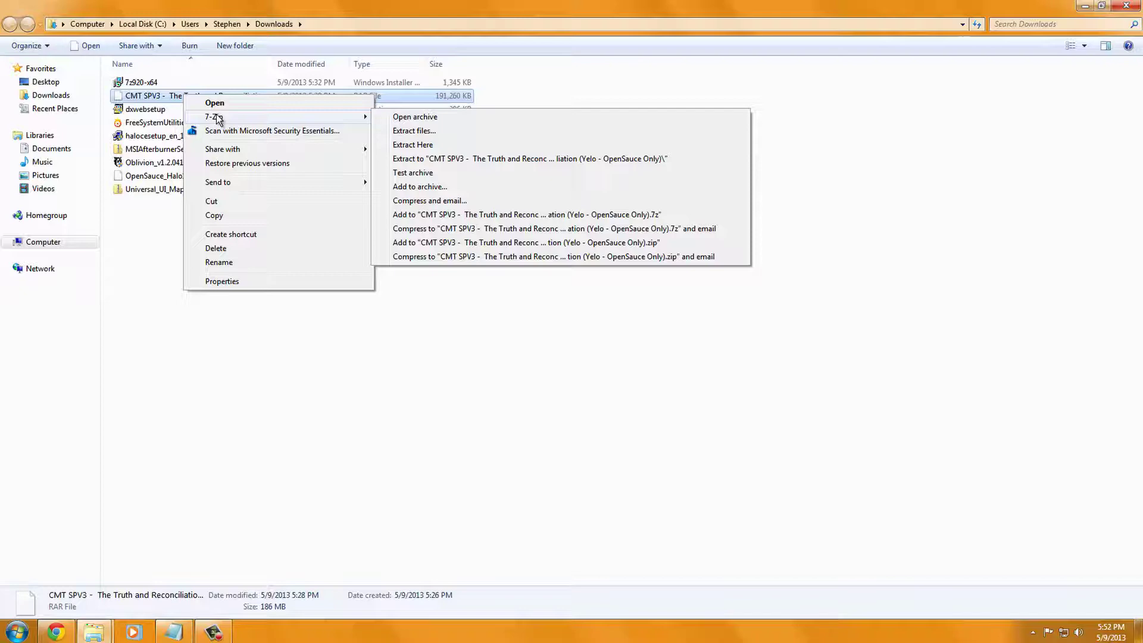
pyautogui.click(403, 119)
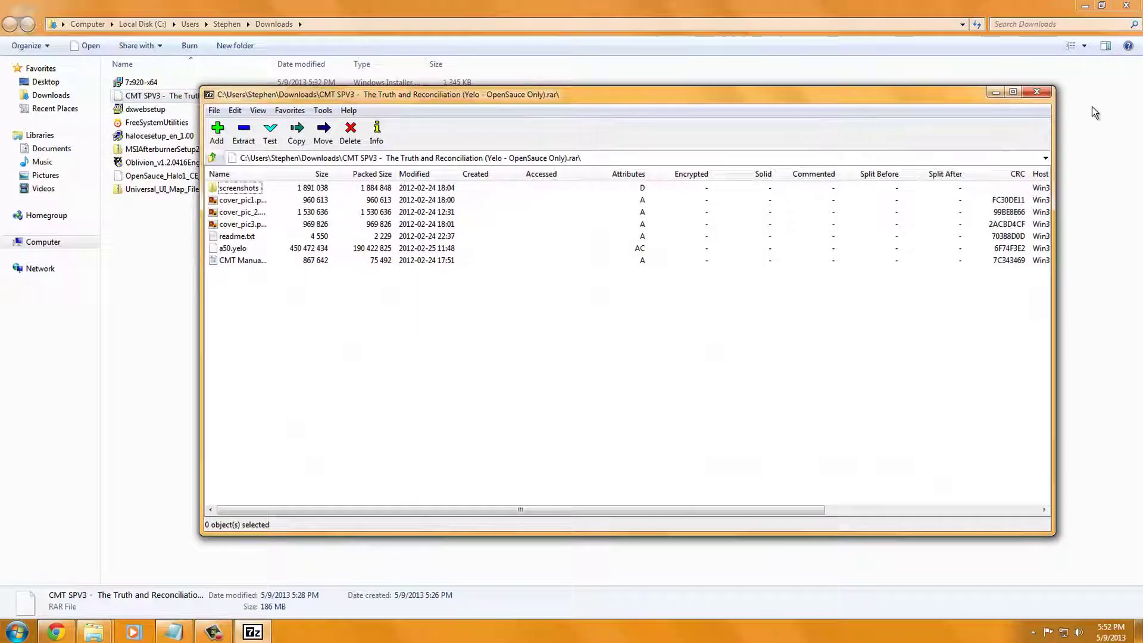
pyautogui.click(1085, 7)
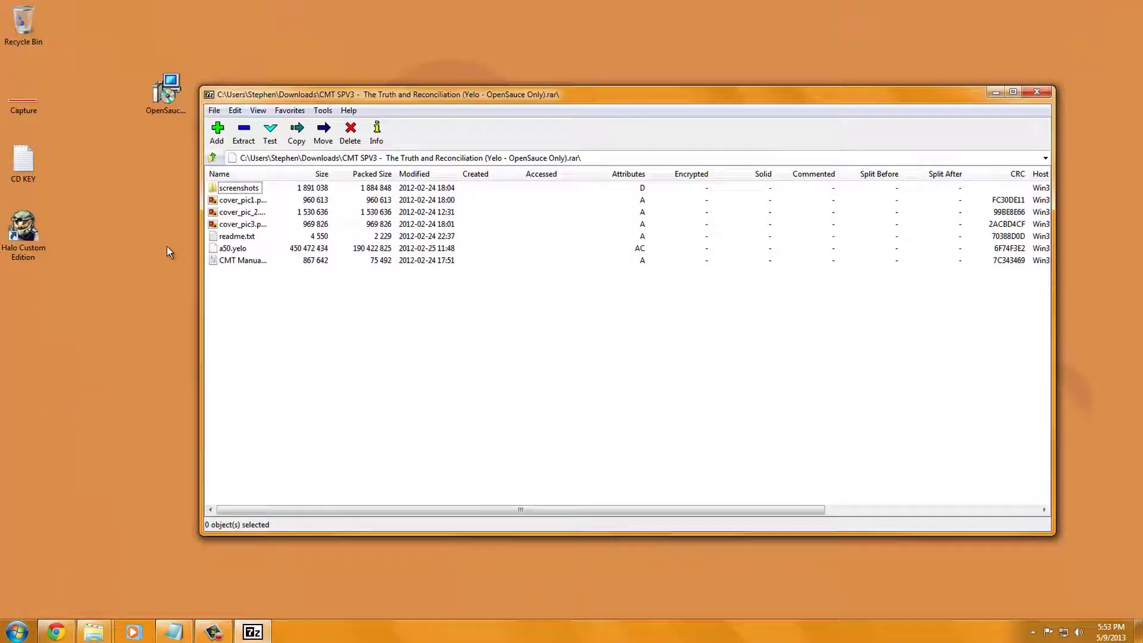
pyautogui.click(218, 249)
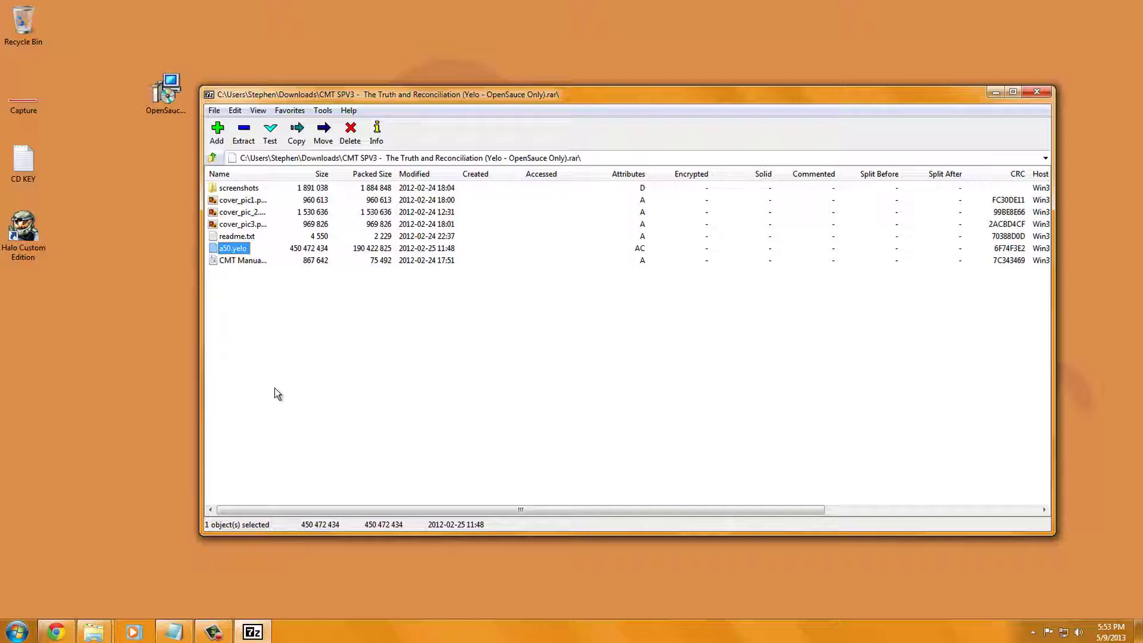
# Step: Copy a50.yelo from the archive into Halo Custom Edition's maps folder with administrator permission
pyautogui.moveTo(94, 635)
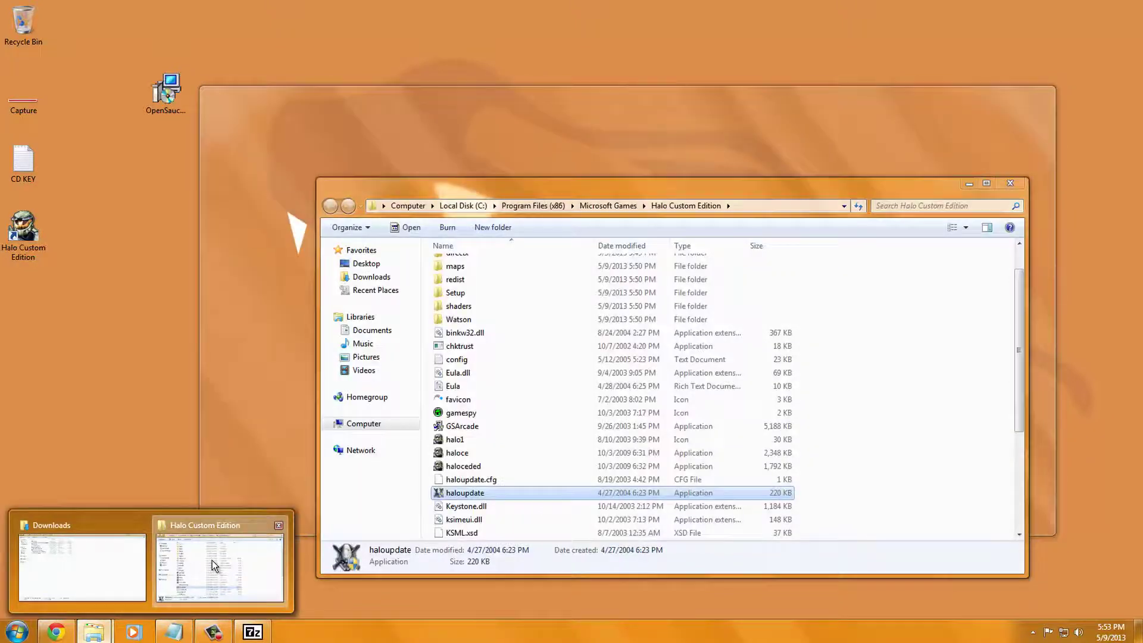
pyautogui.click(212, 560)
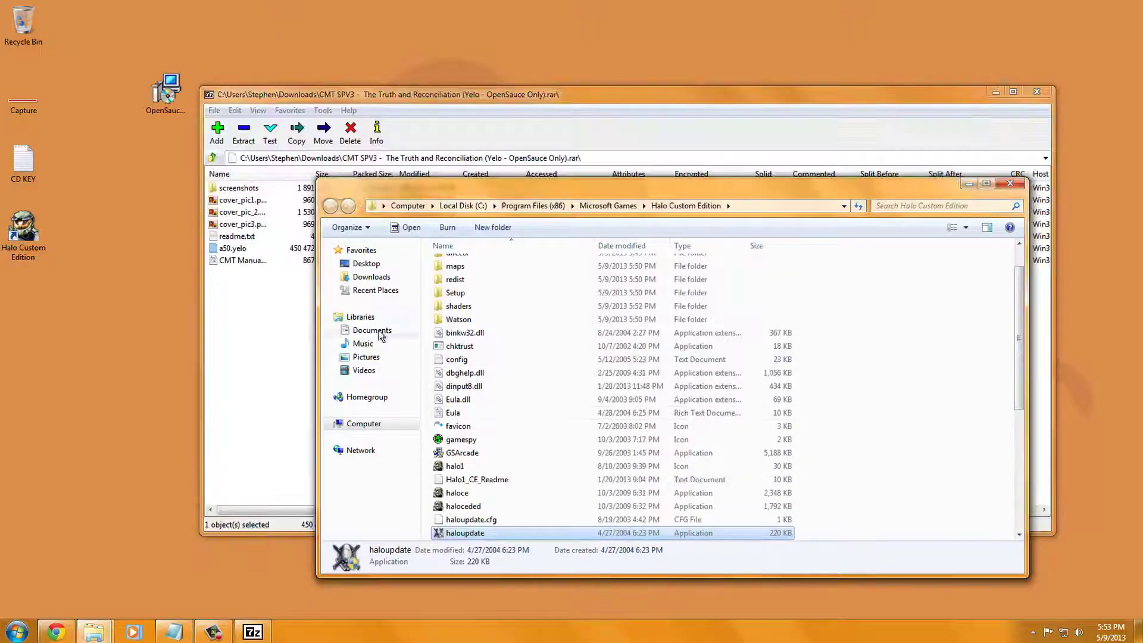
pyautogui.click(480, 317)
pyautogui.scroll(1, 474, 316)
pyautogui.doubleClick(470, 305)
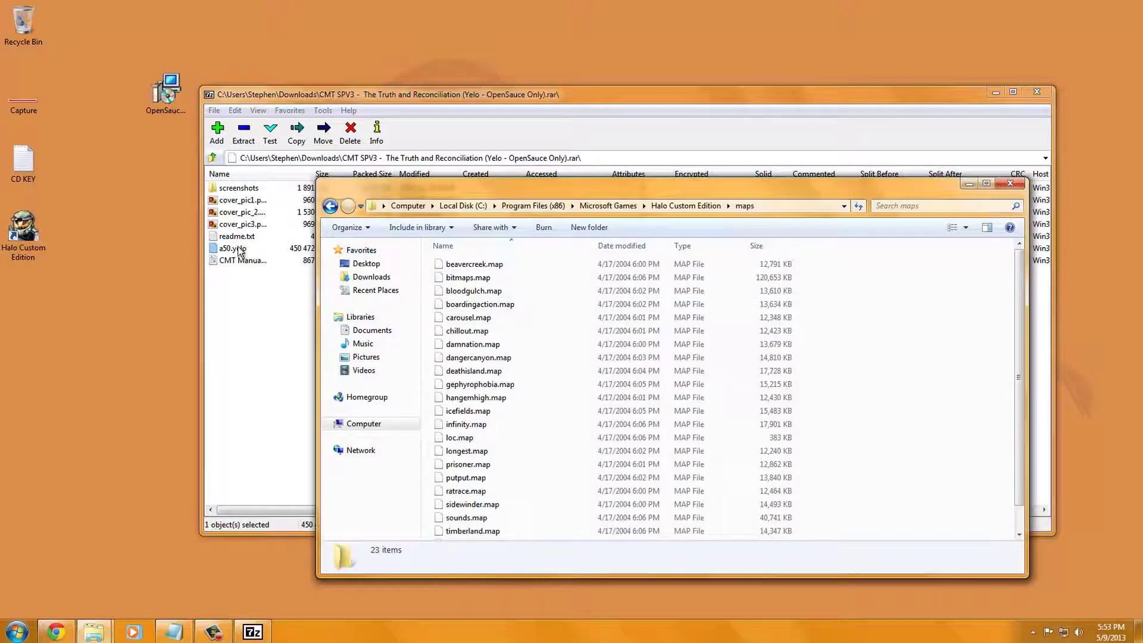
pyautogui.moveTo(238, 248); pyautogui.dragTo(778, 555)
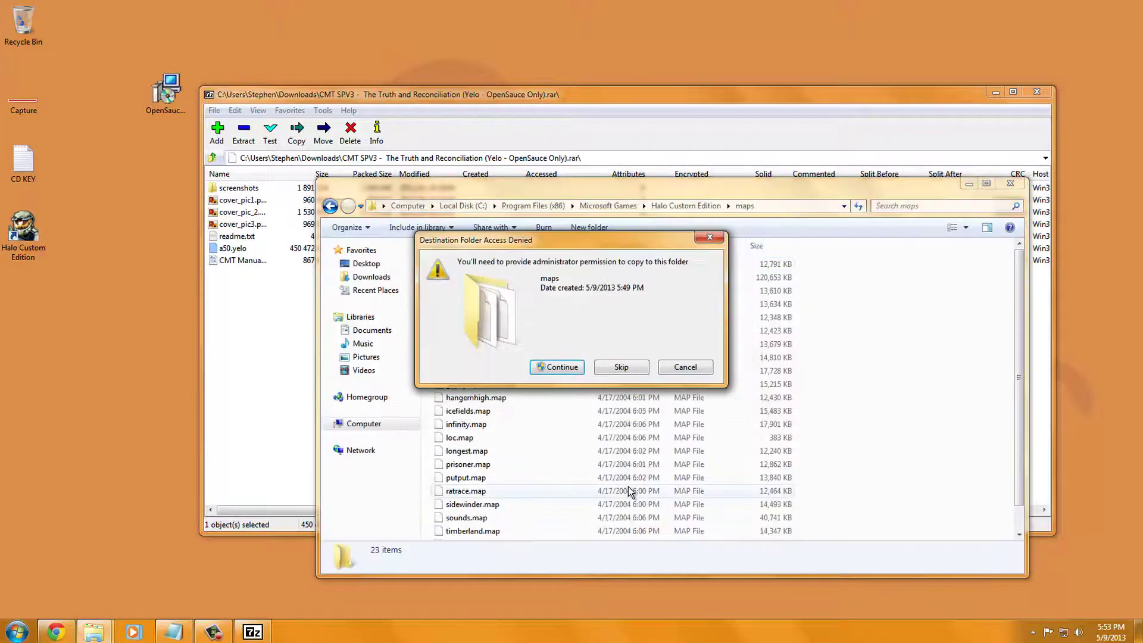
pyautogui.click(561, 372)
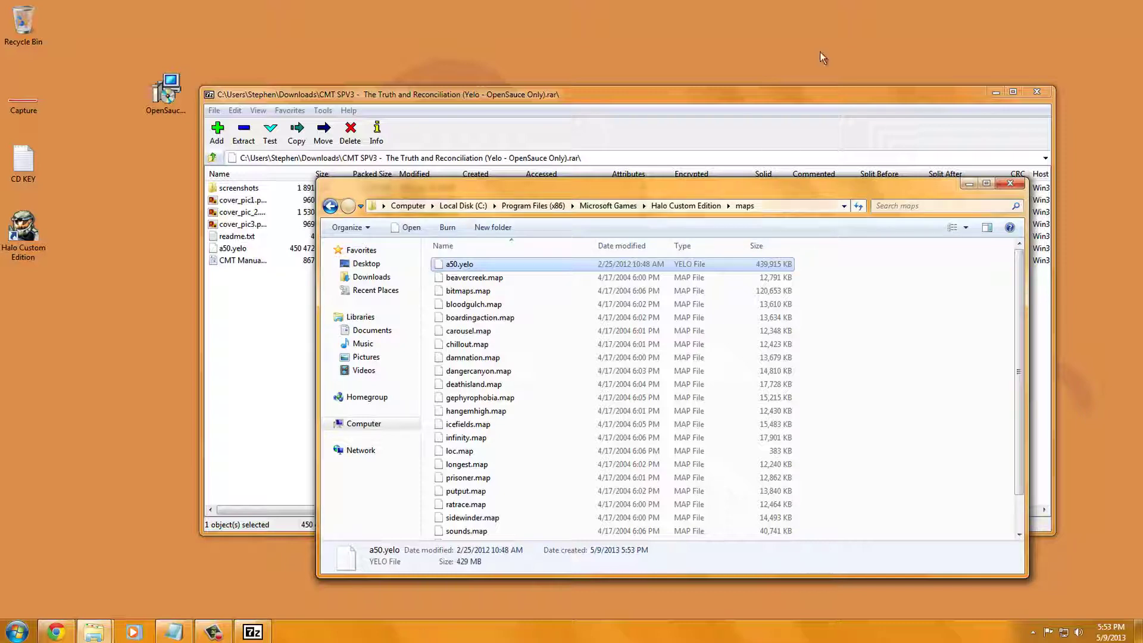
pyautogui.click(843, 88)
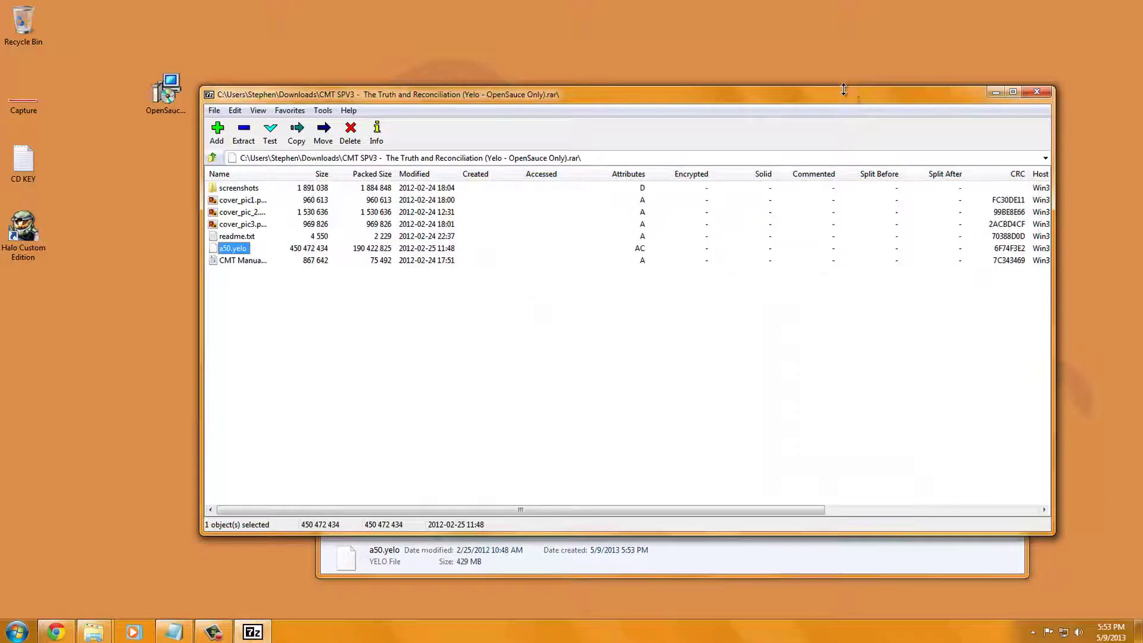
# Step: Open the Universal_UI_Map_File_Replacement zip and select UI.map
pyautogui.click(1039, 97)
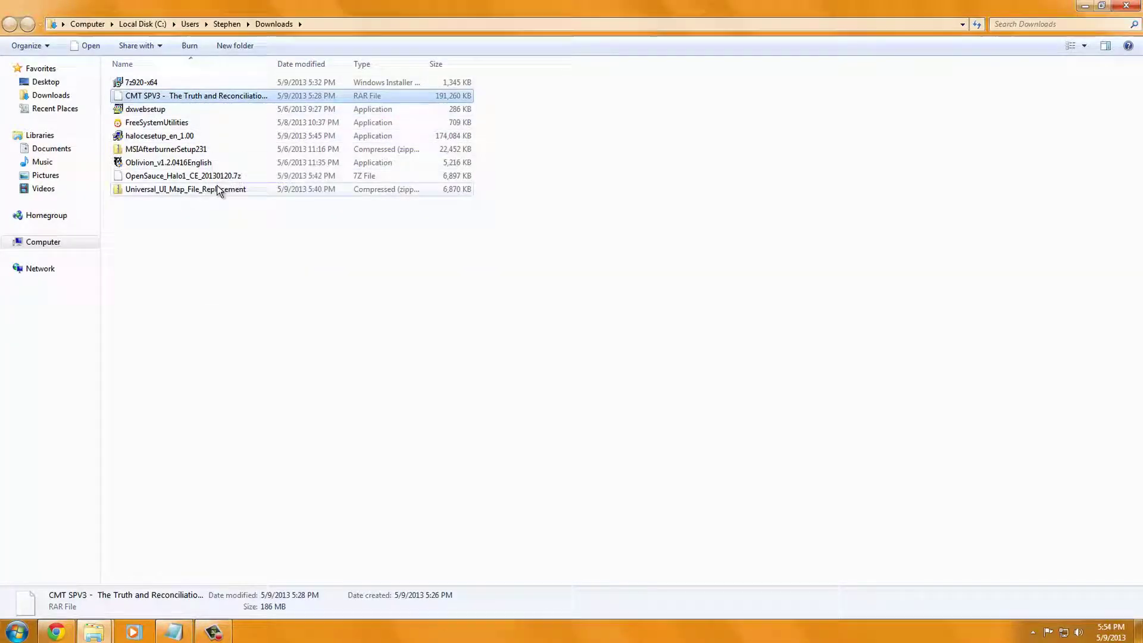
pyautogui.doubleClick(171, 189)
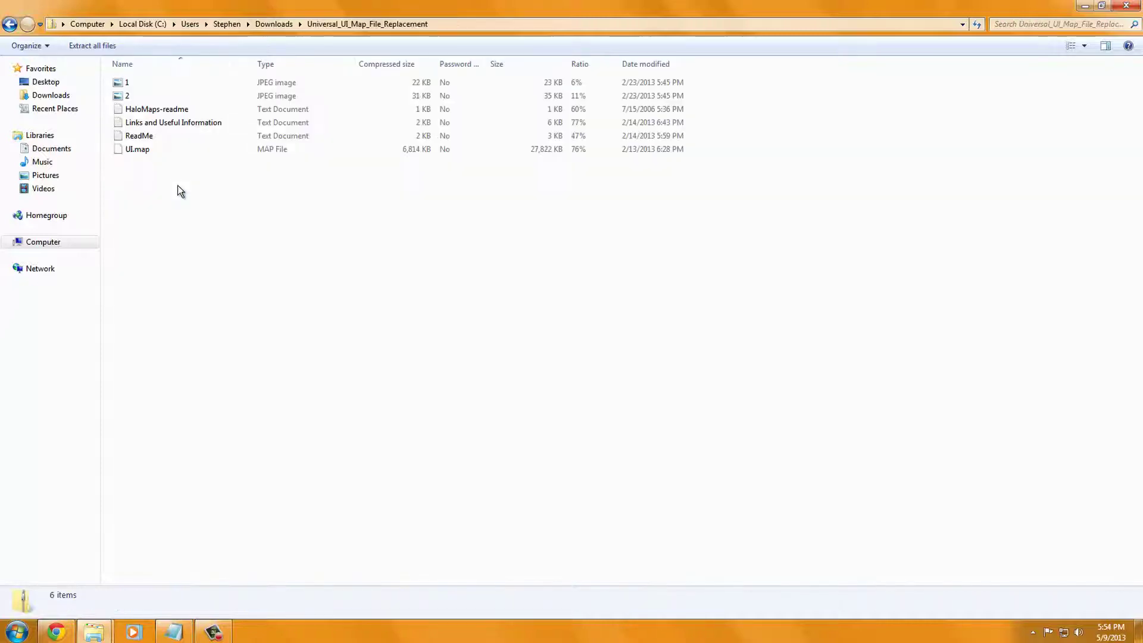
pyautogui.click(163, 148)
pyautogui.doubleClick(294, 6)
pyautogui.moveTo(448, 34); pyautogui.dragTo(484, 56)
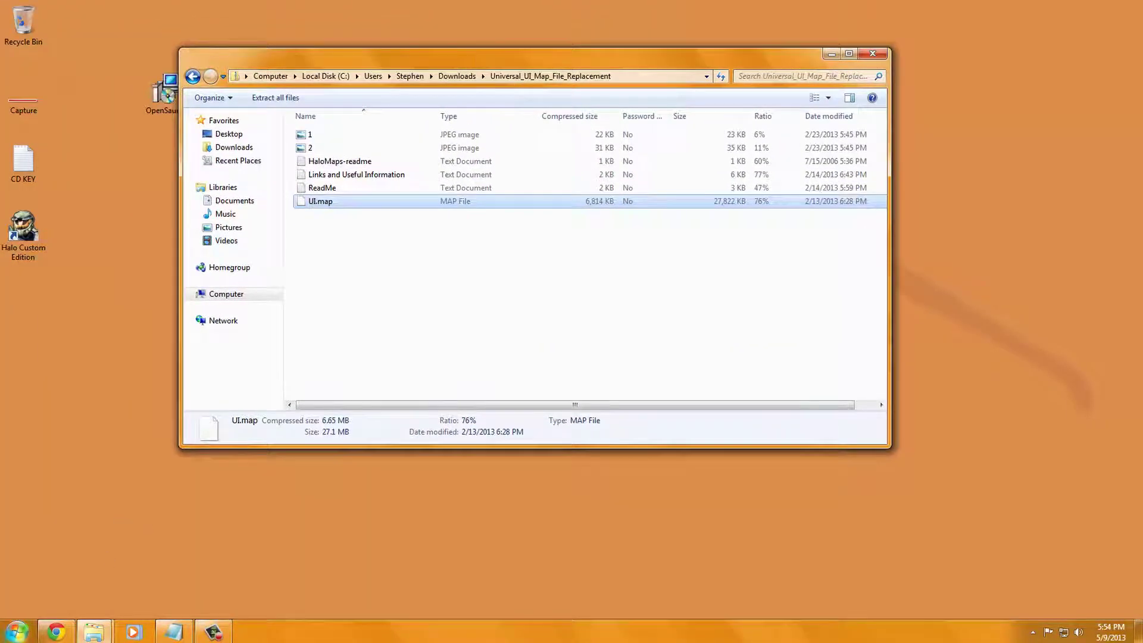
# Step: Browse to C:\Program Files (x86)\Microsoft Games\Halo Custom Edition\maps in a new window
pyautogui.click(17, 631)
pyautogui.click(188, 348)
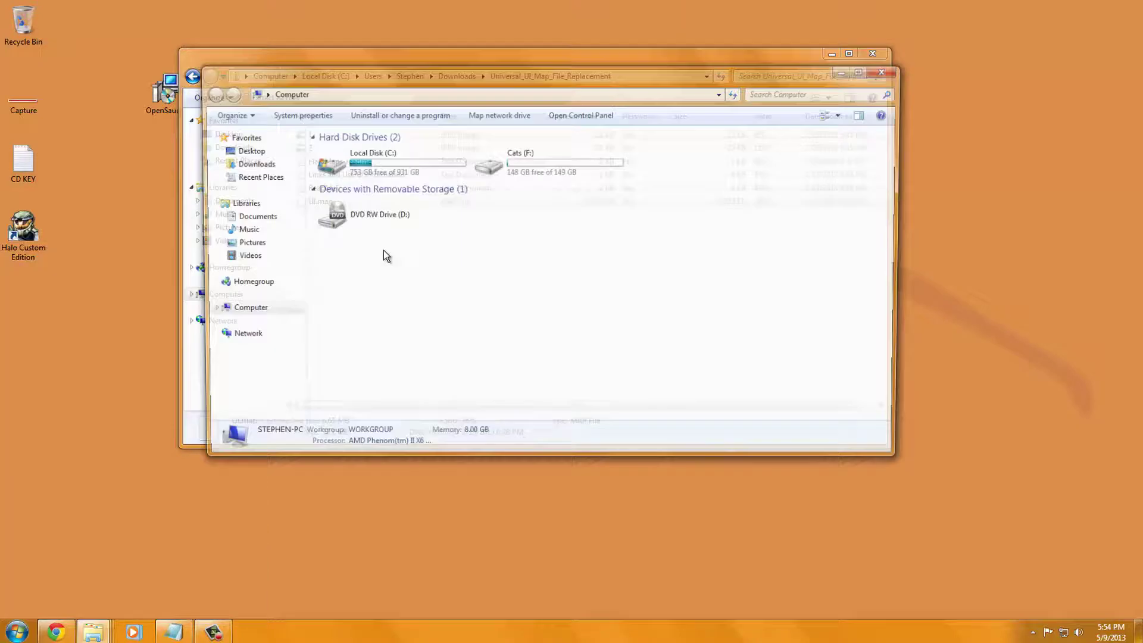
pyautogui.doubleClick(433, 174)
pyautogui.doubleClick(370, 204)
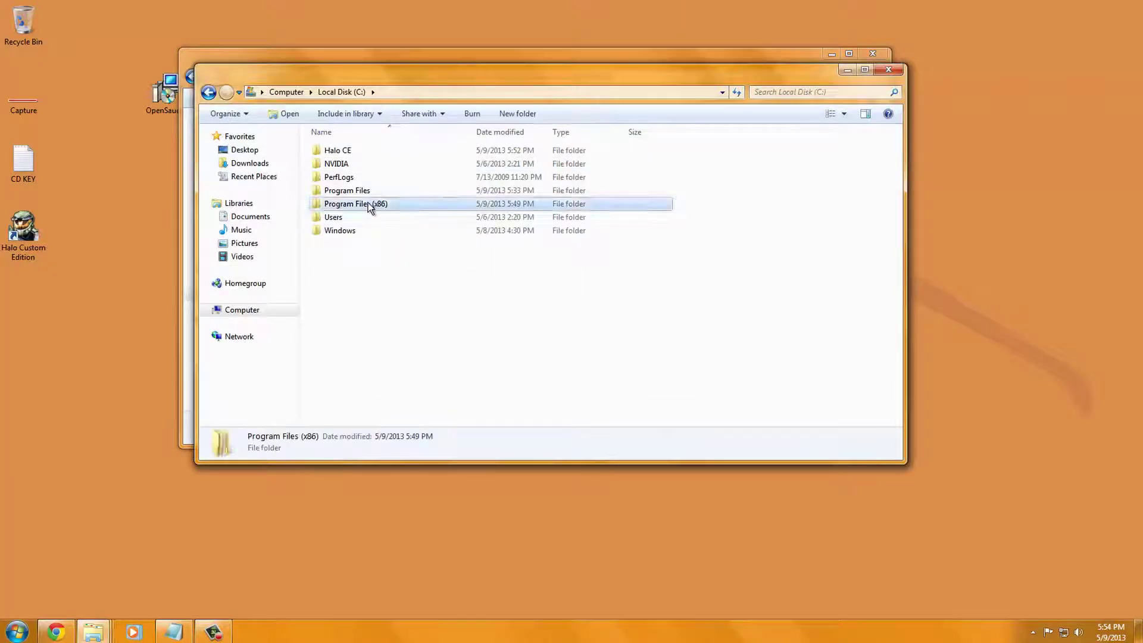
pyautogui.doubleClick(394, 312)
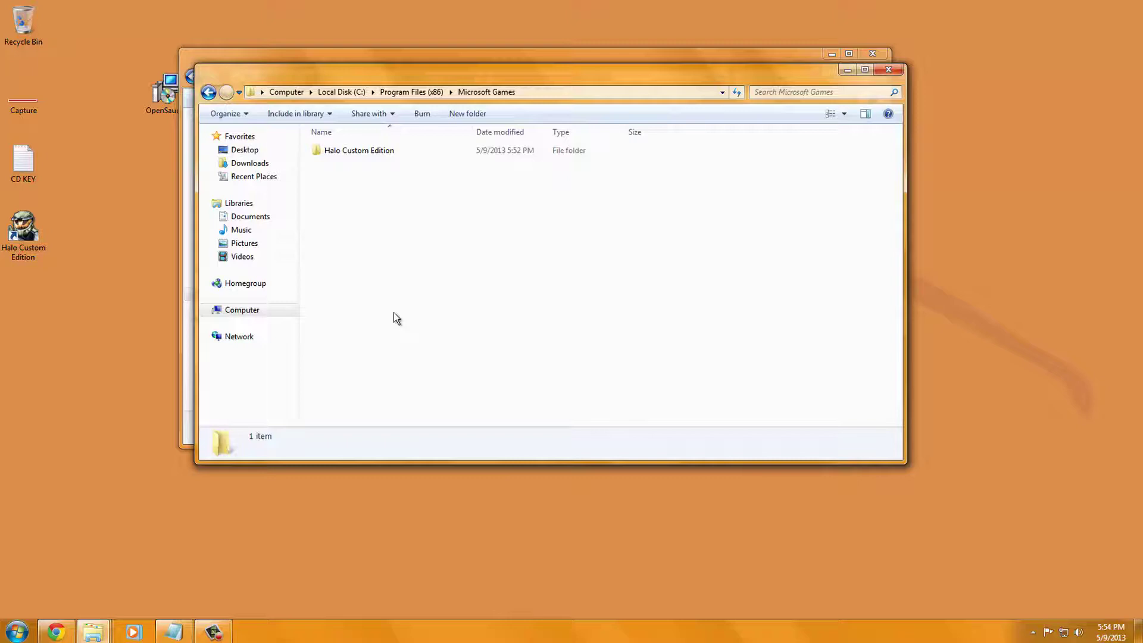
pyautogui.doubleClick(364, 152)
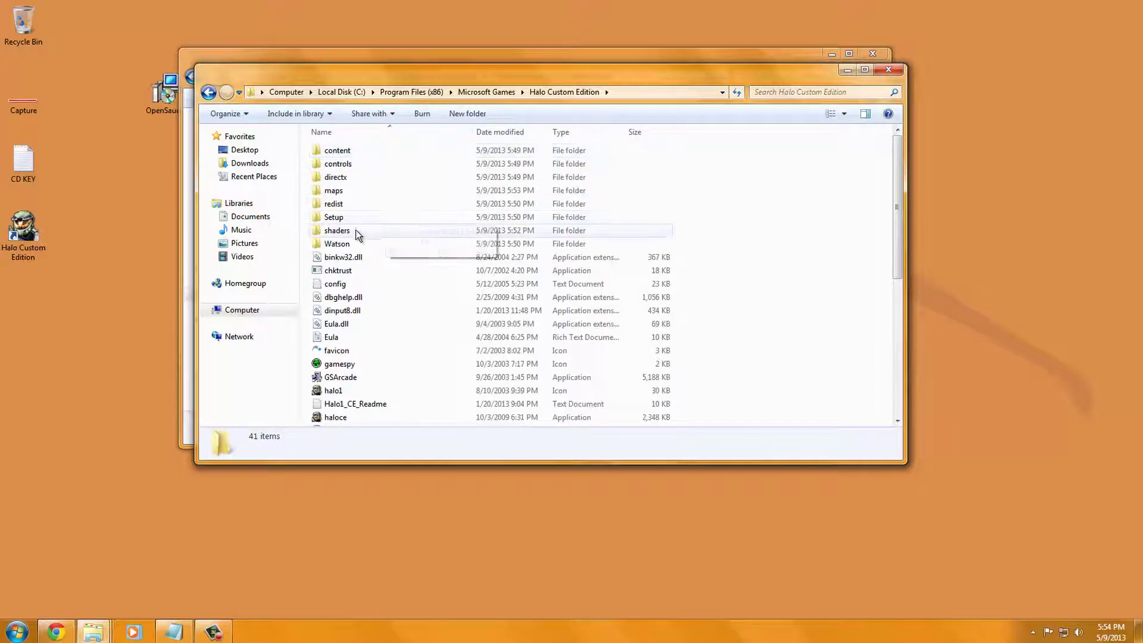
pyautogui.doubleClick(351, 190)
pyautogui.moveTo(392, 77); pyautogui.dragTo(585, 66)
# Step: Copy UI.map into maps, replacing the existing ui.map, then close the zip window
pyautogui.moveTo(309, 199); pyautogui.dragTo(970, 256)
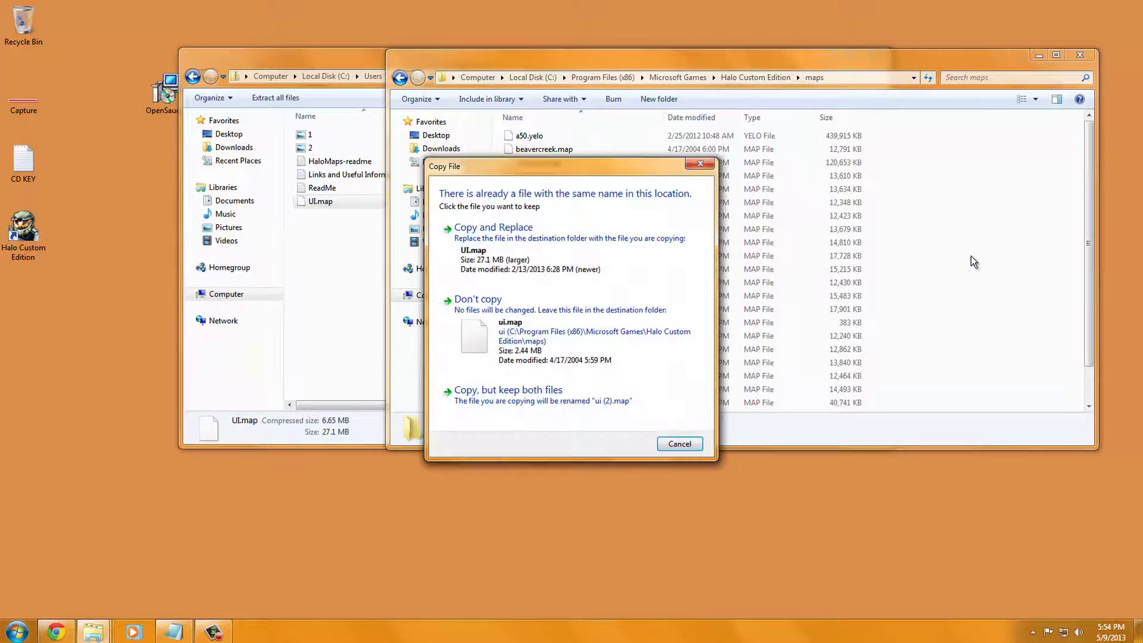
pyautogui.click(568, 262)
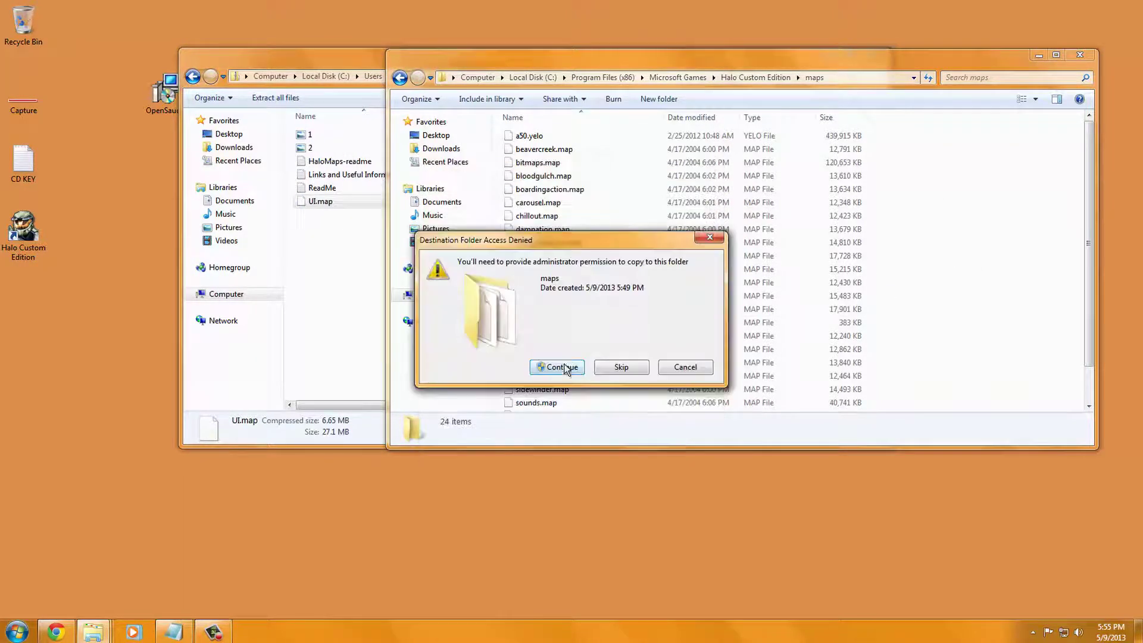
pyautogui.click(564, 370)
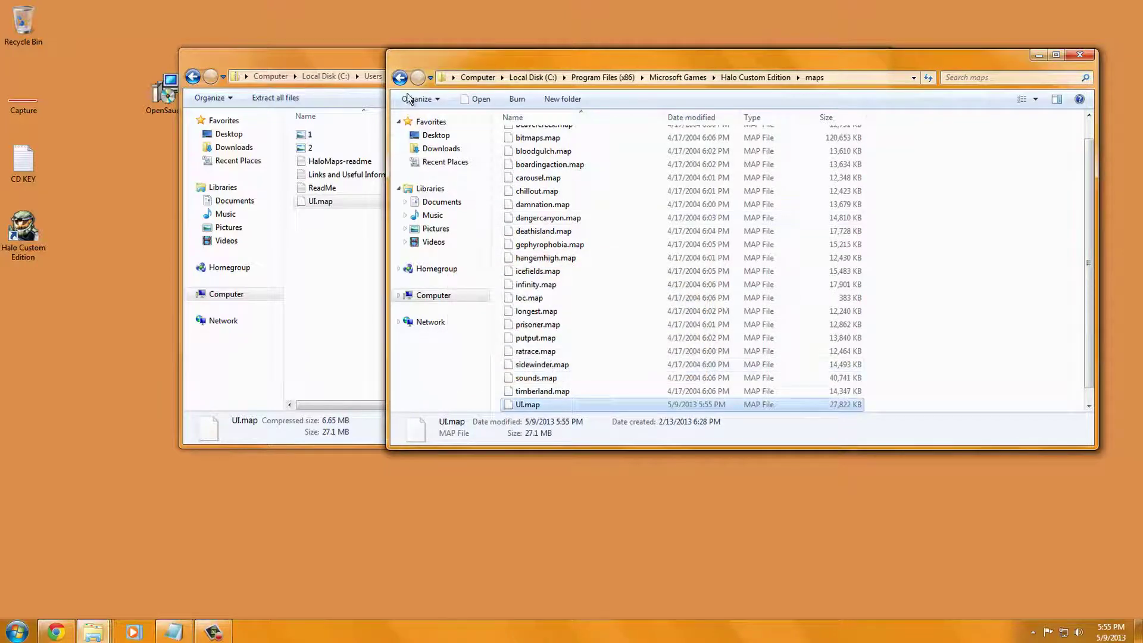
pyautogui.moveTo(369, 61); pyautogui.dragTo(331, 78)
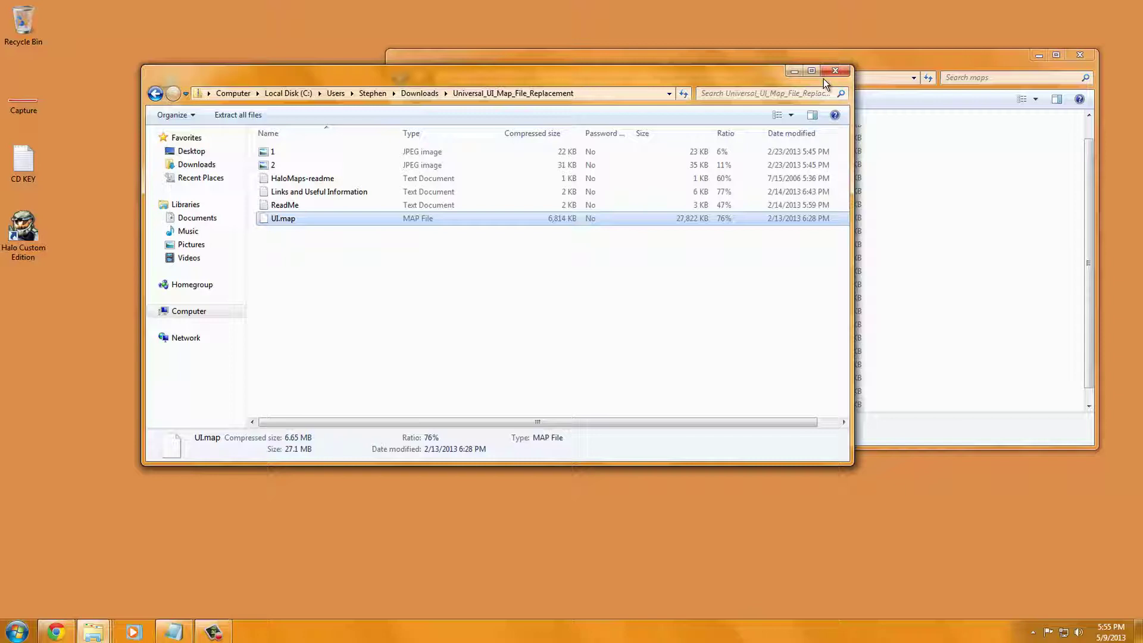
pyautogui.click(834, 72)
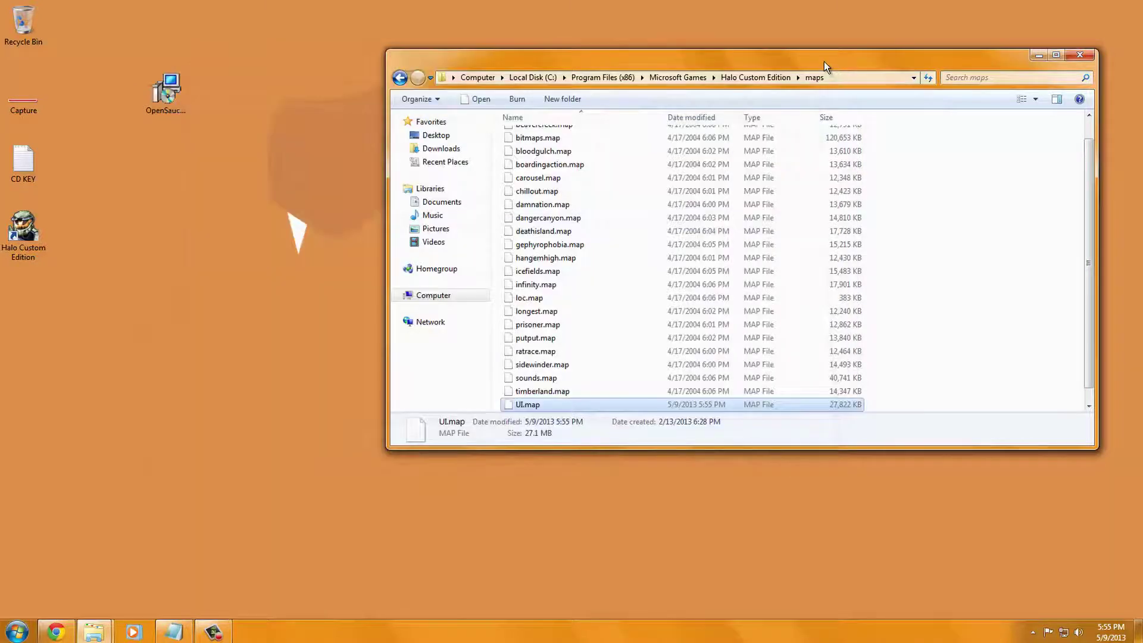
pyautogui.moveTo(824, 62); pyautogui.dragTo(670, 69)
pyautogui.click(900, 266)
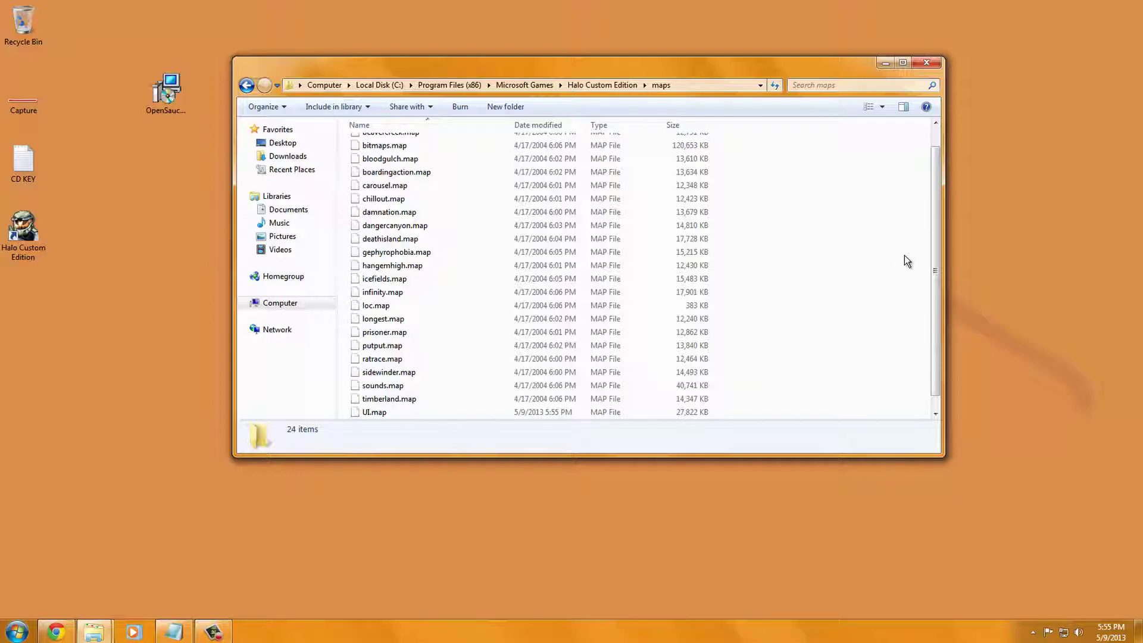
pyautogui.moveTo(939, 288); pyautogui.dragTo(942, 156)
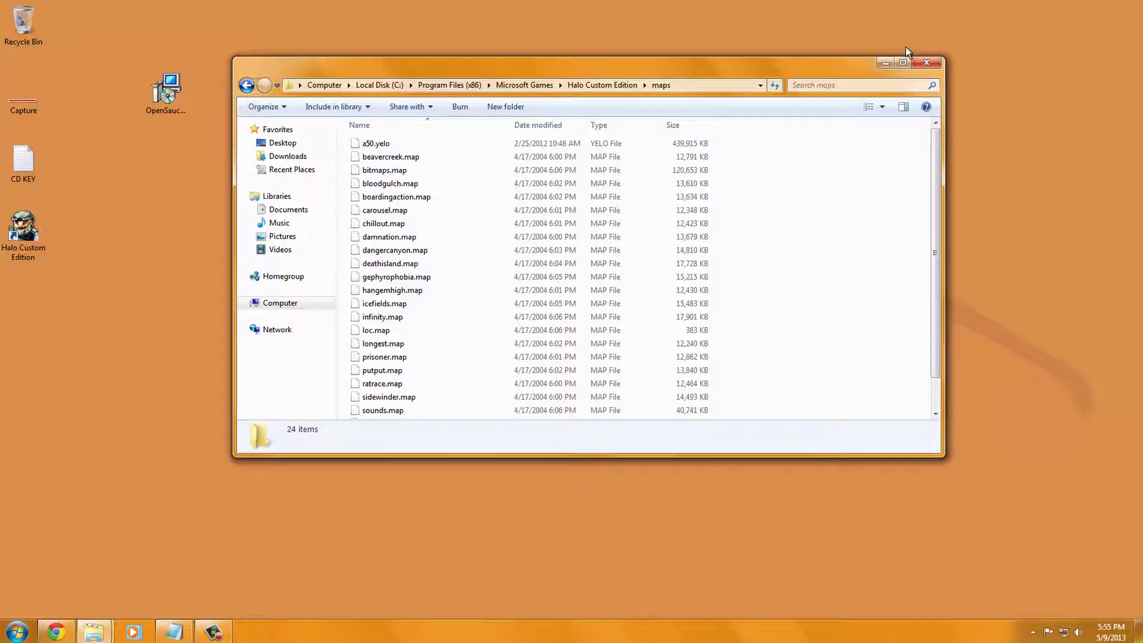
# Step: Open the Properties of the Halo Custom Edition desktop shortcut
pyautogui.click(925, 62)
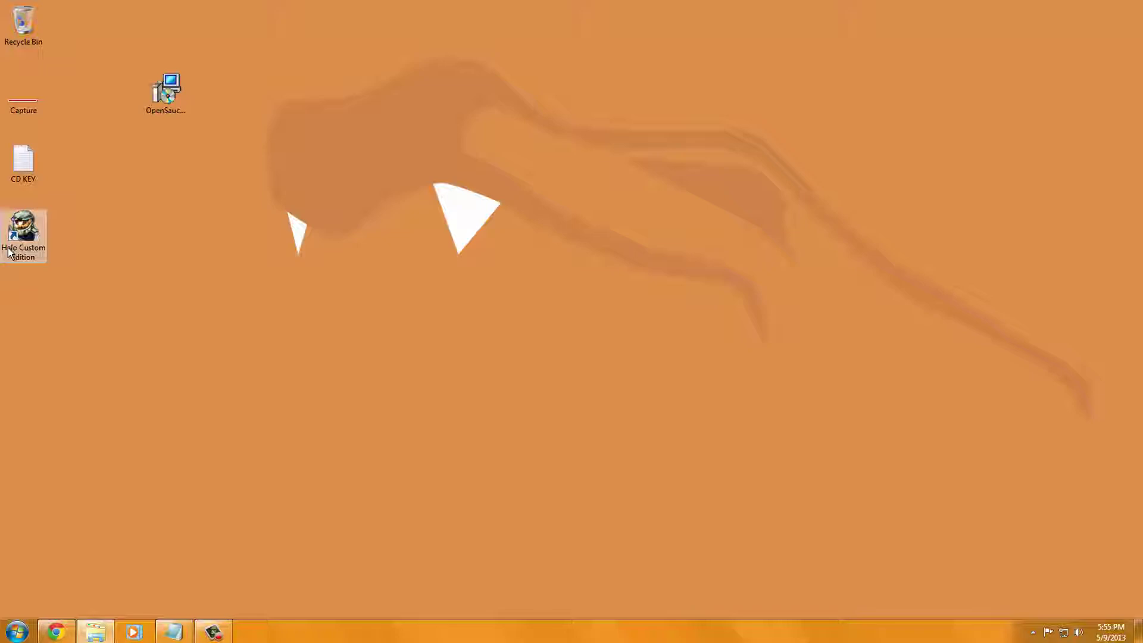
pyautogui.click(840, 158)
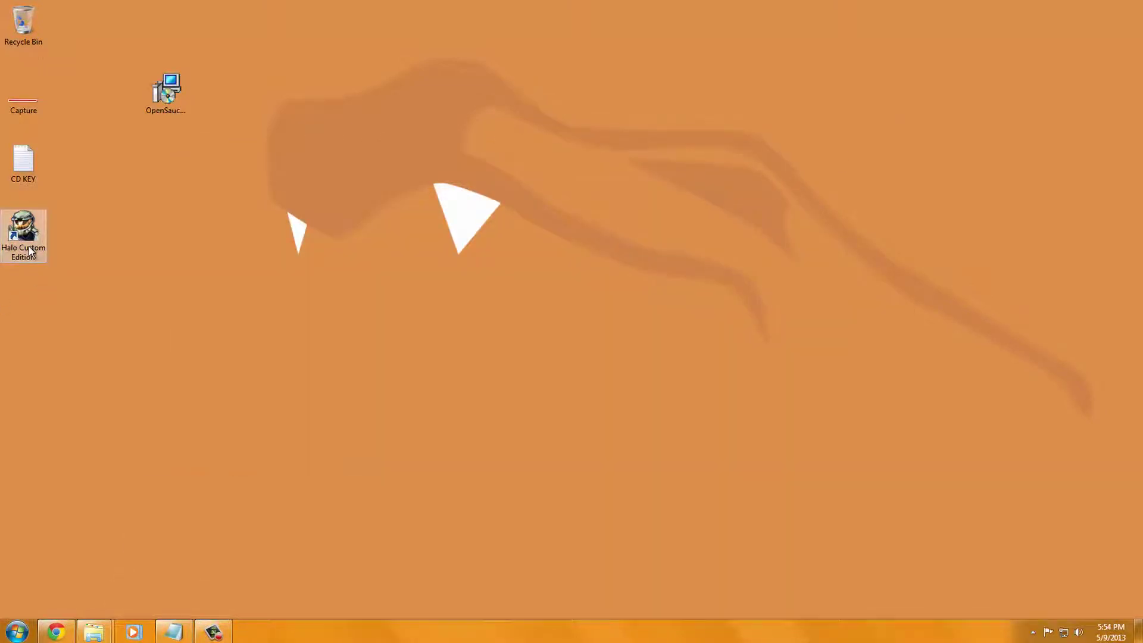
pyautogui.rightClick(31, 251)
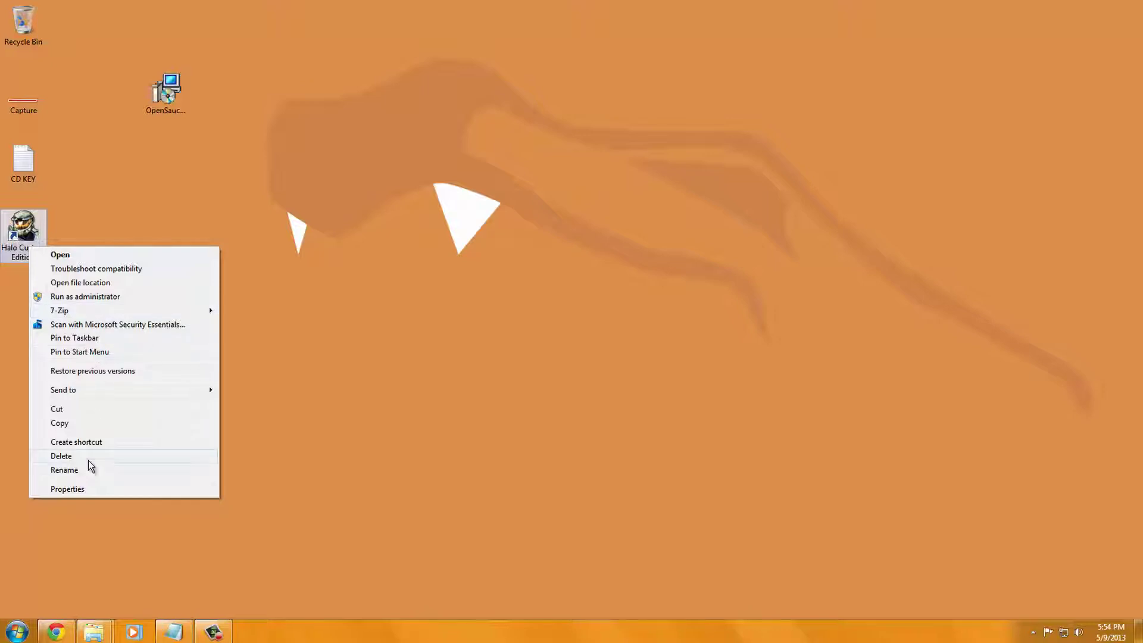
pyautogui.click(67, 489)
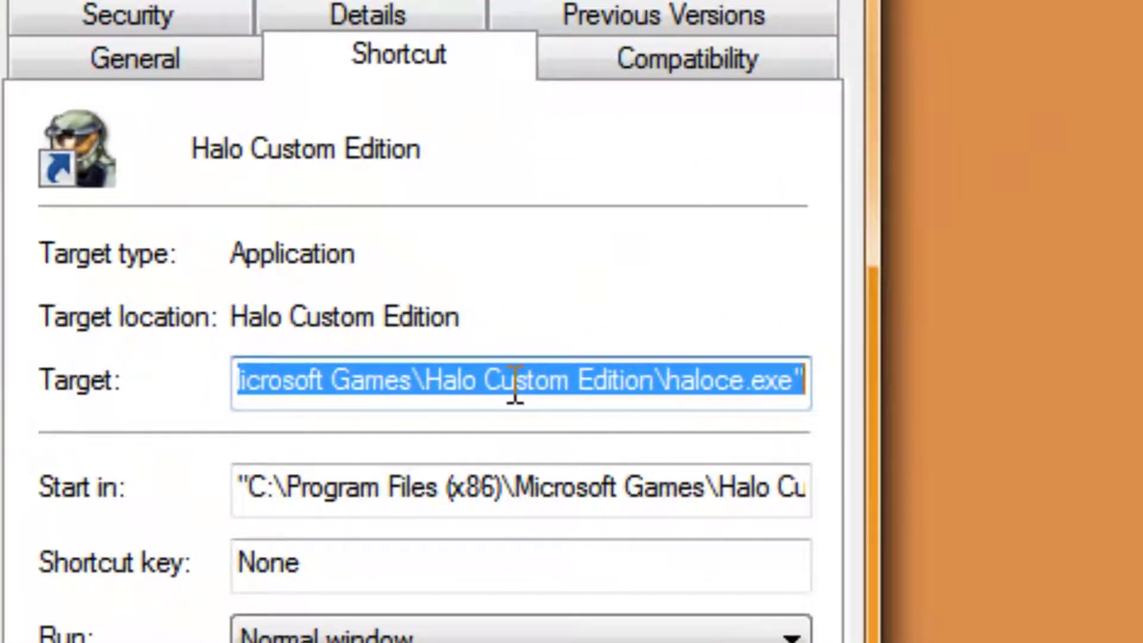
# Step: Append -dev -console -windowed to the shortcut's Target and save with administrator permission
pyautogui.press('End')
pyautogui.write('-de')
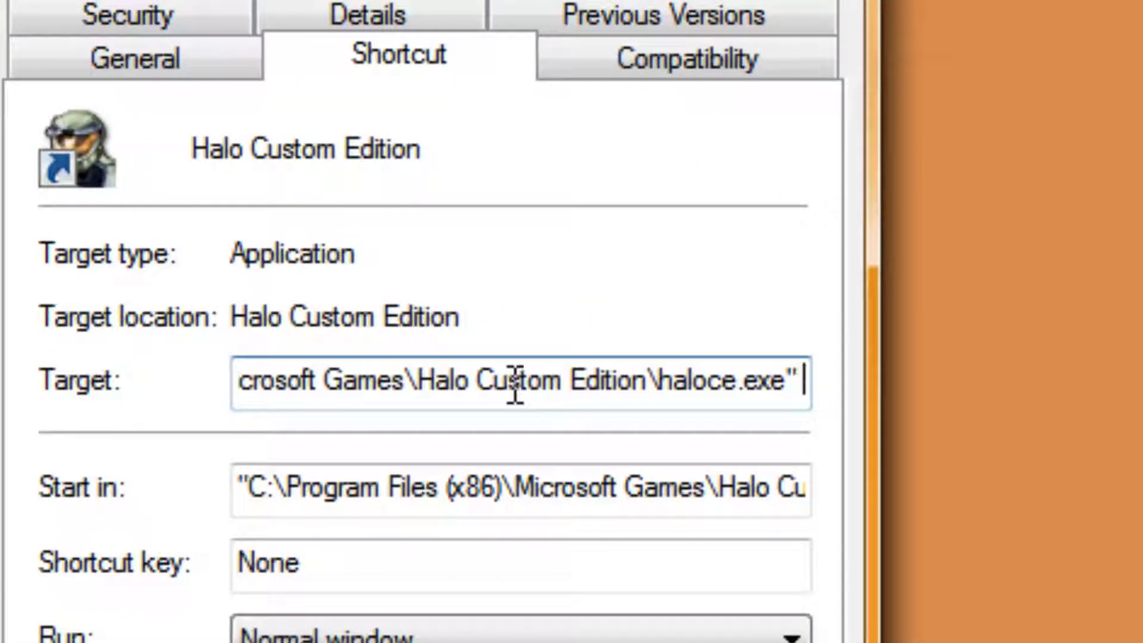
pyautogui.write('v -')
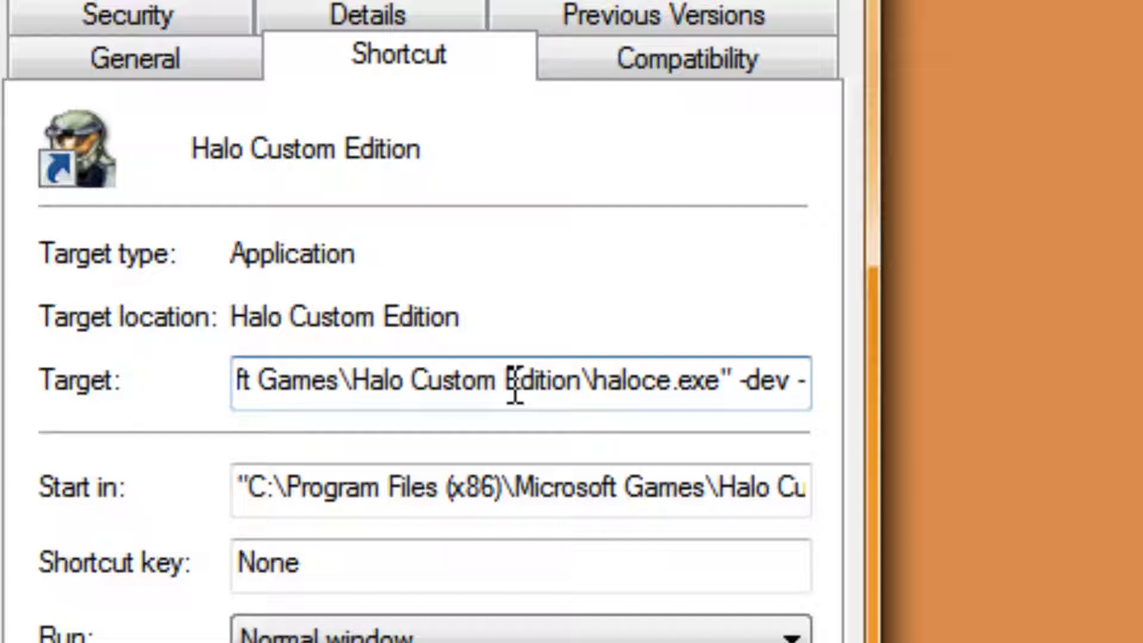
pyautogui.write('cons')
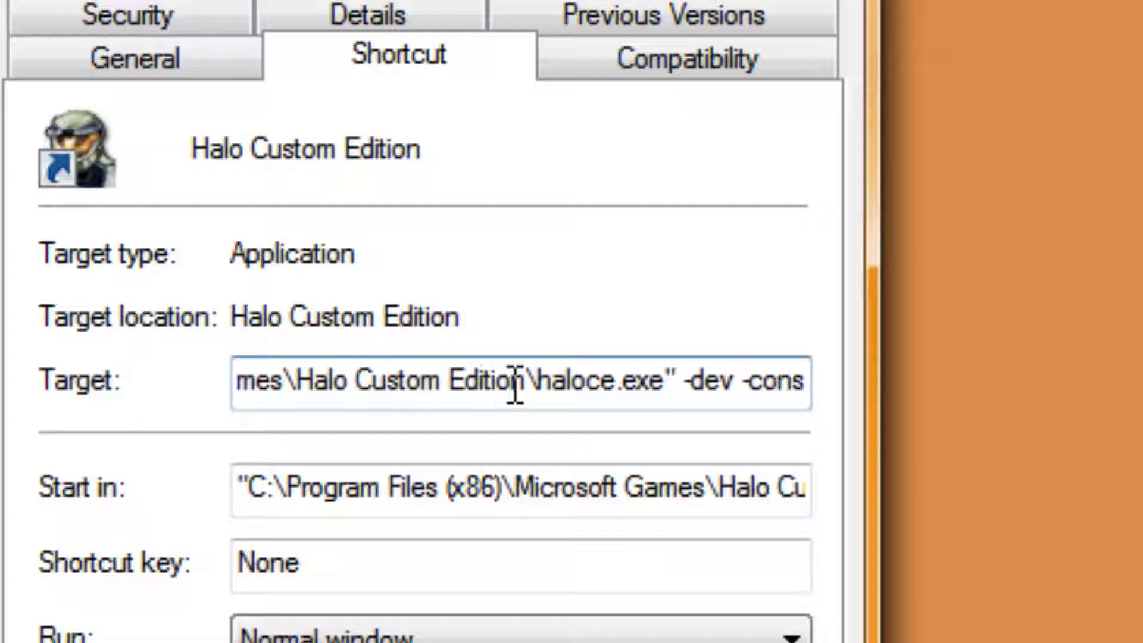
pyautogui.write('ole -')
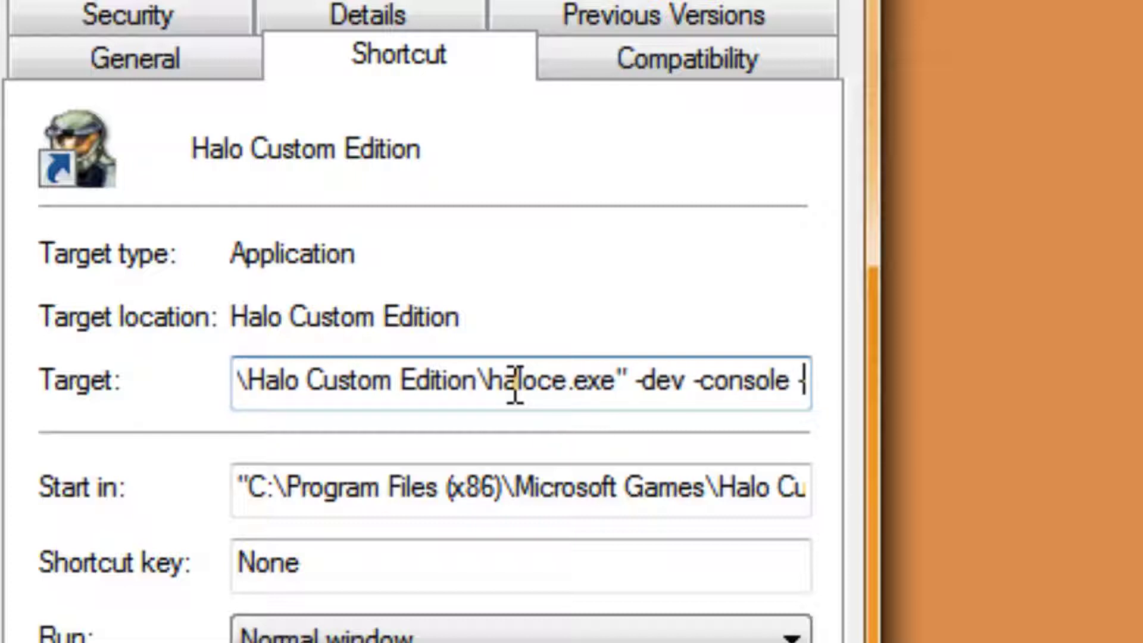
pyautogui.write('windowse')
pyautogui.press('BackSpace')
pyautogui.press('BackSpace')
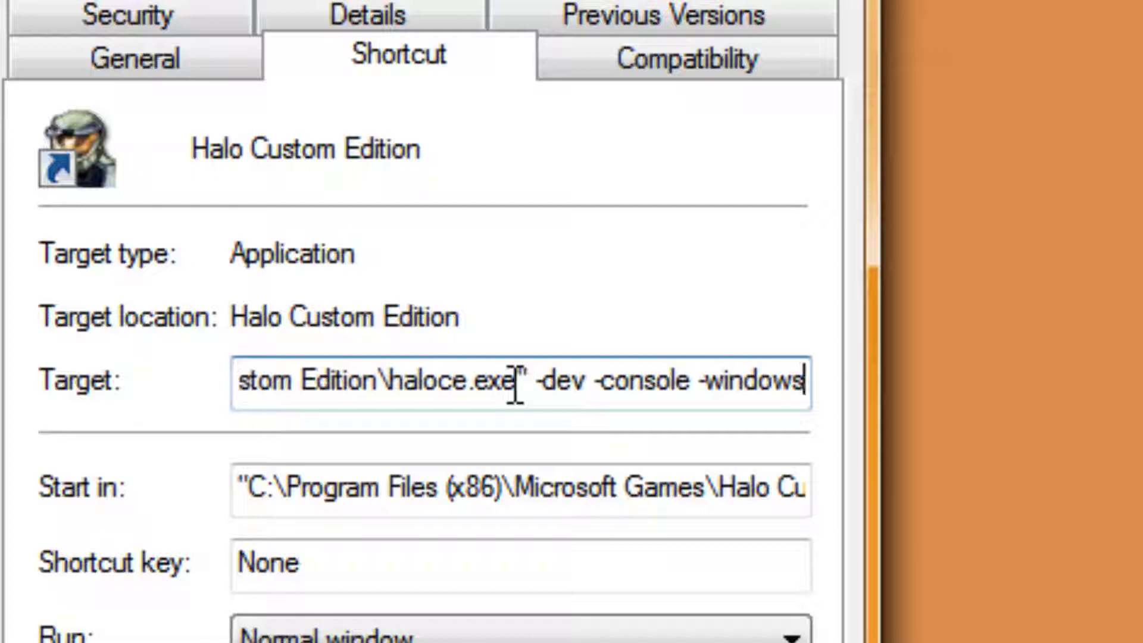
pyautogui.write('ed')
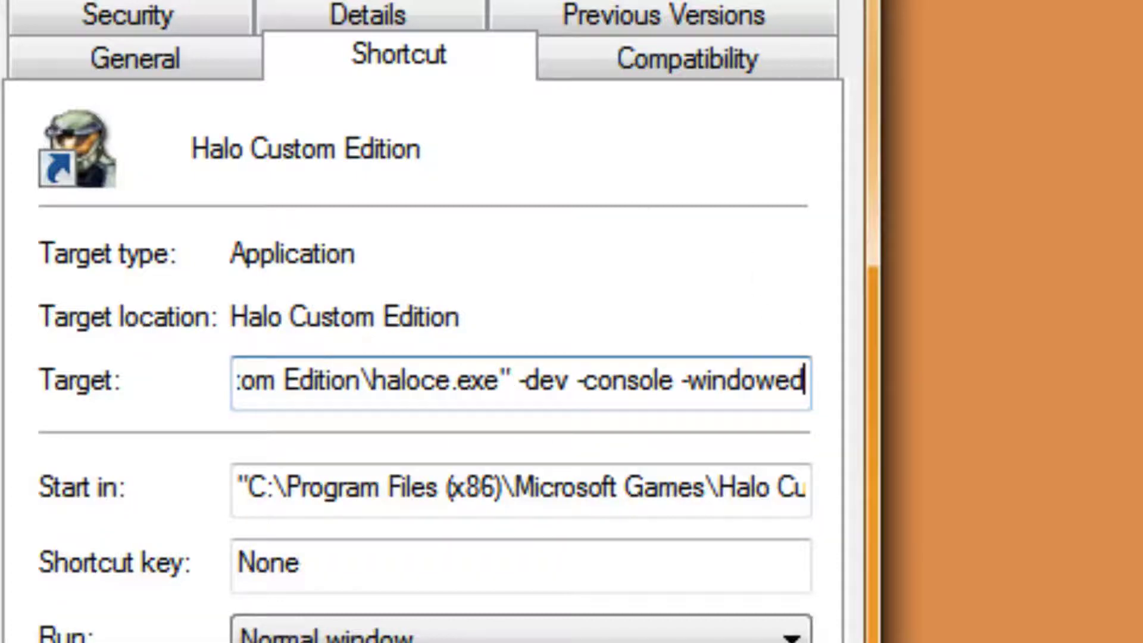
pyautogui.press('Return')
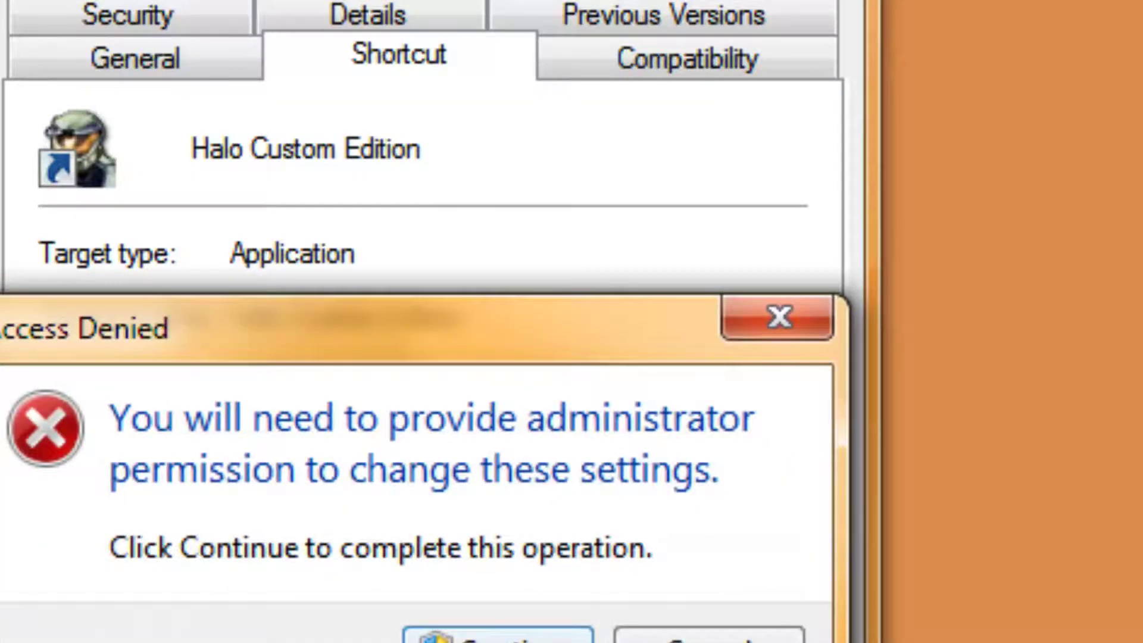
pyautogui.press('Return')
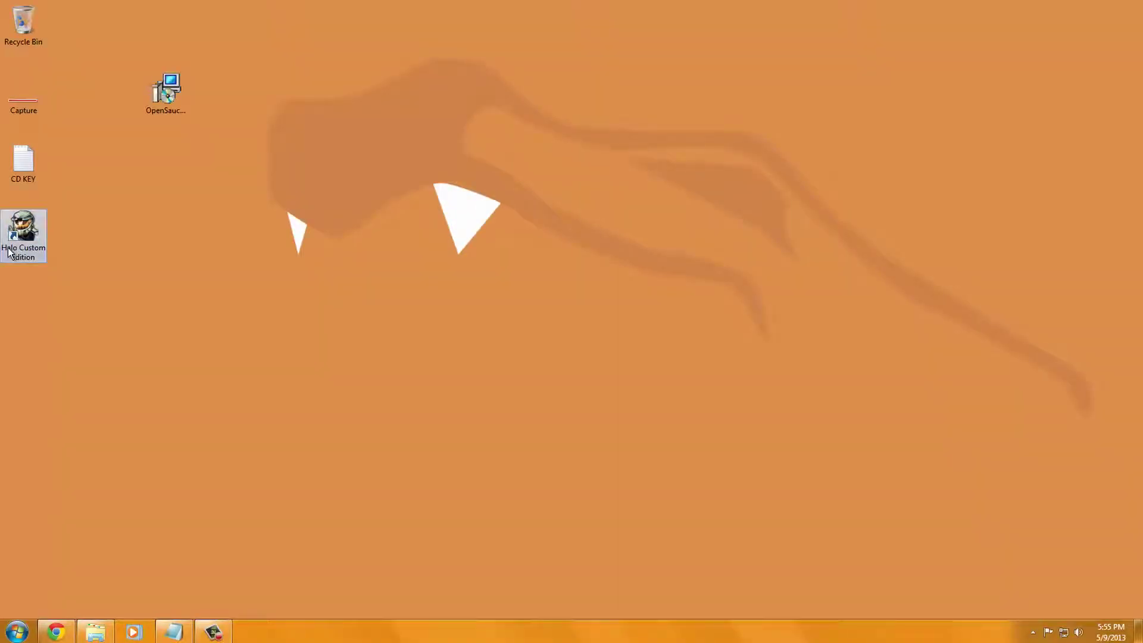
# Step: Launch Halo Custom Edition and create a new player profile with a typed name
pyautogui.doubleClick(22, 235)
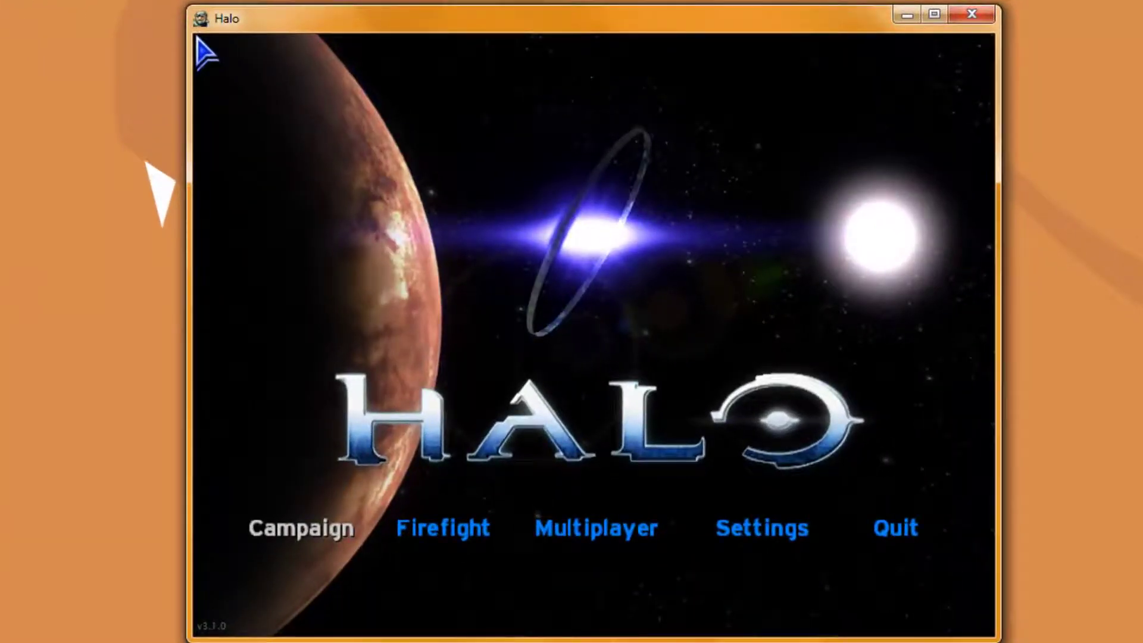
pyautogui.click(738, 532)
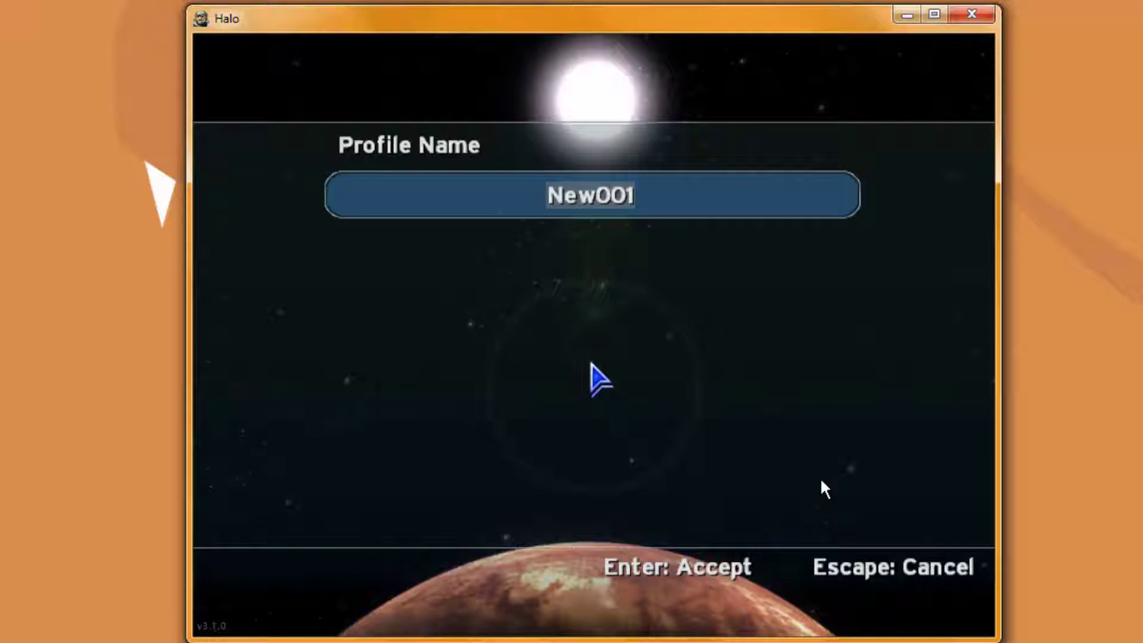
pyautogui.write('TailsTheGam')
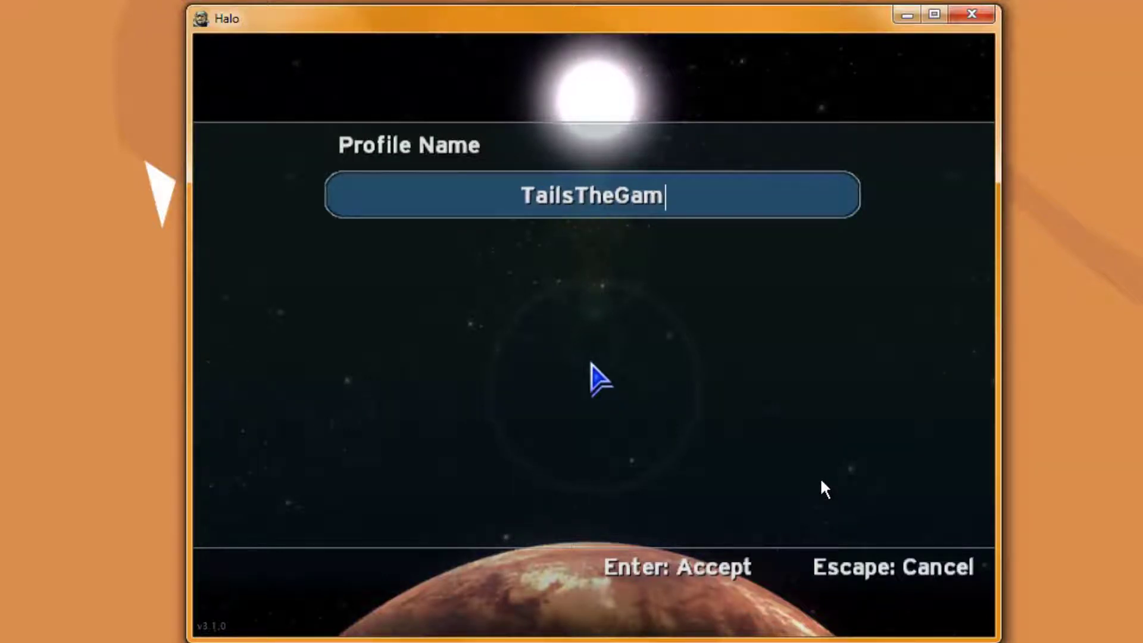
pyautogui.press('Return')
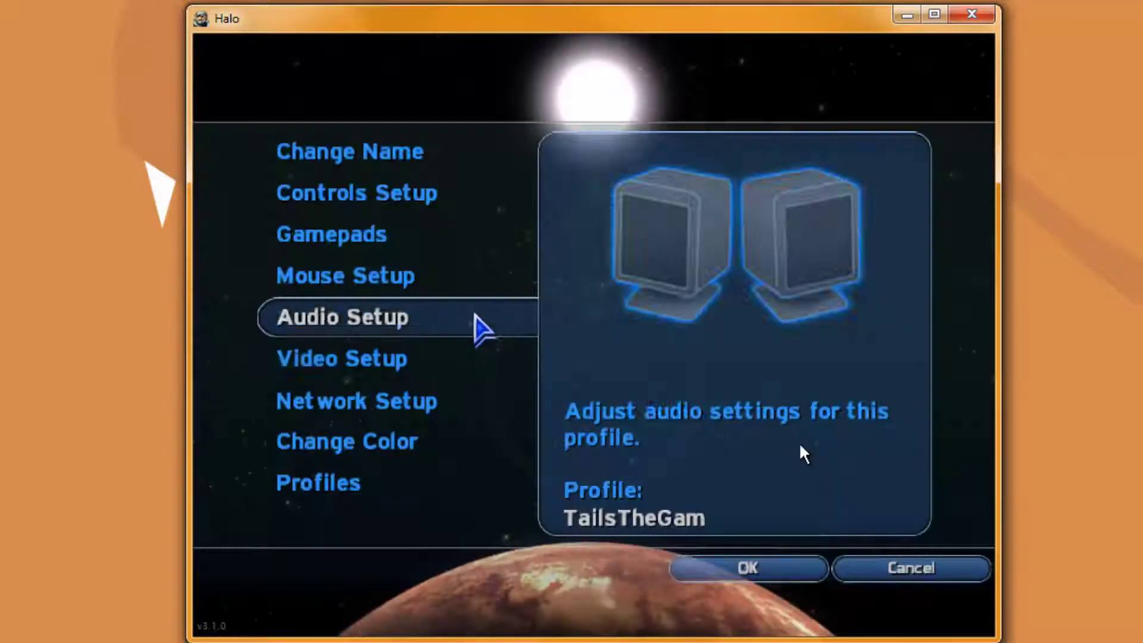
# Step: Lower the profile's Master Volume to 3 in Audio Setup
pyautogui.click(444, 332)
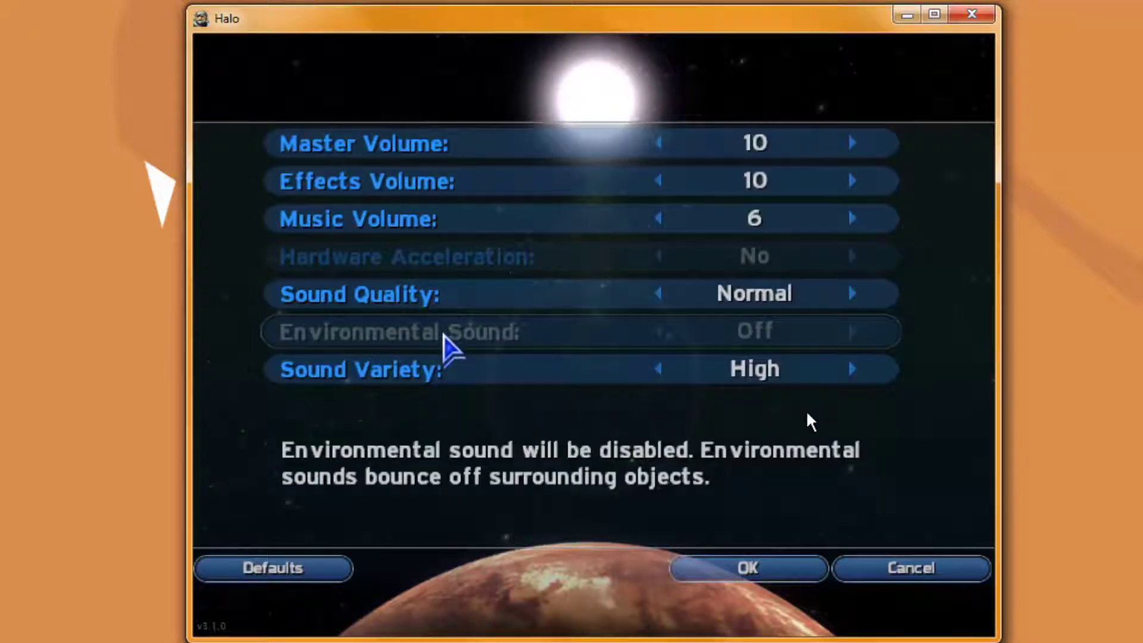
pyautogui.press('Left')
pyautogui.press('Left')
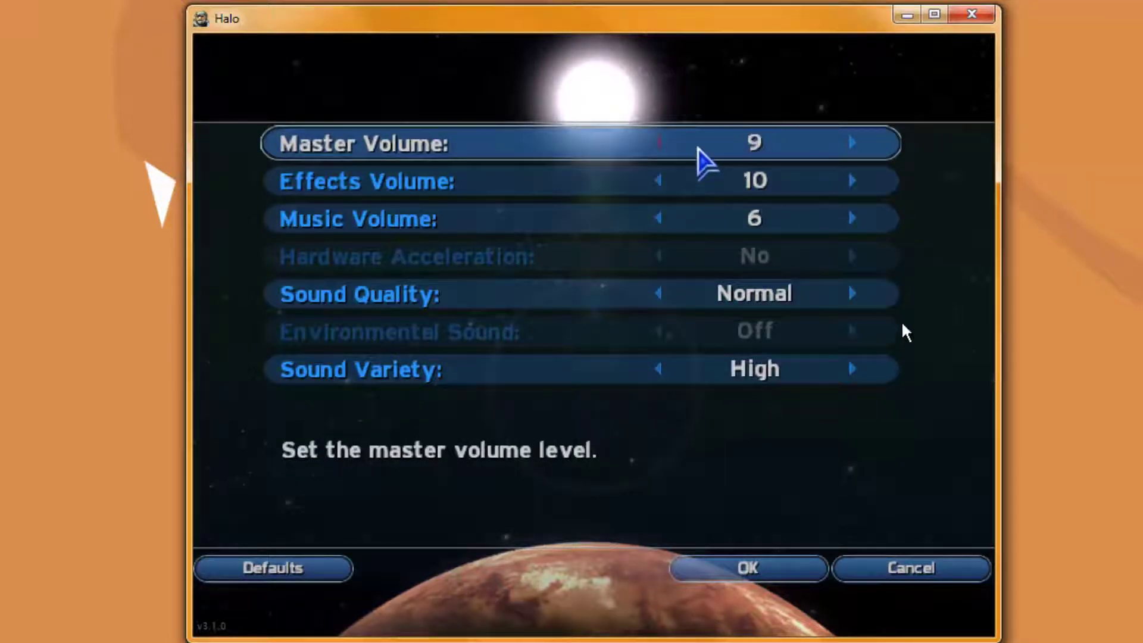
pyautogui.press('Left')
pyautogui.press('Left')
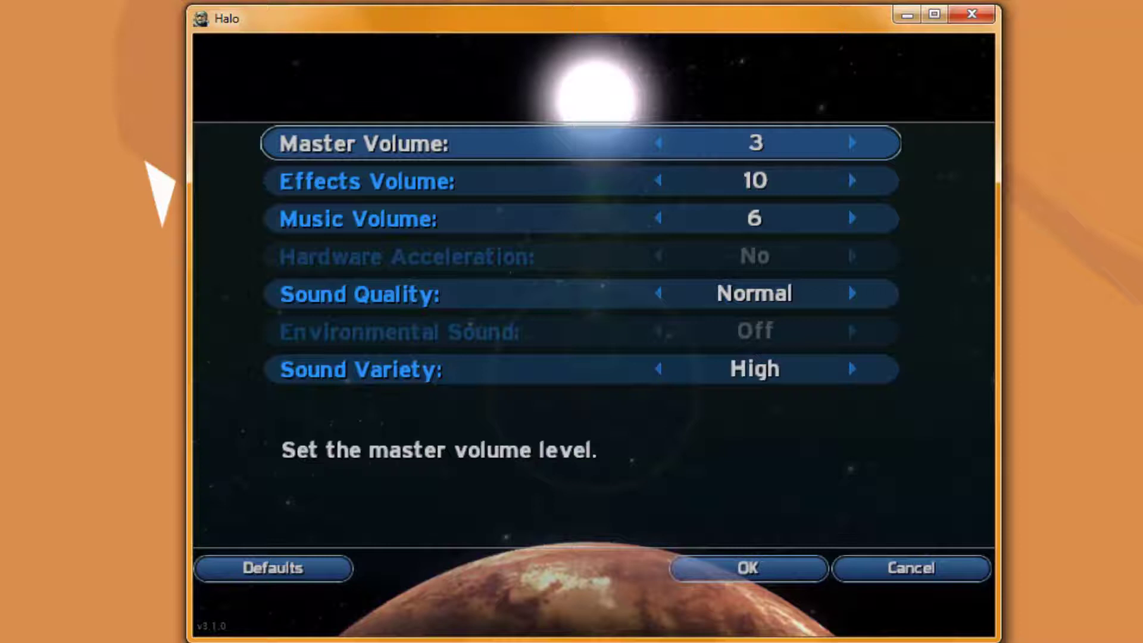
pyautogui.click(767, 569)
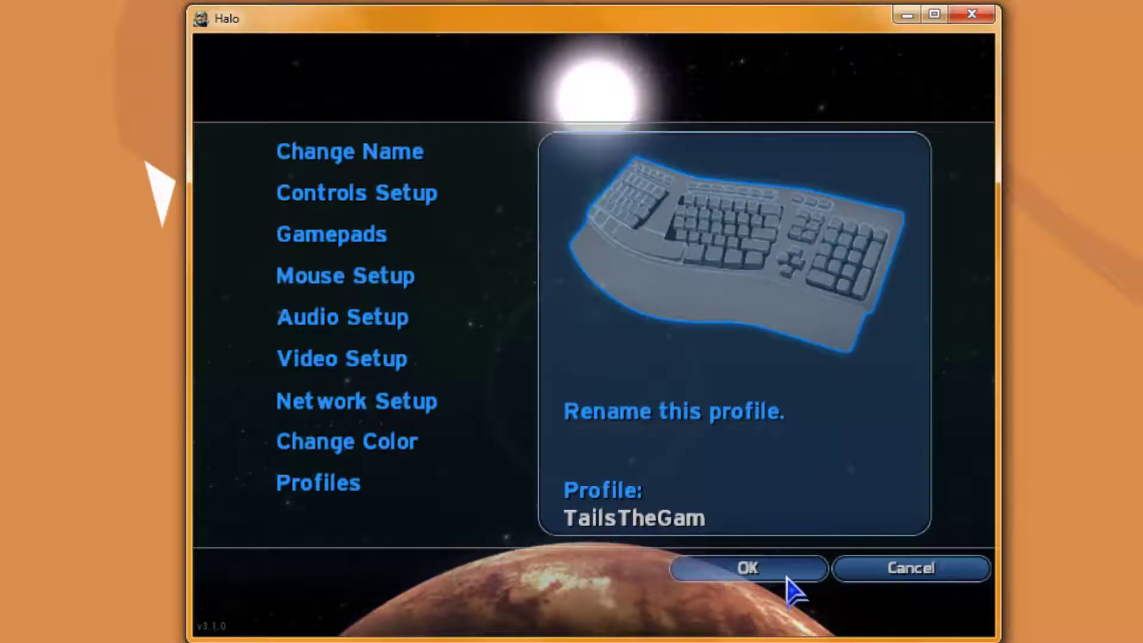
# Step: Shorten the profile name and save the profile settings
pyautogui.click(310, 154)
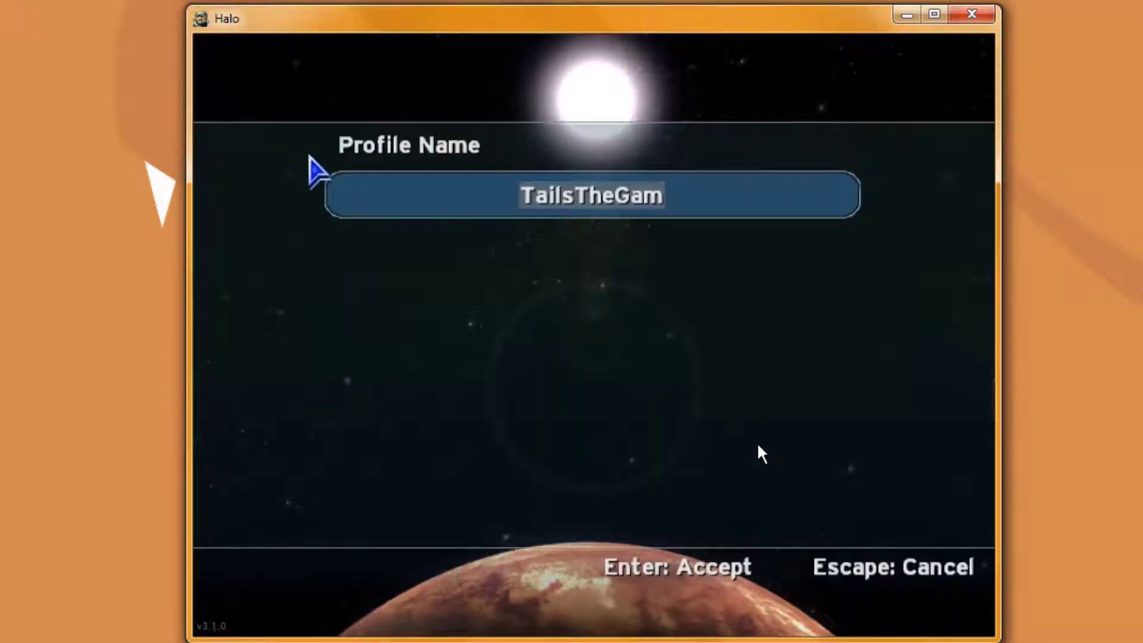
pyautogui.press('End')
pyautogui.press('BackSpace')
pyautogui.press('BackSpace')
pyautogui.press('BackSpace')
pyautogui.press('BackSpace')
pyautogui.press('BackSpace')
pyautogui.press('BackSpace')
pyautogui.press('Return')
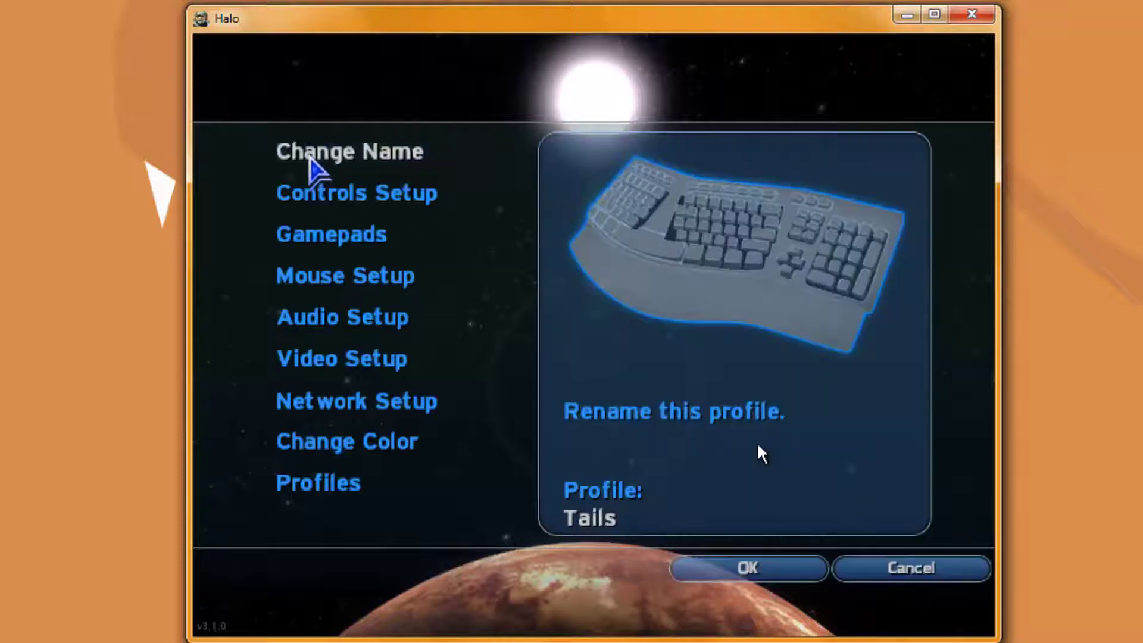
pyautogui.click(718, 571)
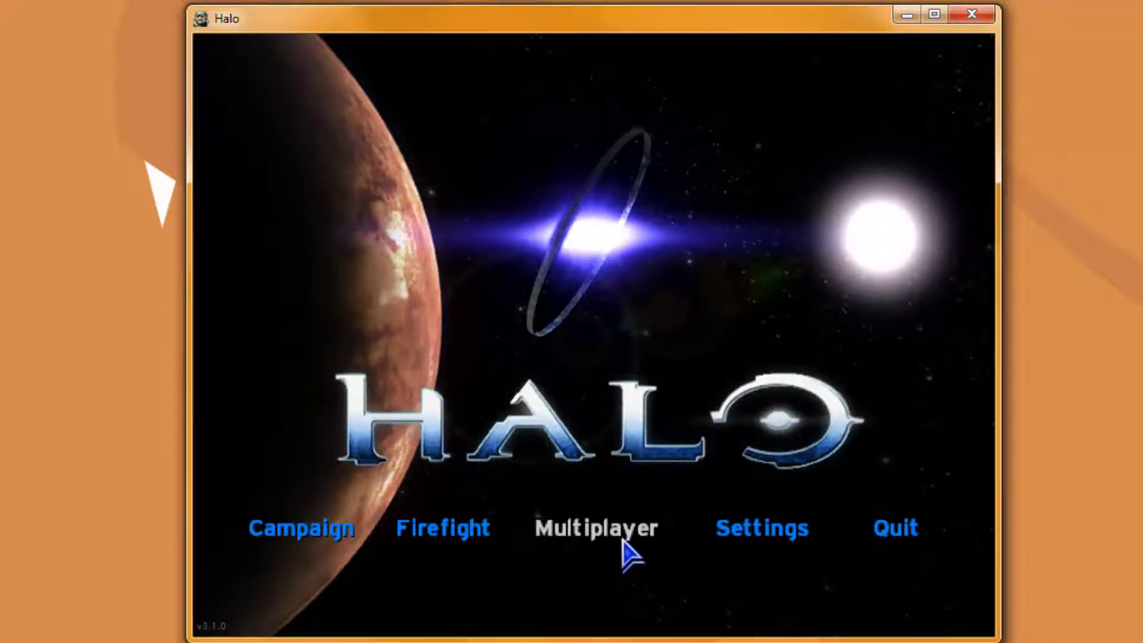
# Step: Host a LAN game with a chosen map and the Slayer gametype, and start it
pyautogui.click(622, 545)
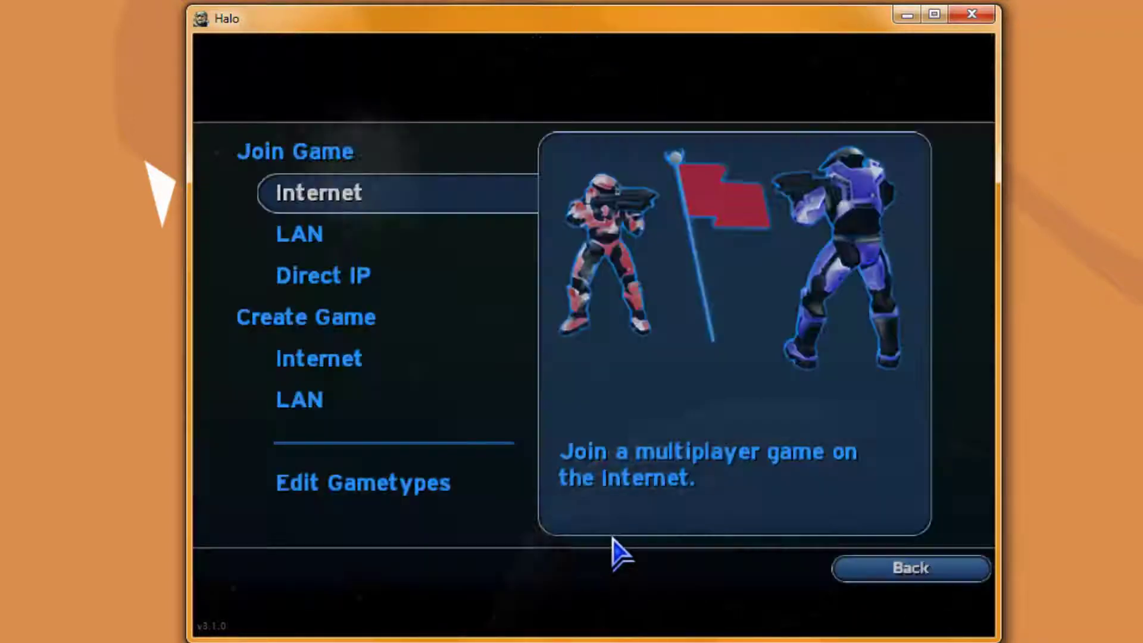
pyautogui.click(369, 406)
pyautogui.click(390, 208)
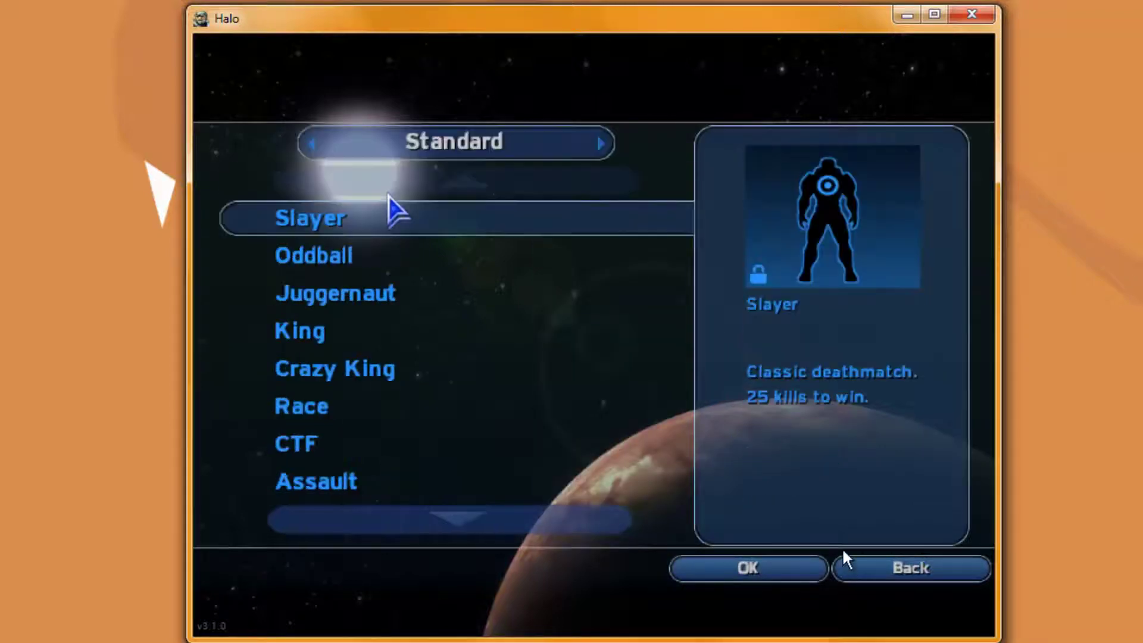
pyautogui.click(383, 220)
pyautogui.click(794, 572)
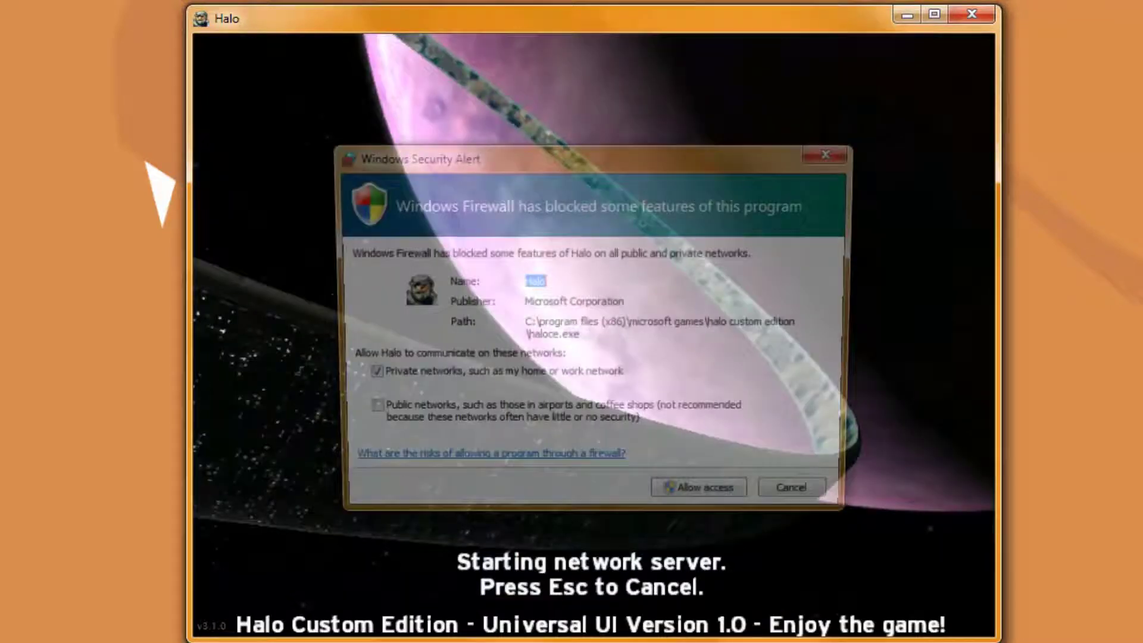
# Step: Allow Halo through the Windows Firewall alert
pyautogui.press('super')
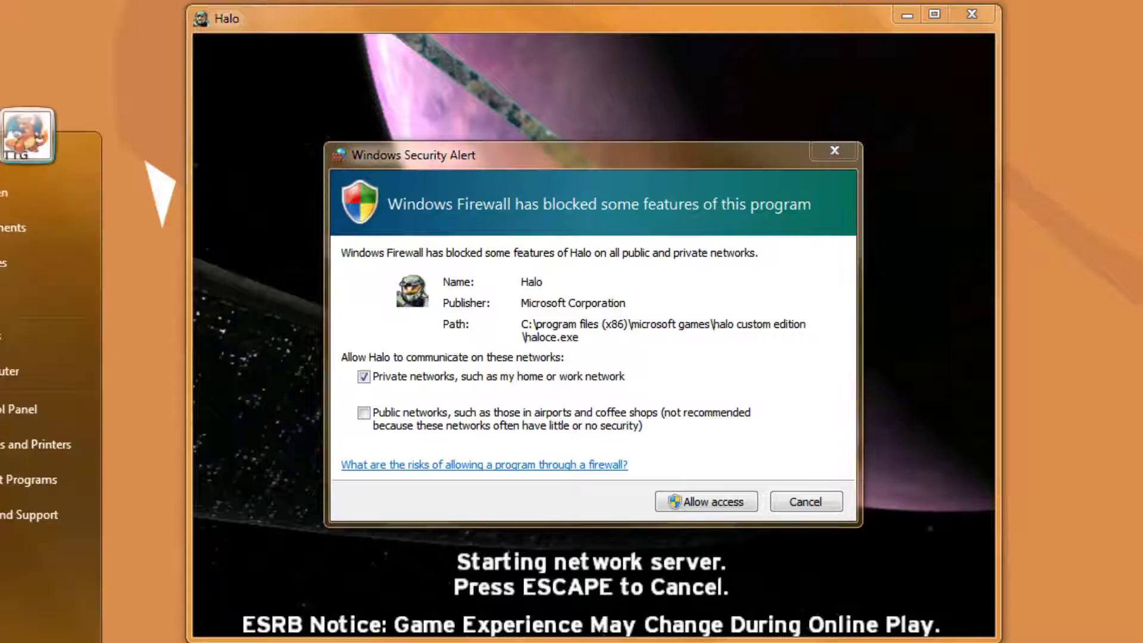
pyautogui.press('super')
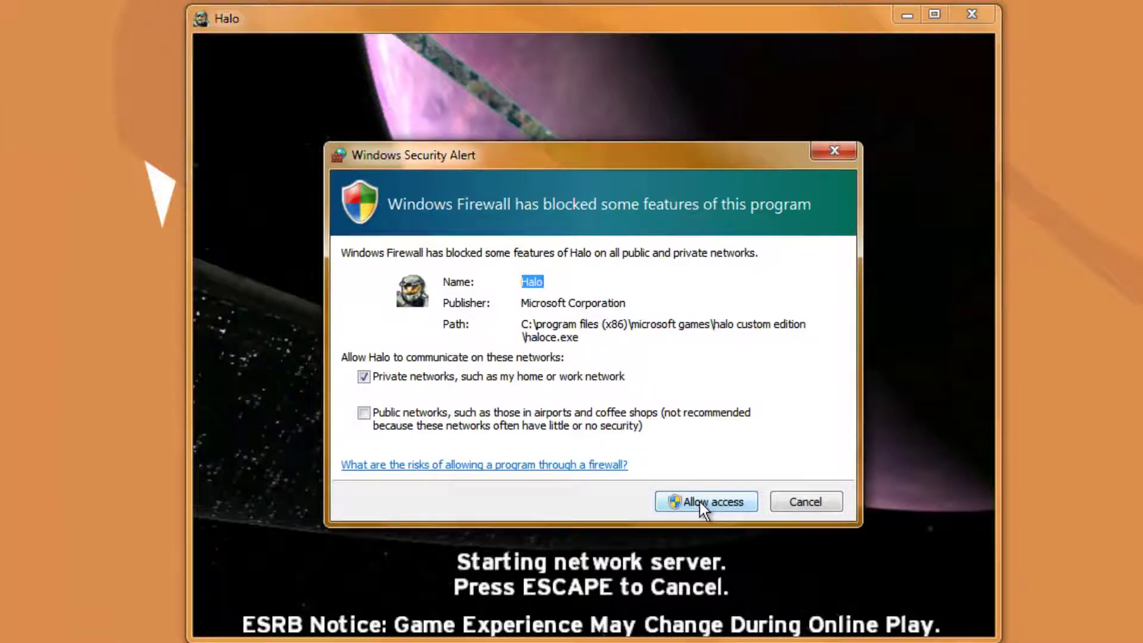
pyautogui.click(699, 499)
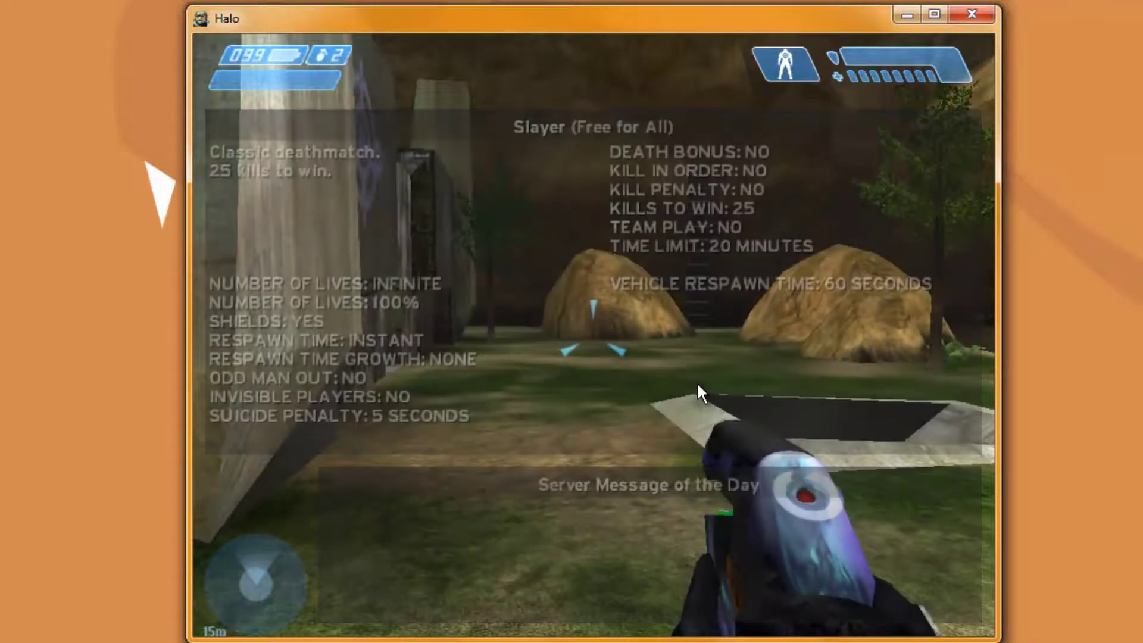
# Step: Set the field of view to 70 degrees in the OpenSauce in-game options
pyautogui.press('F3')
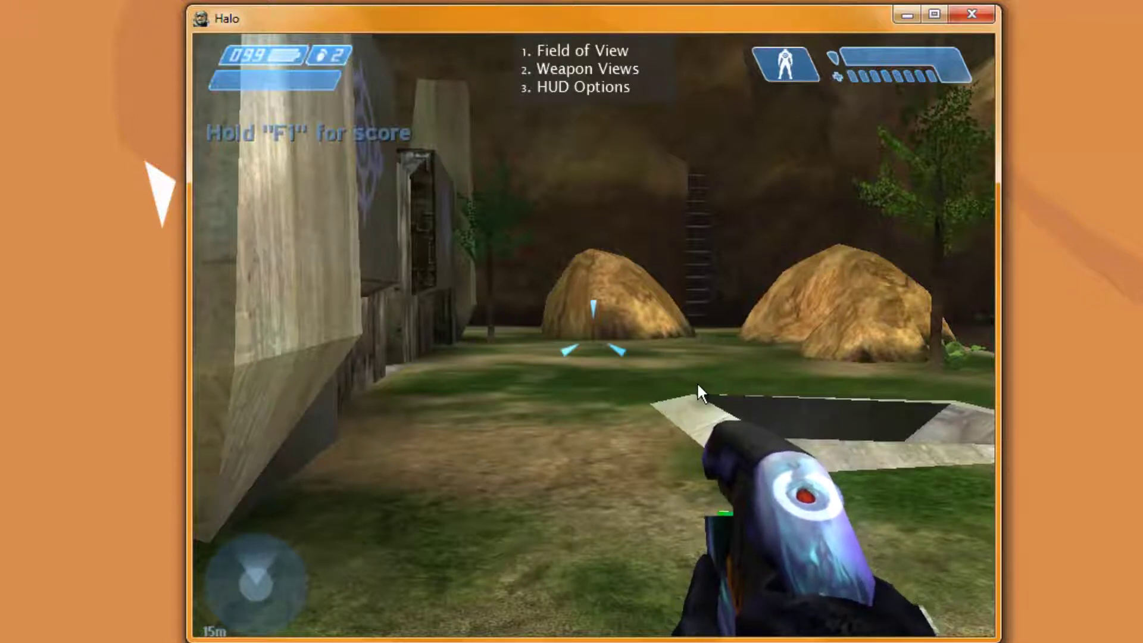
pyautogui.press('1')
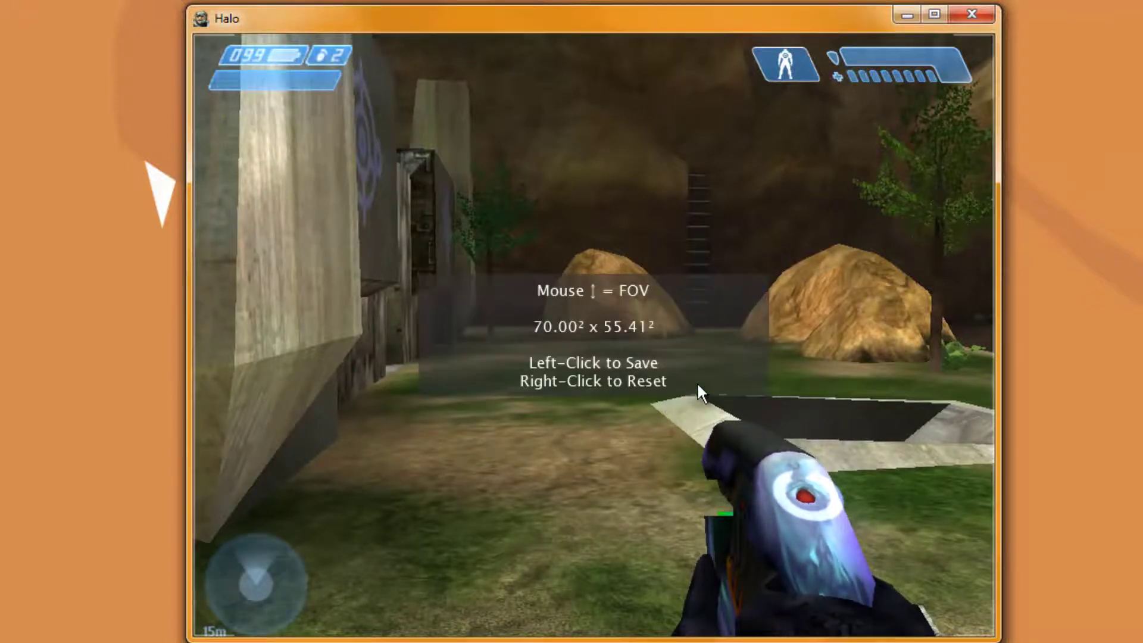
pyautogui.moveTo(698, 238)
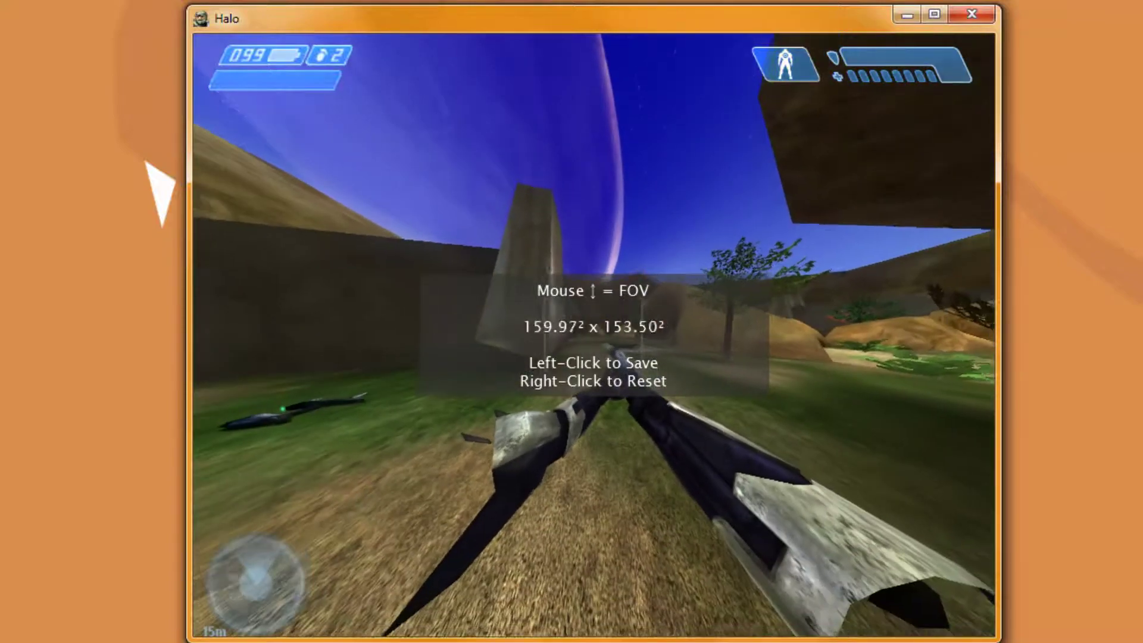
pyautogui.moveTo(593, 322)
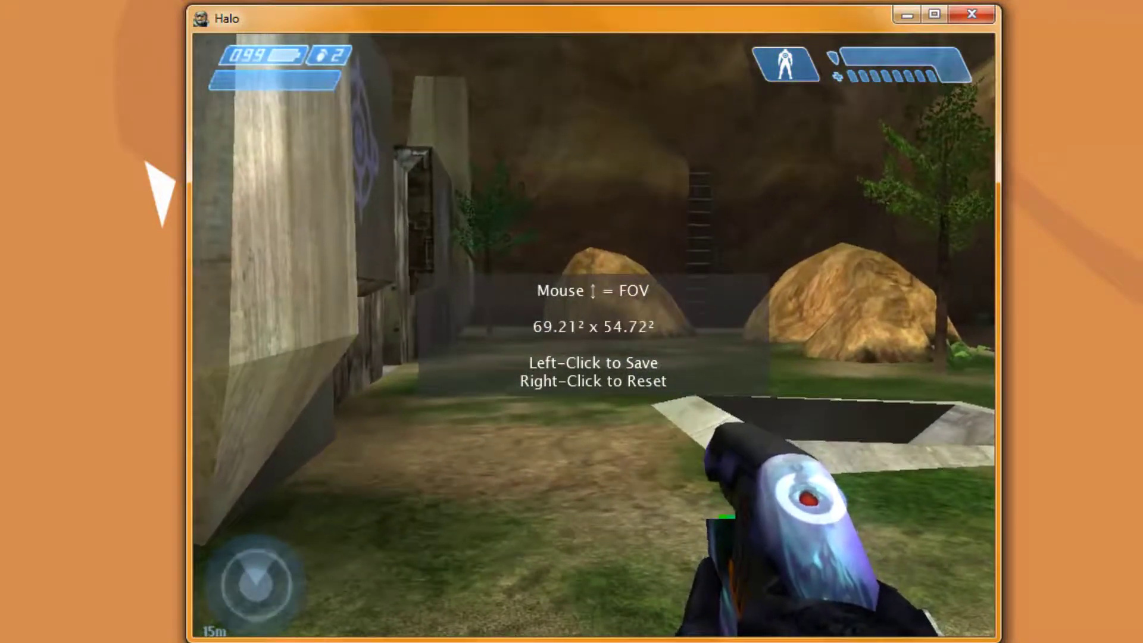
pyautogui.press('Tab')
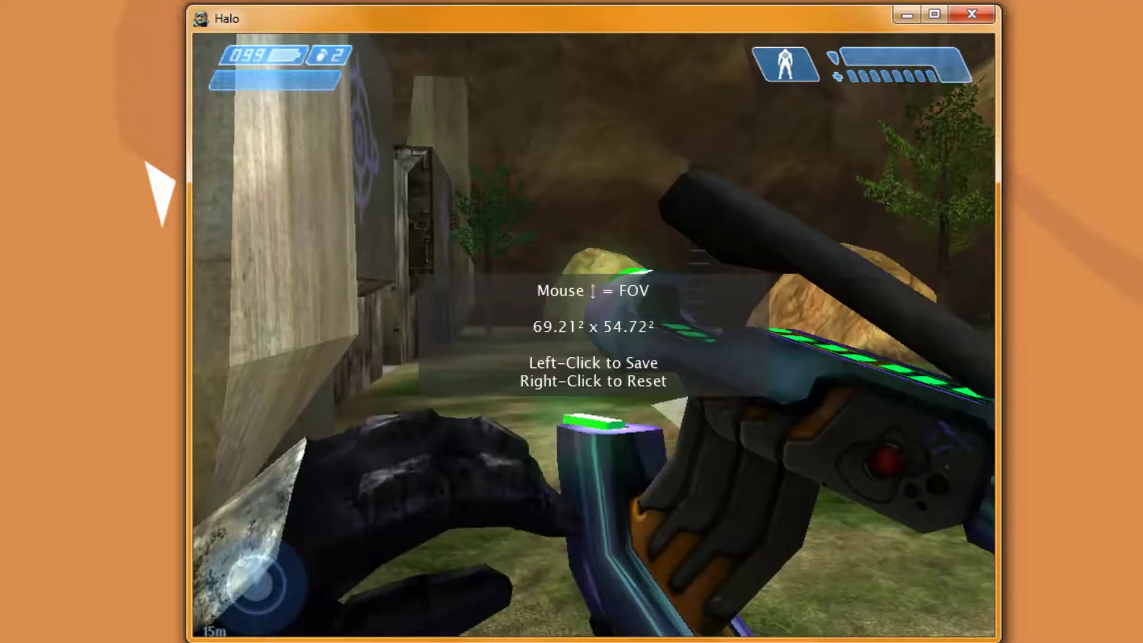
pyautogui.click(593, 326)
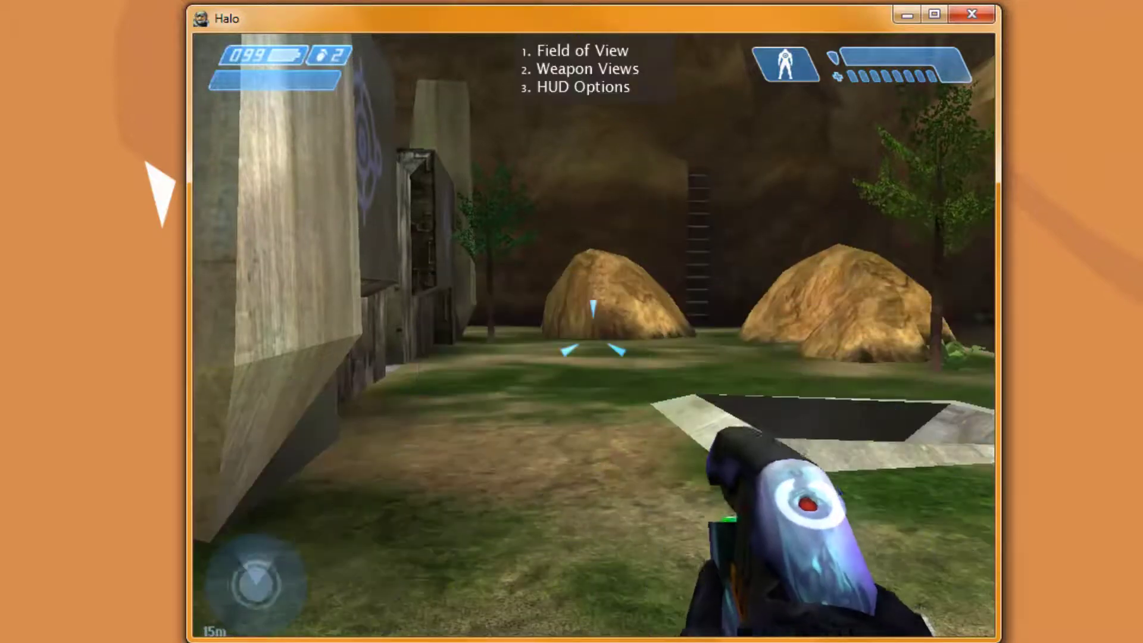
# Step: Adjust and save a new weapon view position
pyautogui.press('2')
pyautogui.press('Tab')
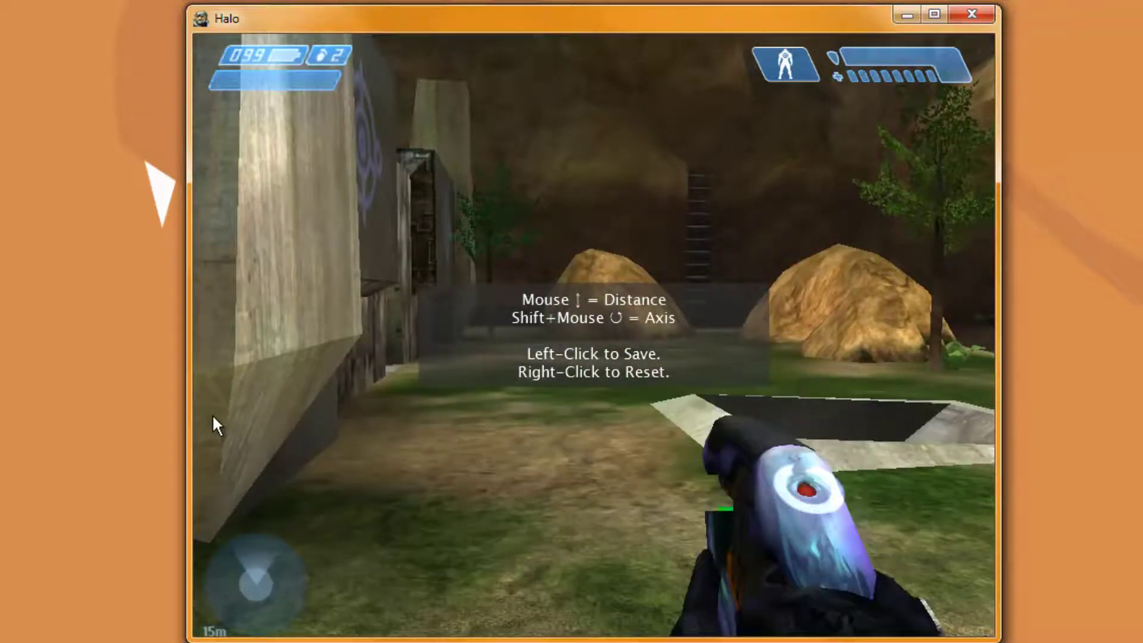
pyautogui.click(212, 413)
# Step: Toggle the HUD off and back on, then save a wider field of view
pyautogui.press('3')
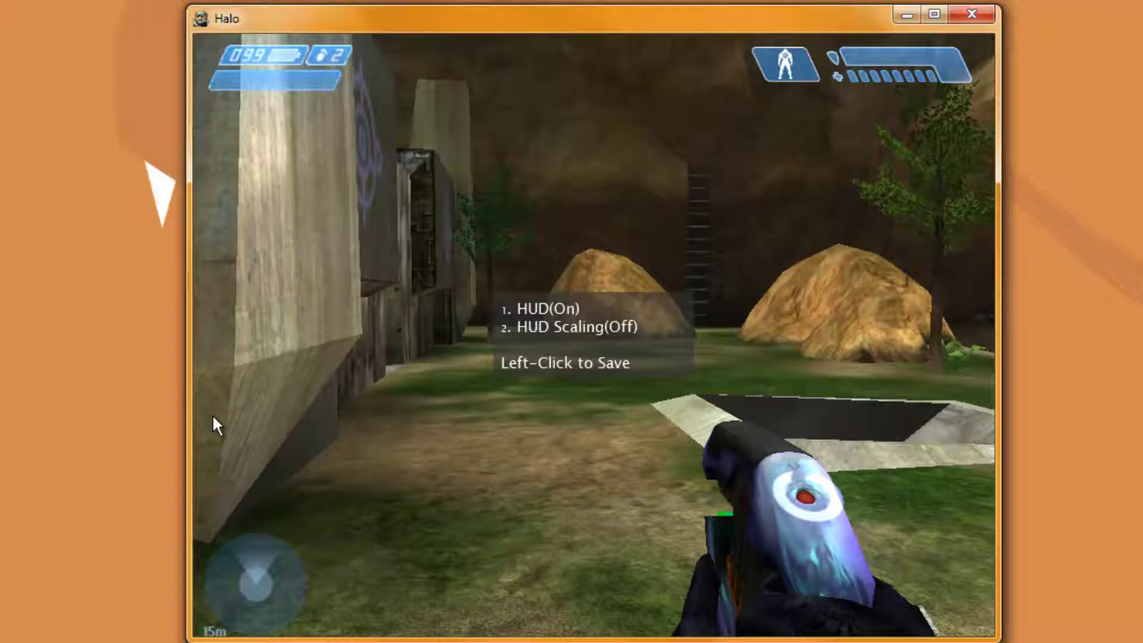
pyautogui.press('1')
pyautogui.press('1')
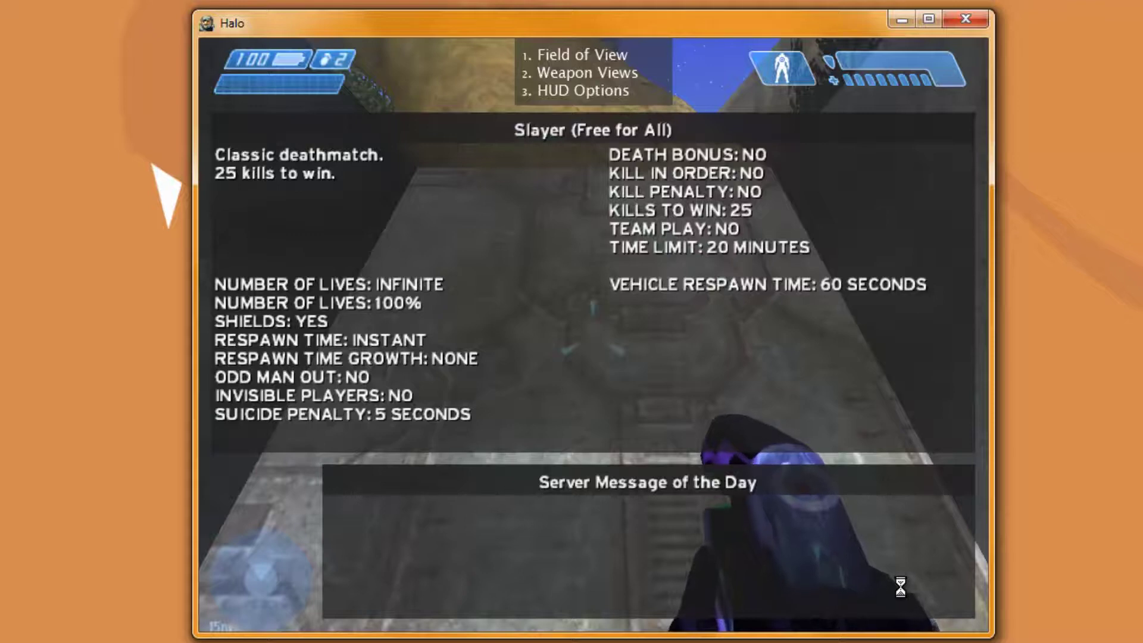
pyautogui.press('1')
pyautogui.click(901, 587)
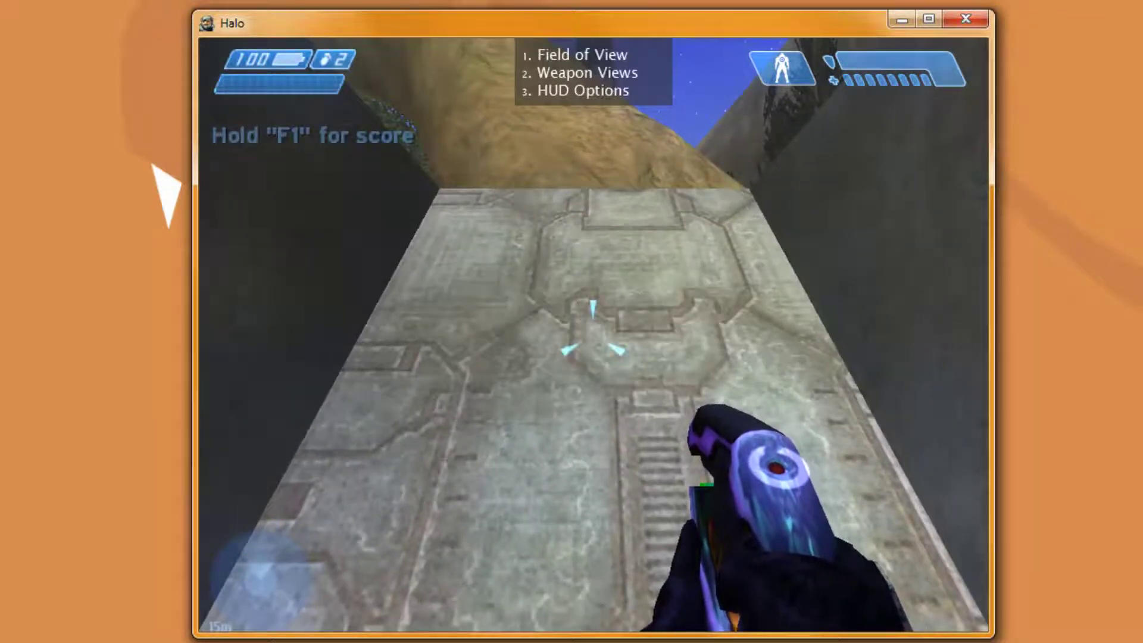
# Step: Leave the match and confirm quitting Halo
pyautogui.press('Escape')
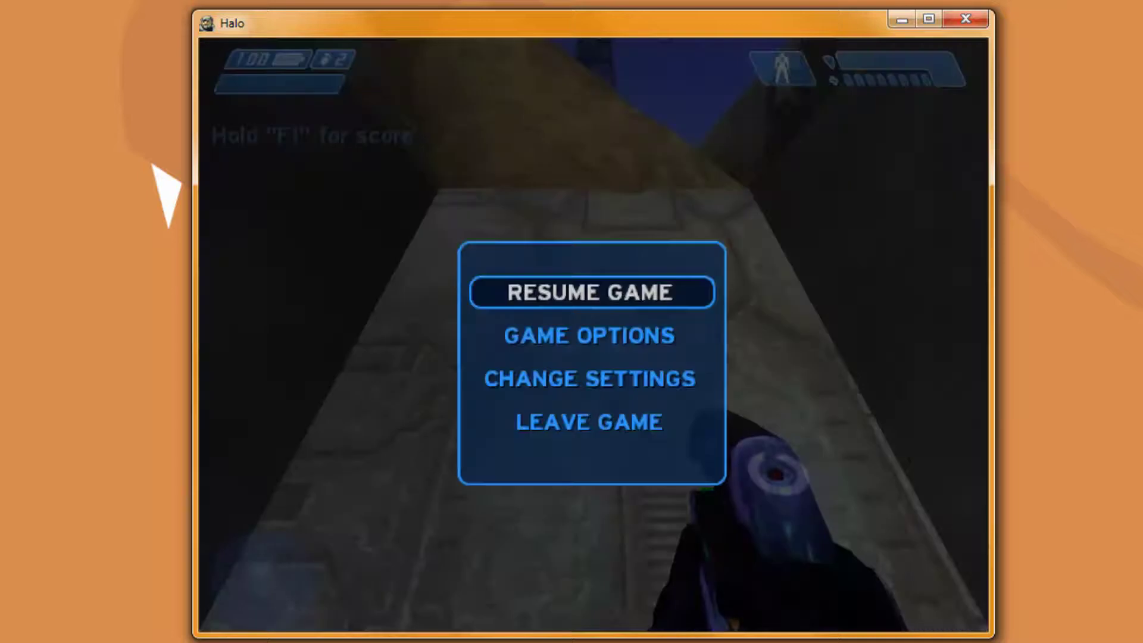
pyautogui.click(713, 434)
pyautogui.click(871, 524)
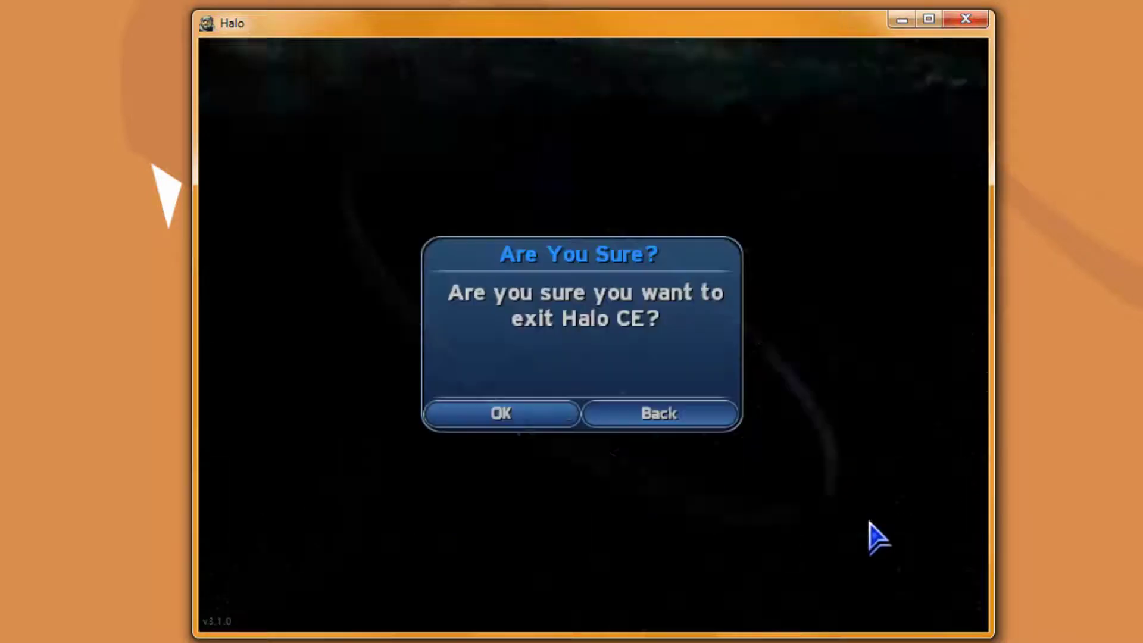
pyautogui.click(463, 423)
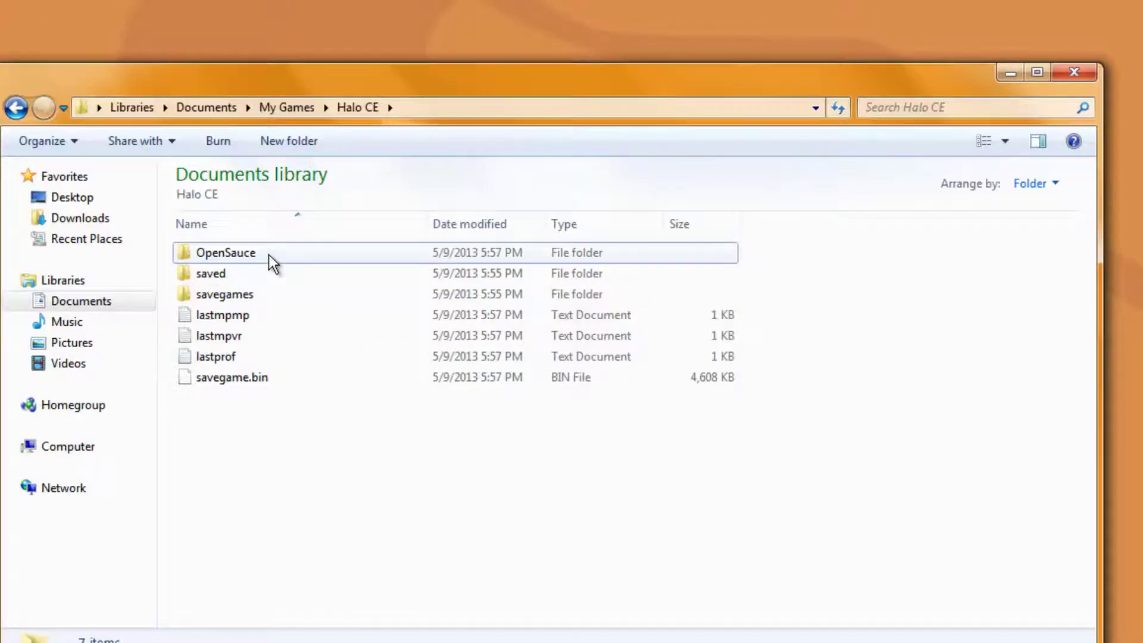
# Step: Open the OpenSauce folder in Documents\My Games\Halo CE
pyautogui.click(269, 255)
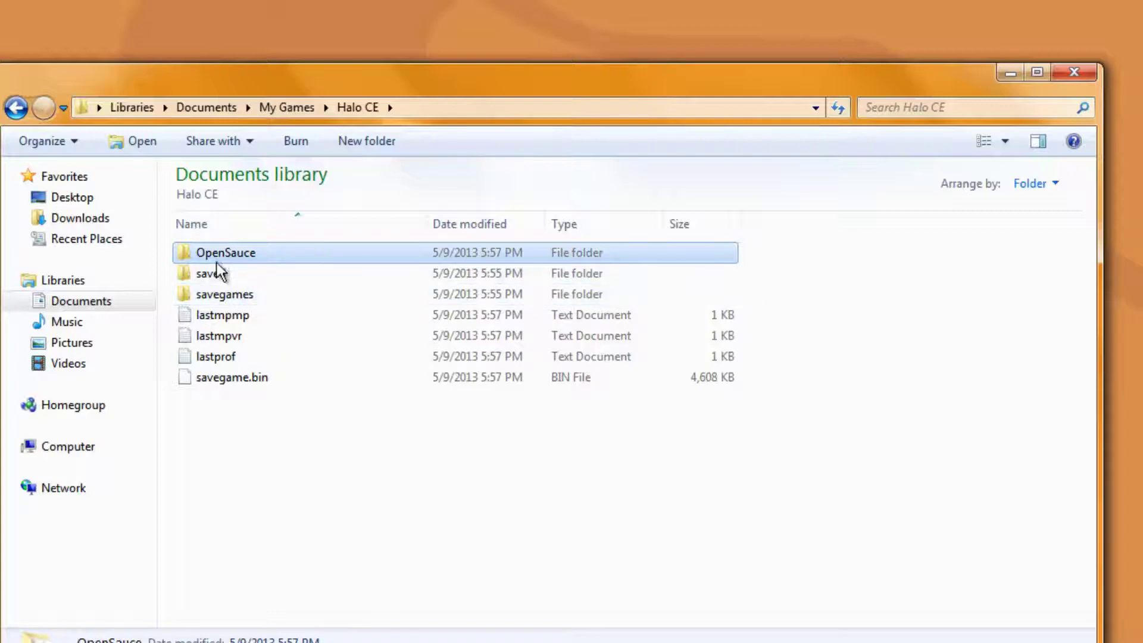
pyautogui.click(245, 269)
pyautogui.click(265, 251)
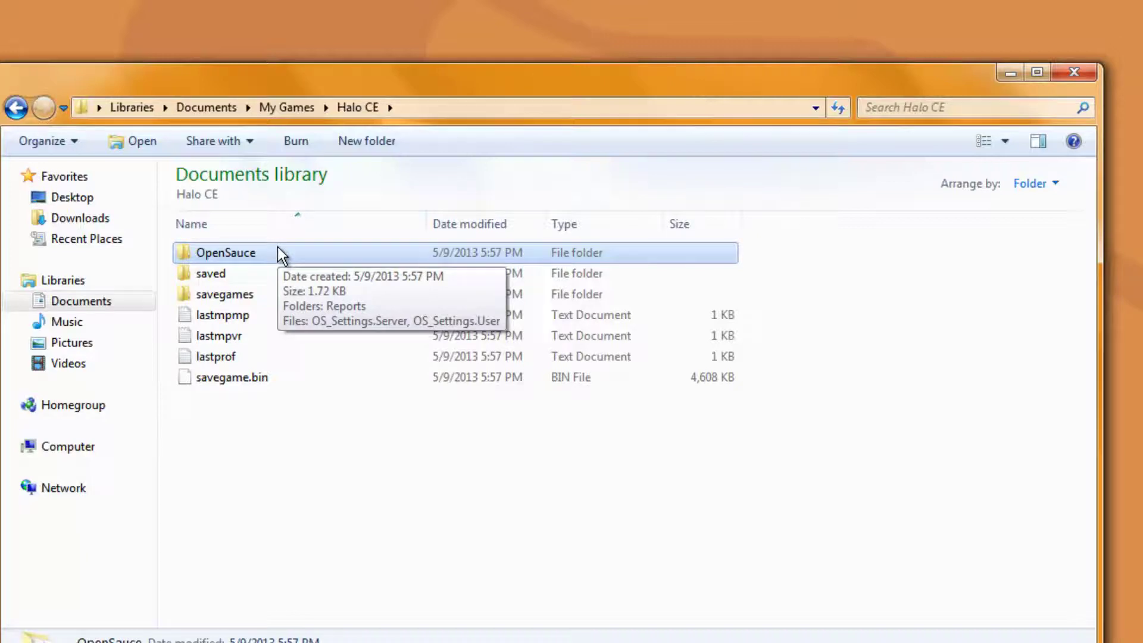
pyautogui.doubleClick(278, 249)
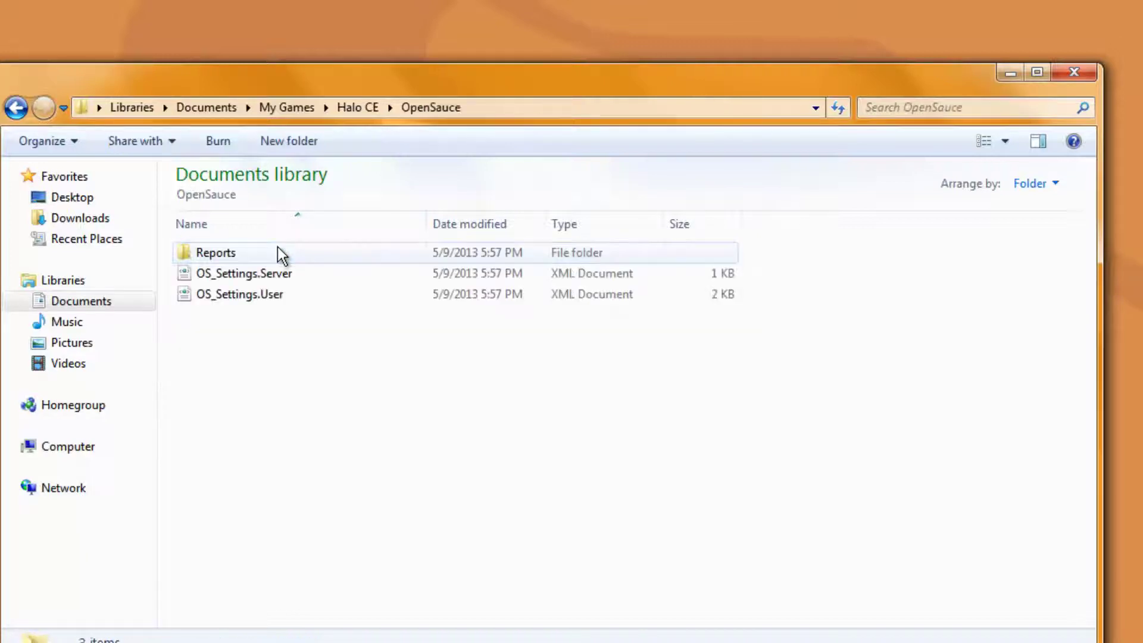
# Step: Select OS_Settings.User and try opening it
pyautogui.click(358, 274)
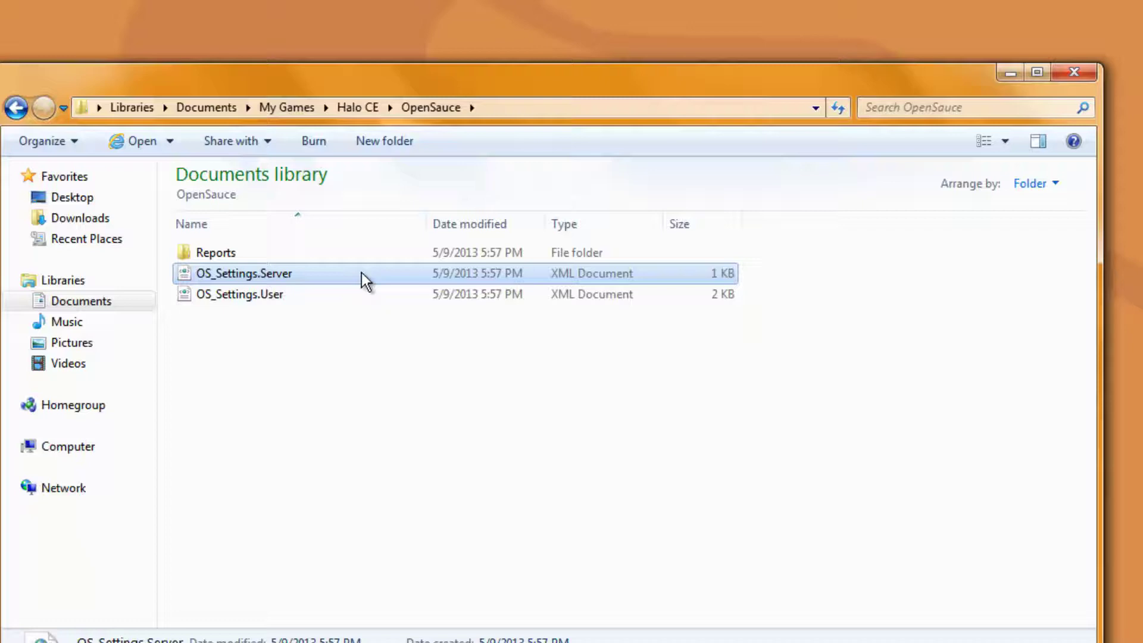
pyautogui.click(360, 287)
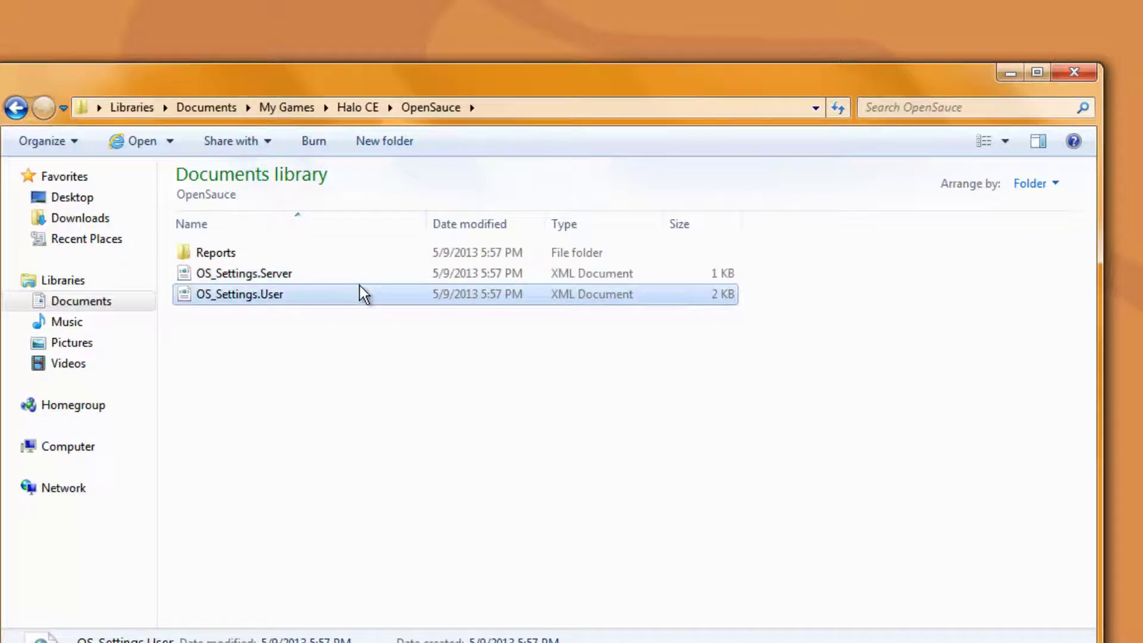
pyautogui.click(337, 256)
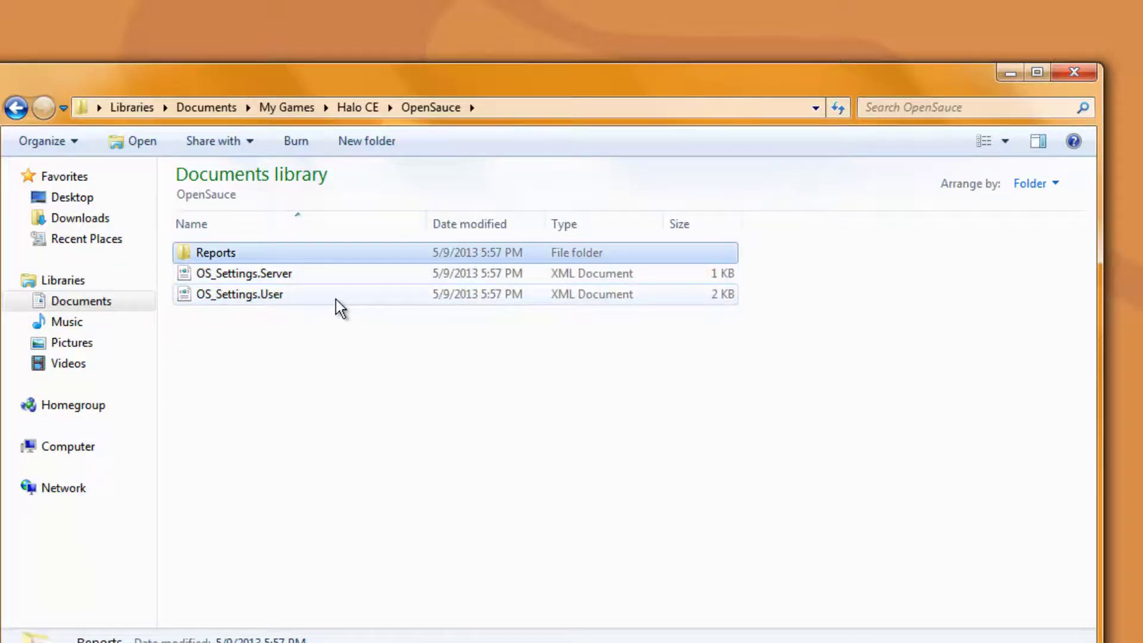
pyautogui.doubleClick(335, 299)
# Step: Open OS_Settings.User for editing in Notepad
pyautogui.rightClick(334, 299)
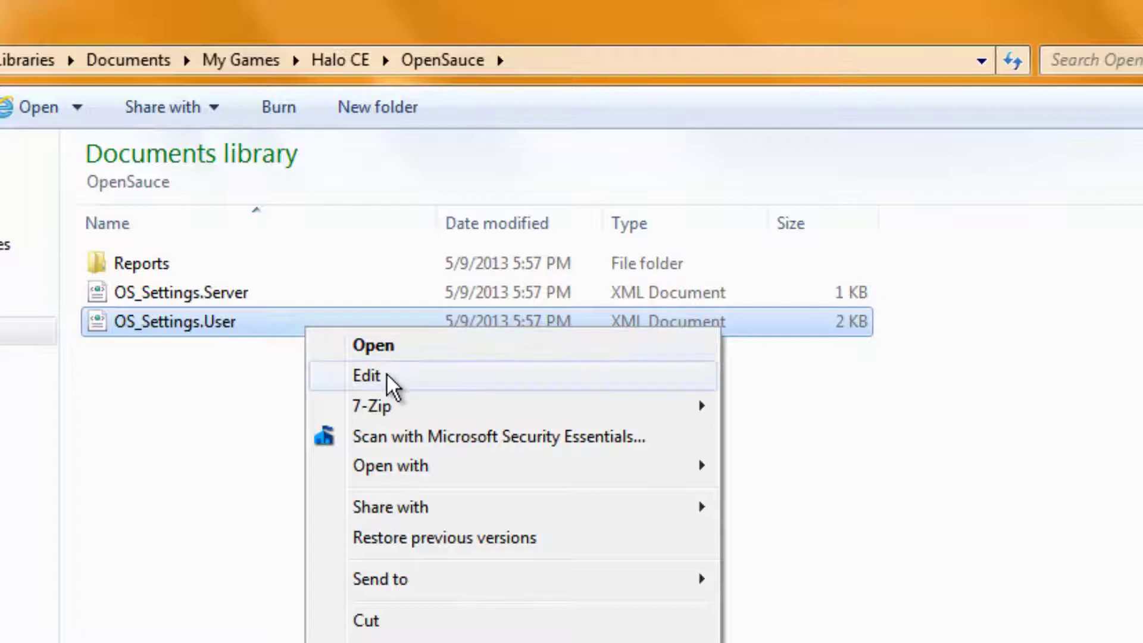
pyautogui.click(367, 375)
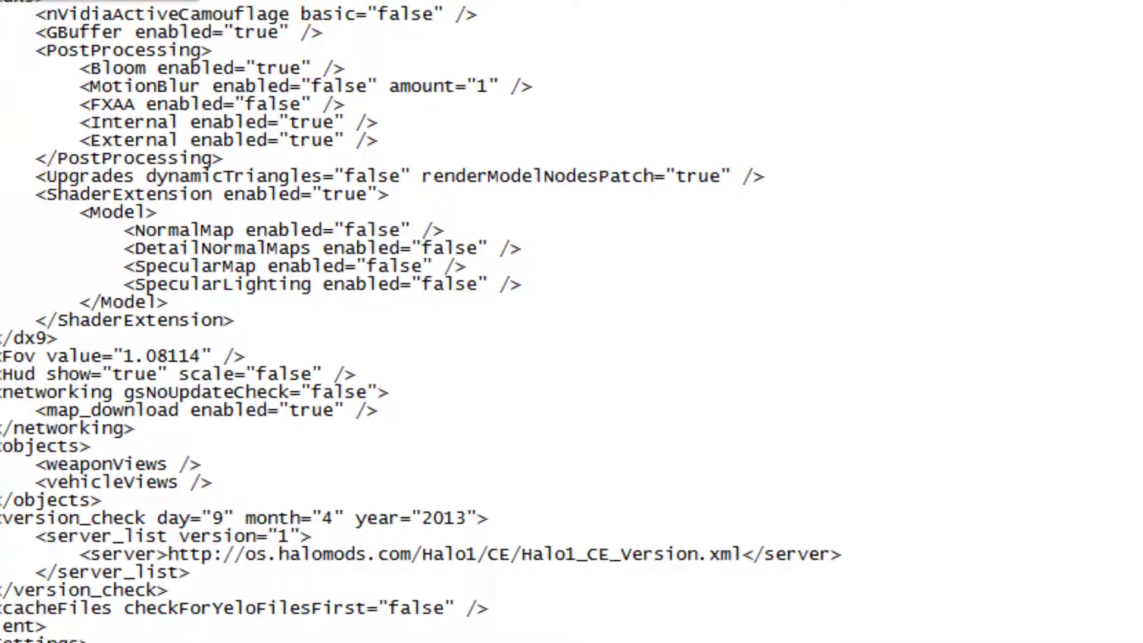
pyautogui.hotkey('alt', 'e')
pyautogui.press('Escape')
# Step: Set the Notepad font size to 12, switch the settings to true and save
pyautogui.hotkey('alt', 'o')
pyautogui.press('f')
pyautogui.click(453, 239)
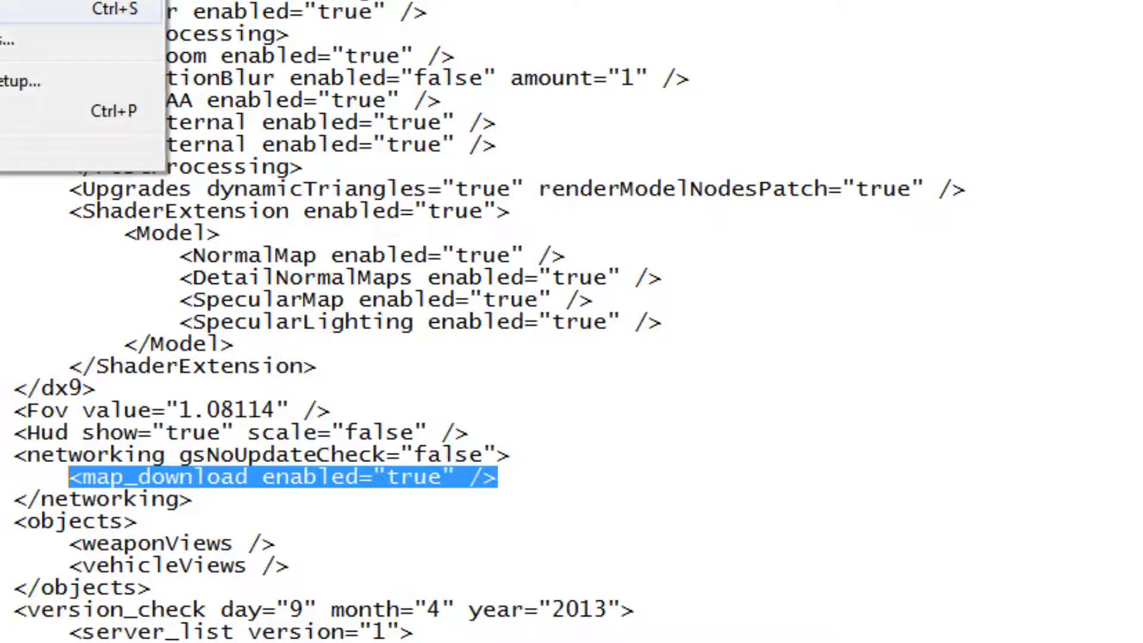
pyautogui.press('s')
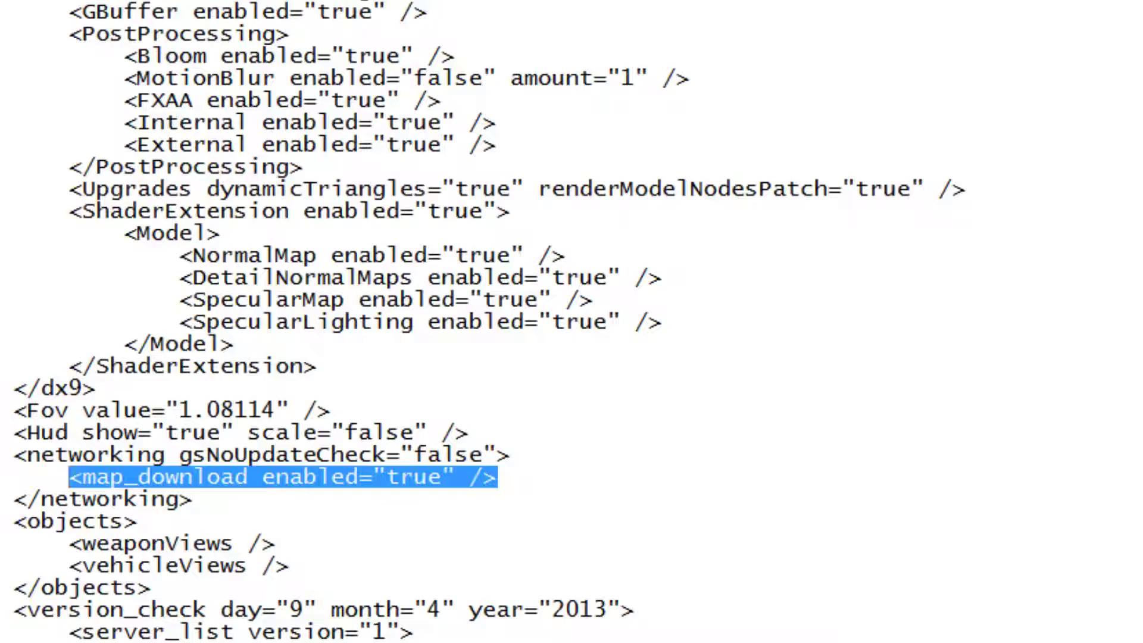
# Step: Close Notepad, relaunch Halo and type map_name a50 in the developer console
pyautogui.hotkey('alt', 'F4')
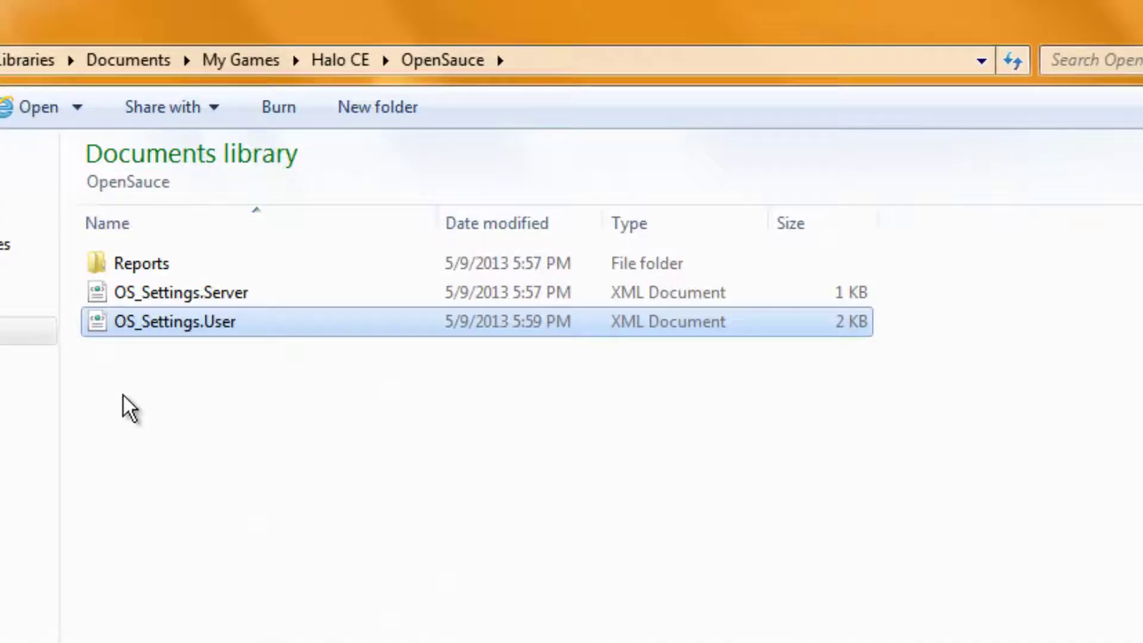
pyautogui.press('BackSpace')
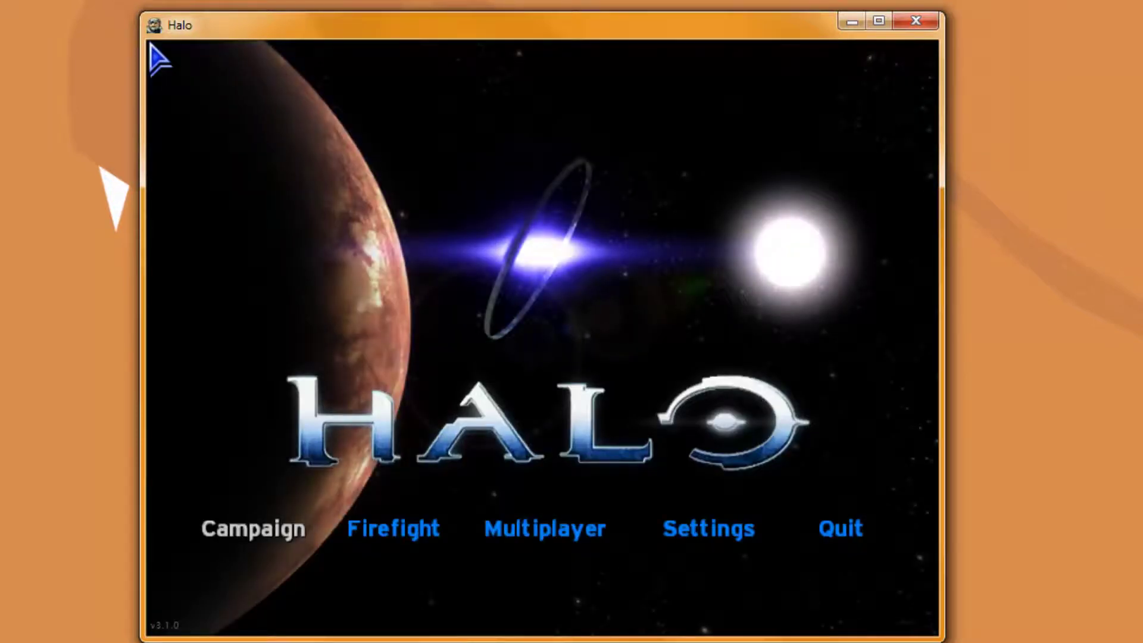
pyautogui.press('`')
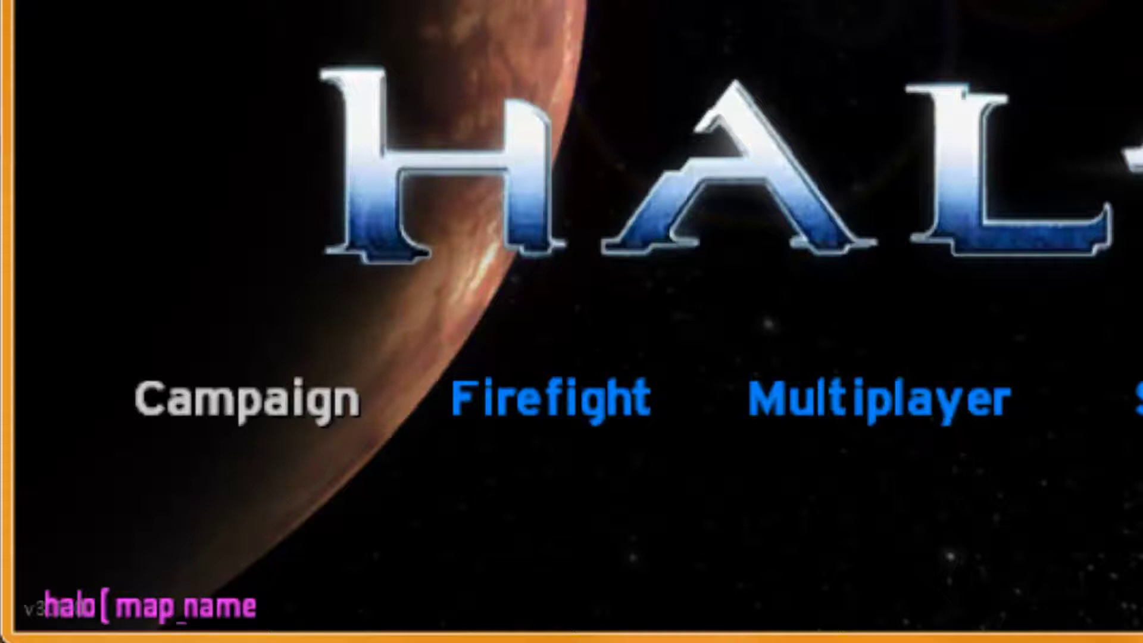
pyautogui.write(' a50')
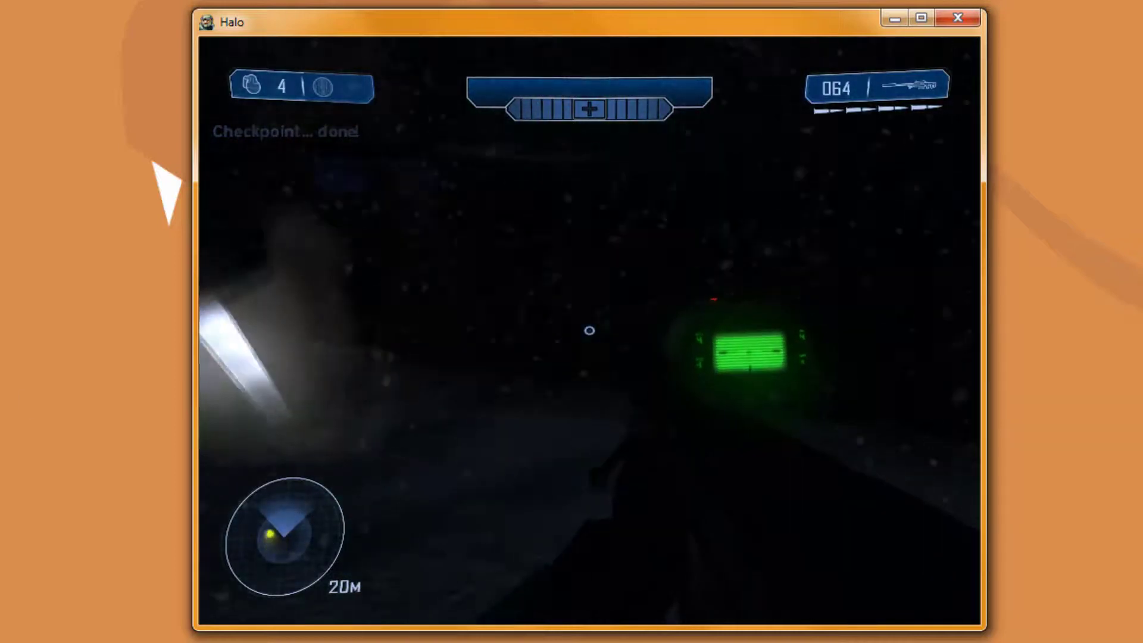
# Step: Quit to the title screen and start The Truth and Reconciliation on Heroic via Classic Campaign
pyautogui.press('Escape')
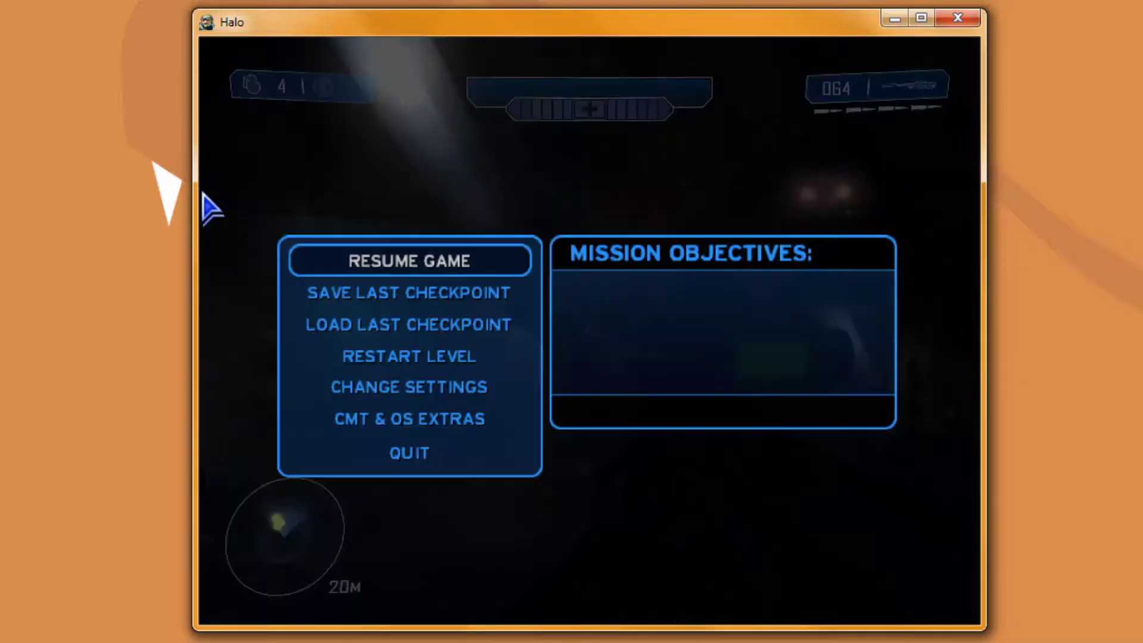
pyautogui.click(420, 462)
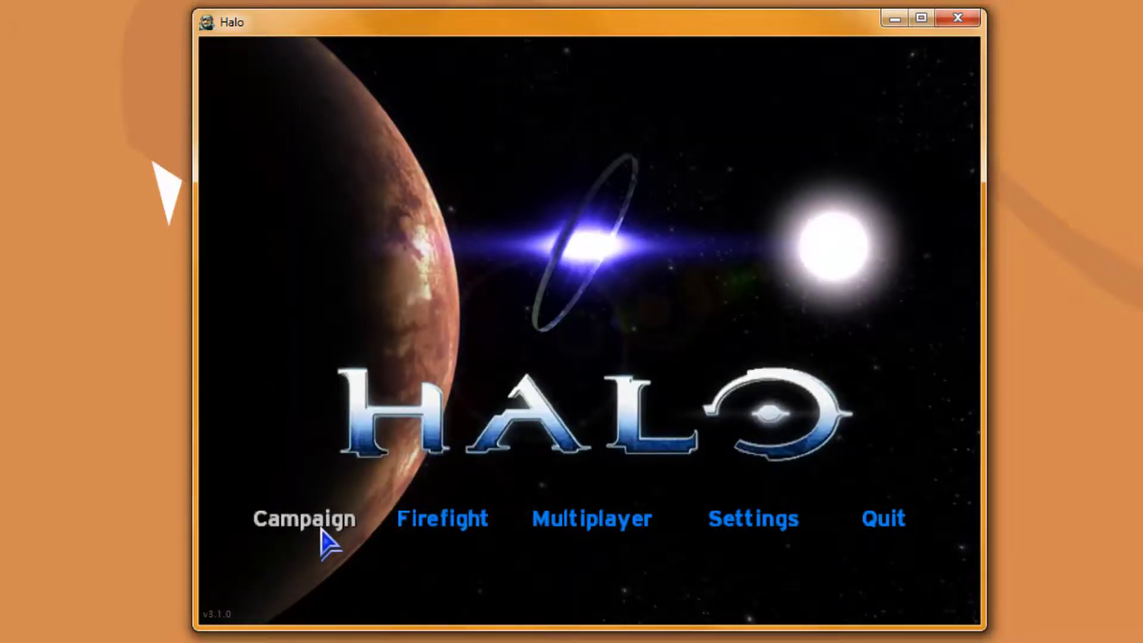
pyautogui.click(323, 532)
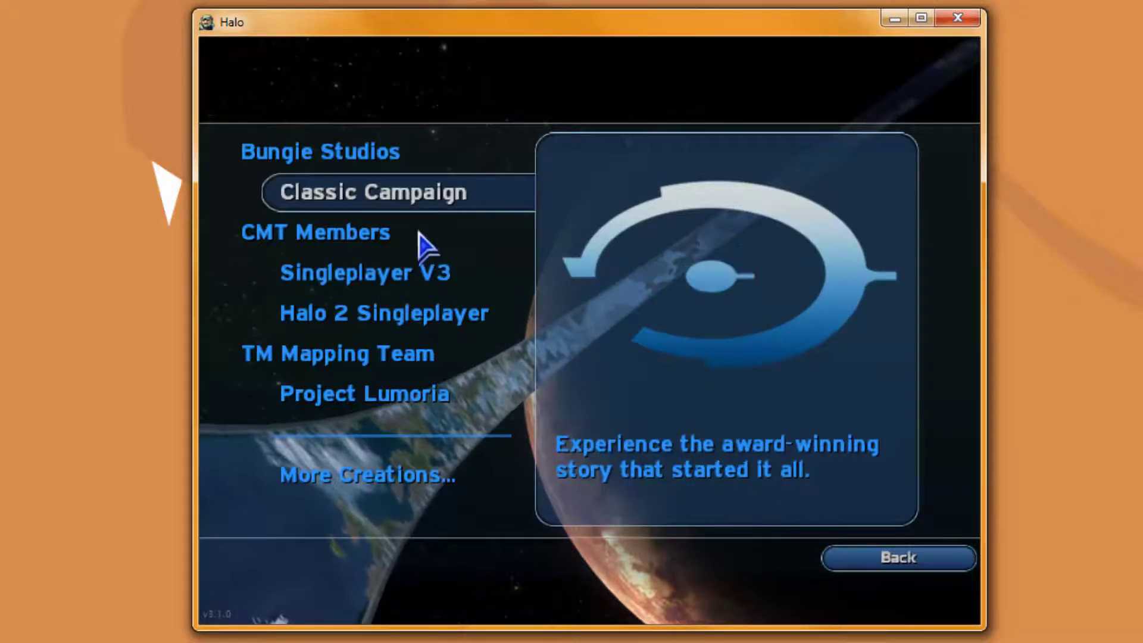
pyautogui.click(427, 209)
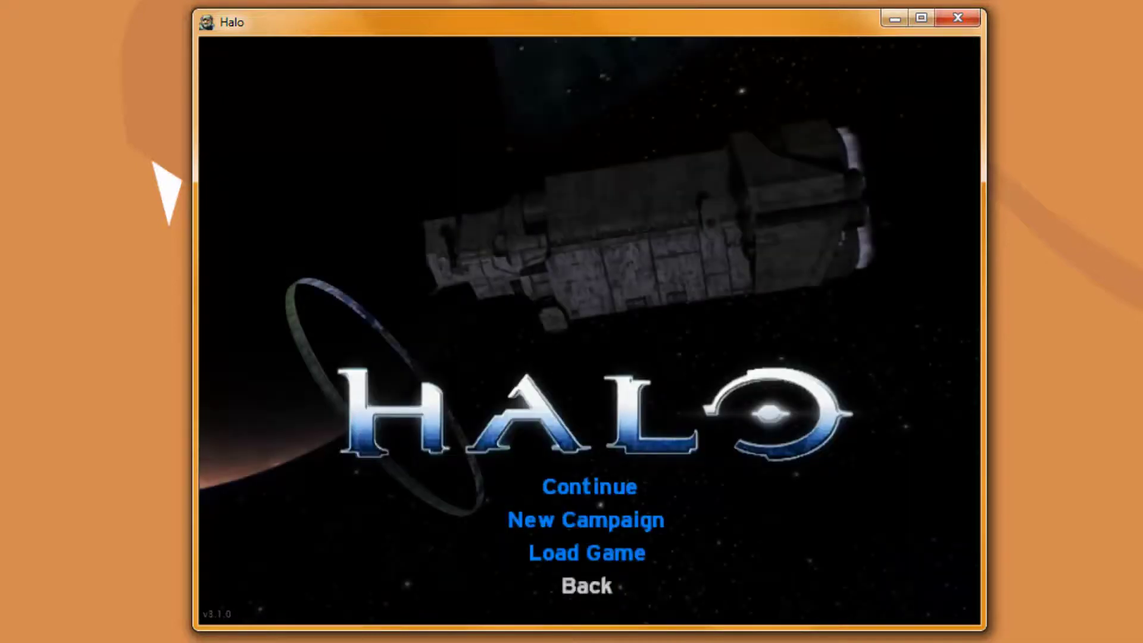
pyautogui.click(596, 539)
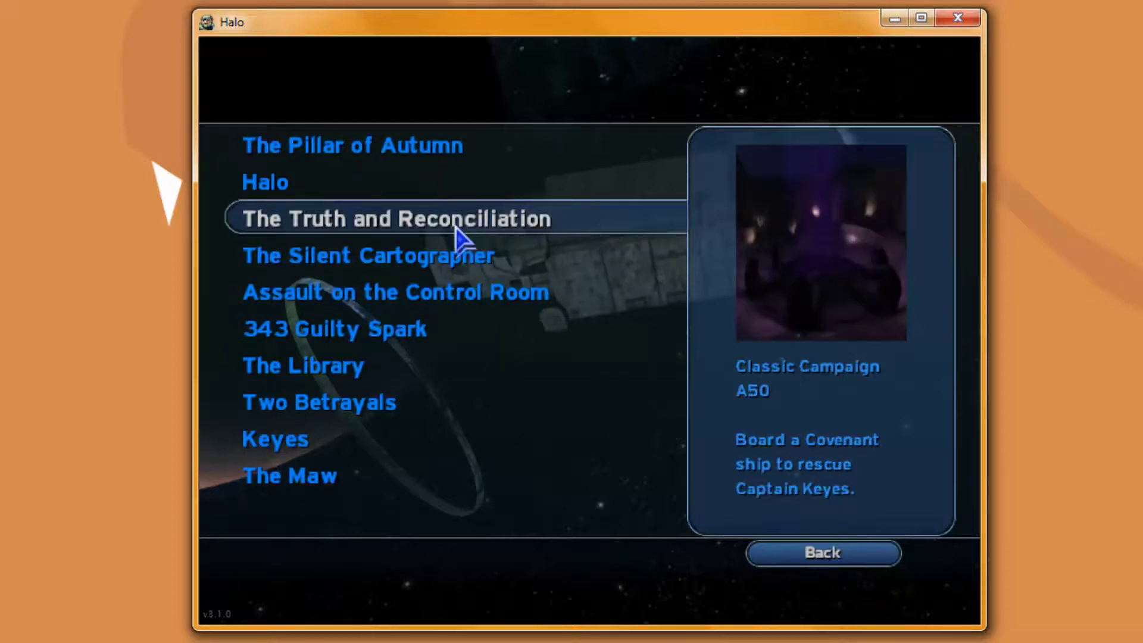
pyautogui.click(506, 232)
pyautogui.click(416, 235)
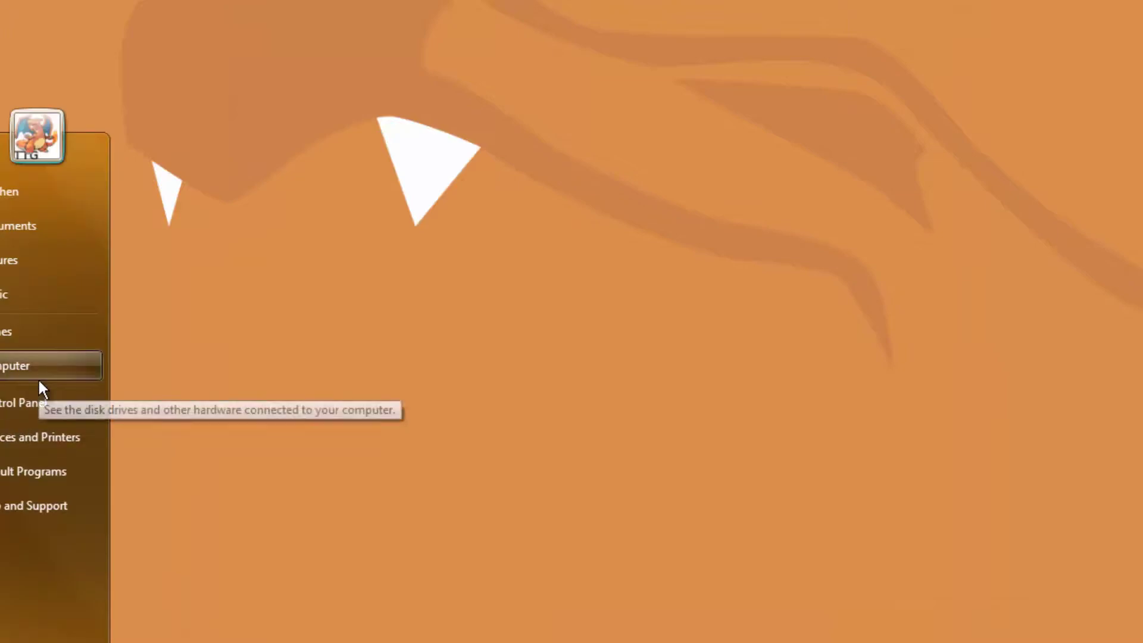
# Step: Browse Computer > C: > Program Files (x86) > Microsoft Games and select Halo Custom Edition
pyautogui.click(38, 377)
pyautogui.doubleClick(244, 233)
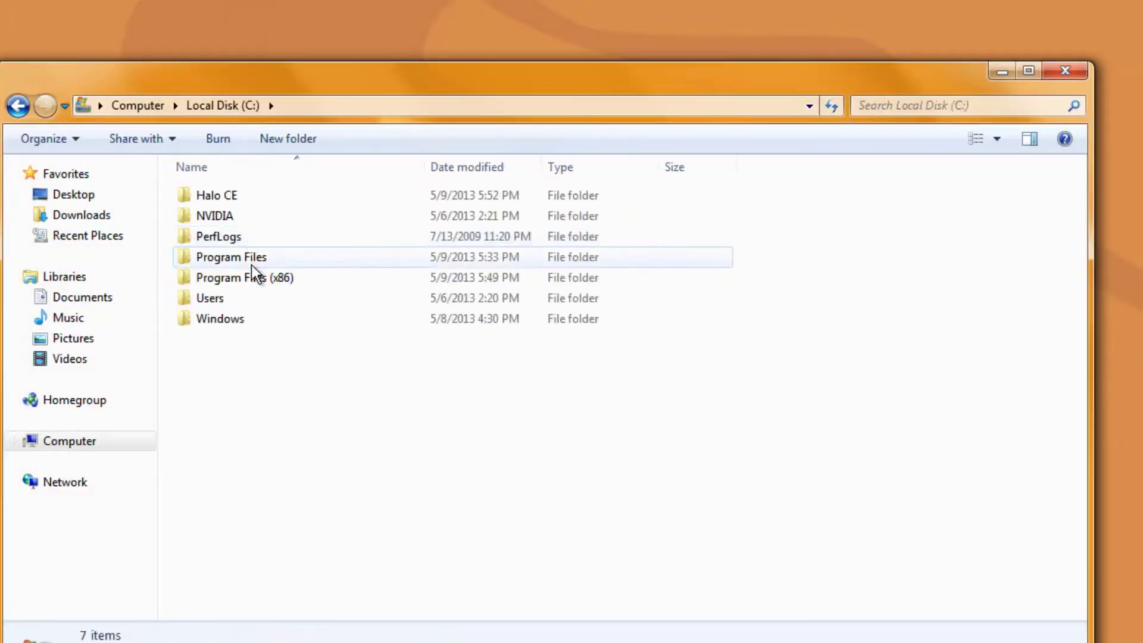
pyautogui.click(376, 282)
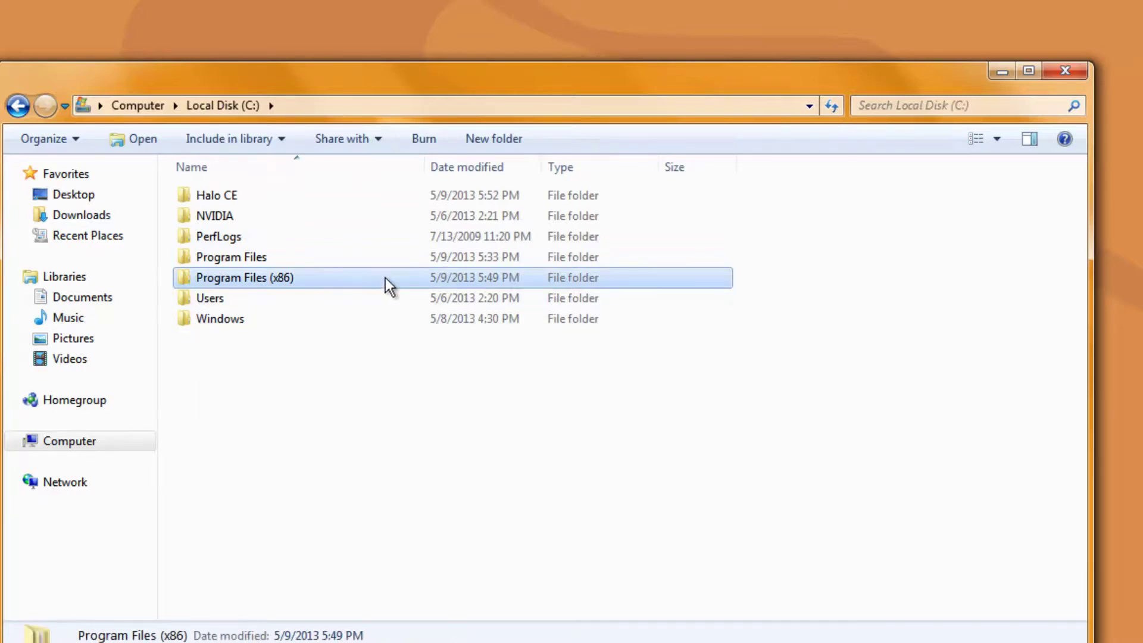
pyautogui.moveTo(385, 278)
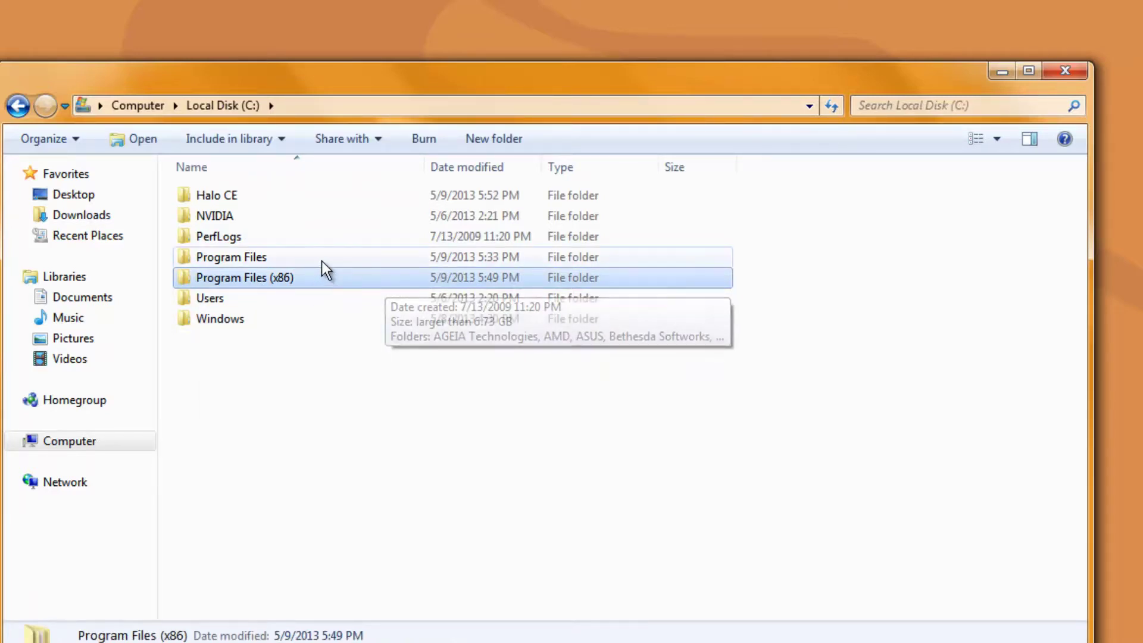
pyautogui.click(323, 260)
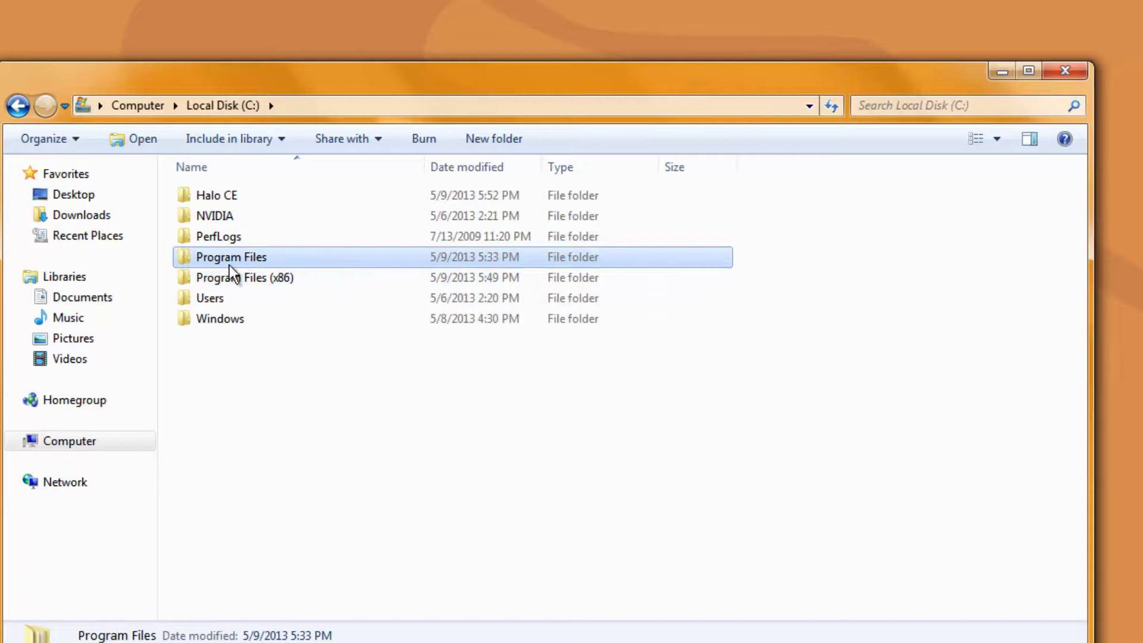
pyautogui.doubleClick(293, 278)
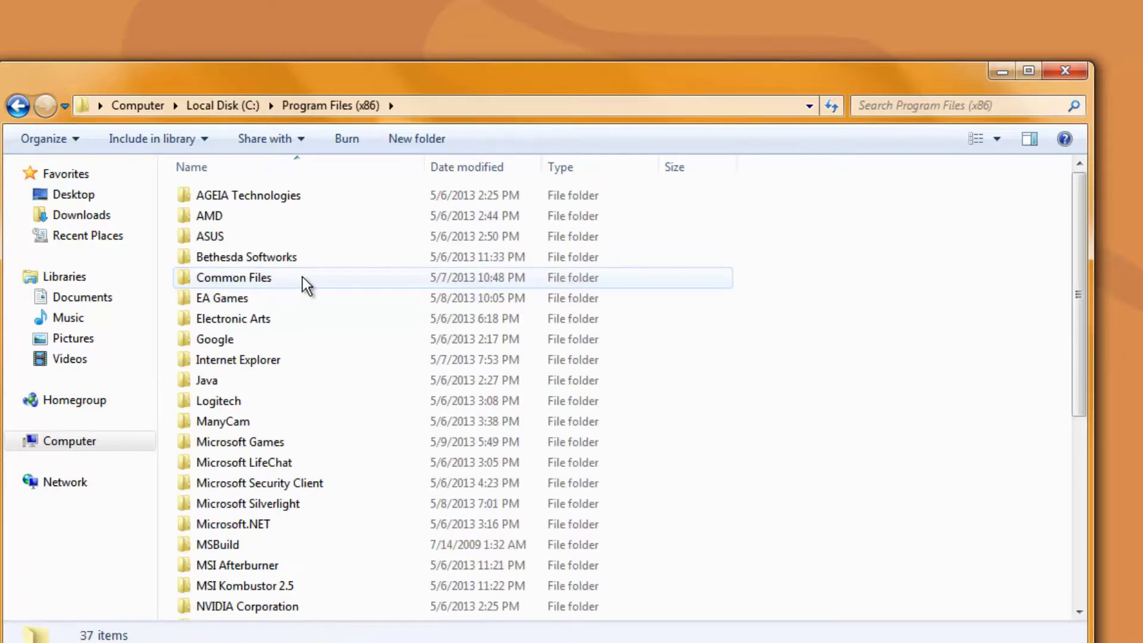
pyautogui.doubleClick(314, 441)
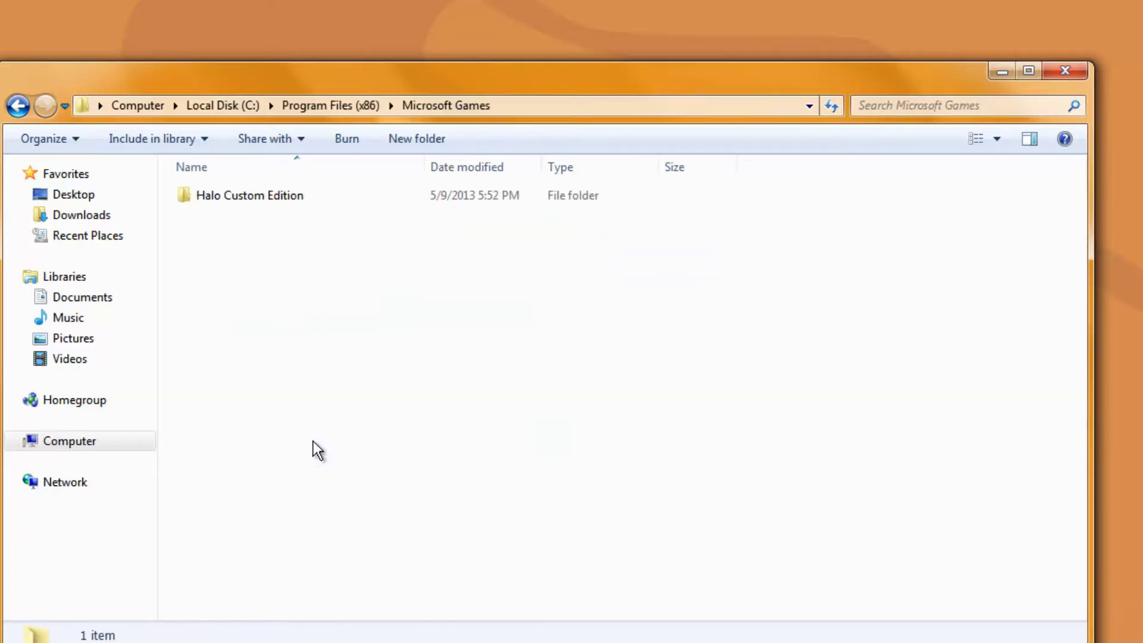
pyautogui.click(276, 199)
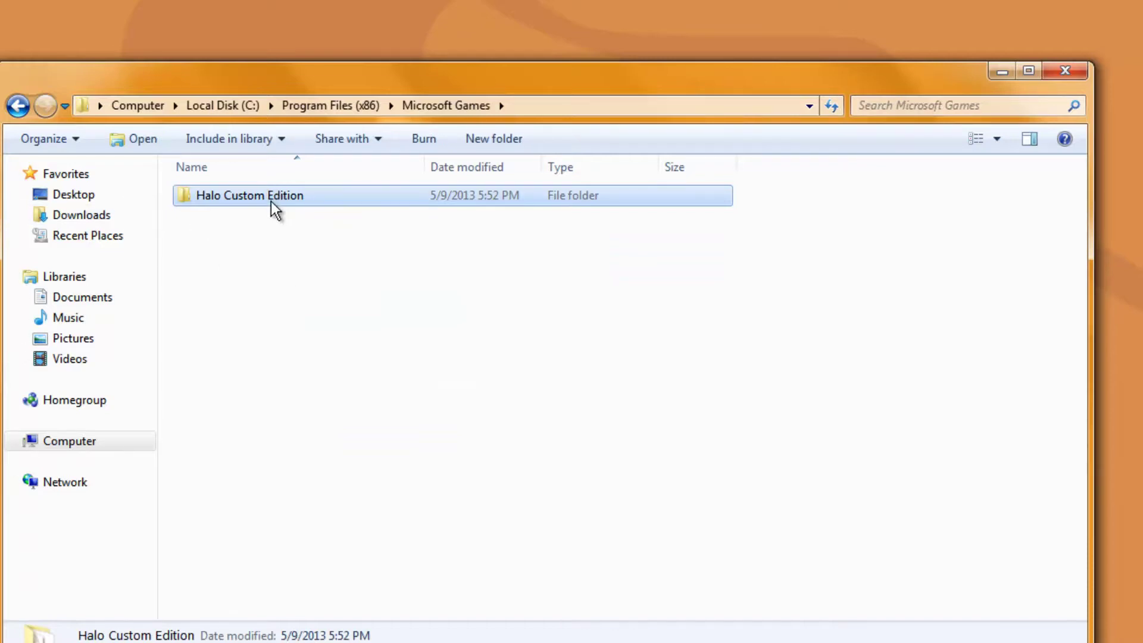